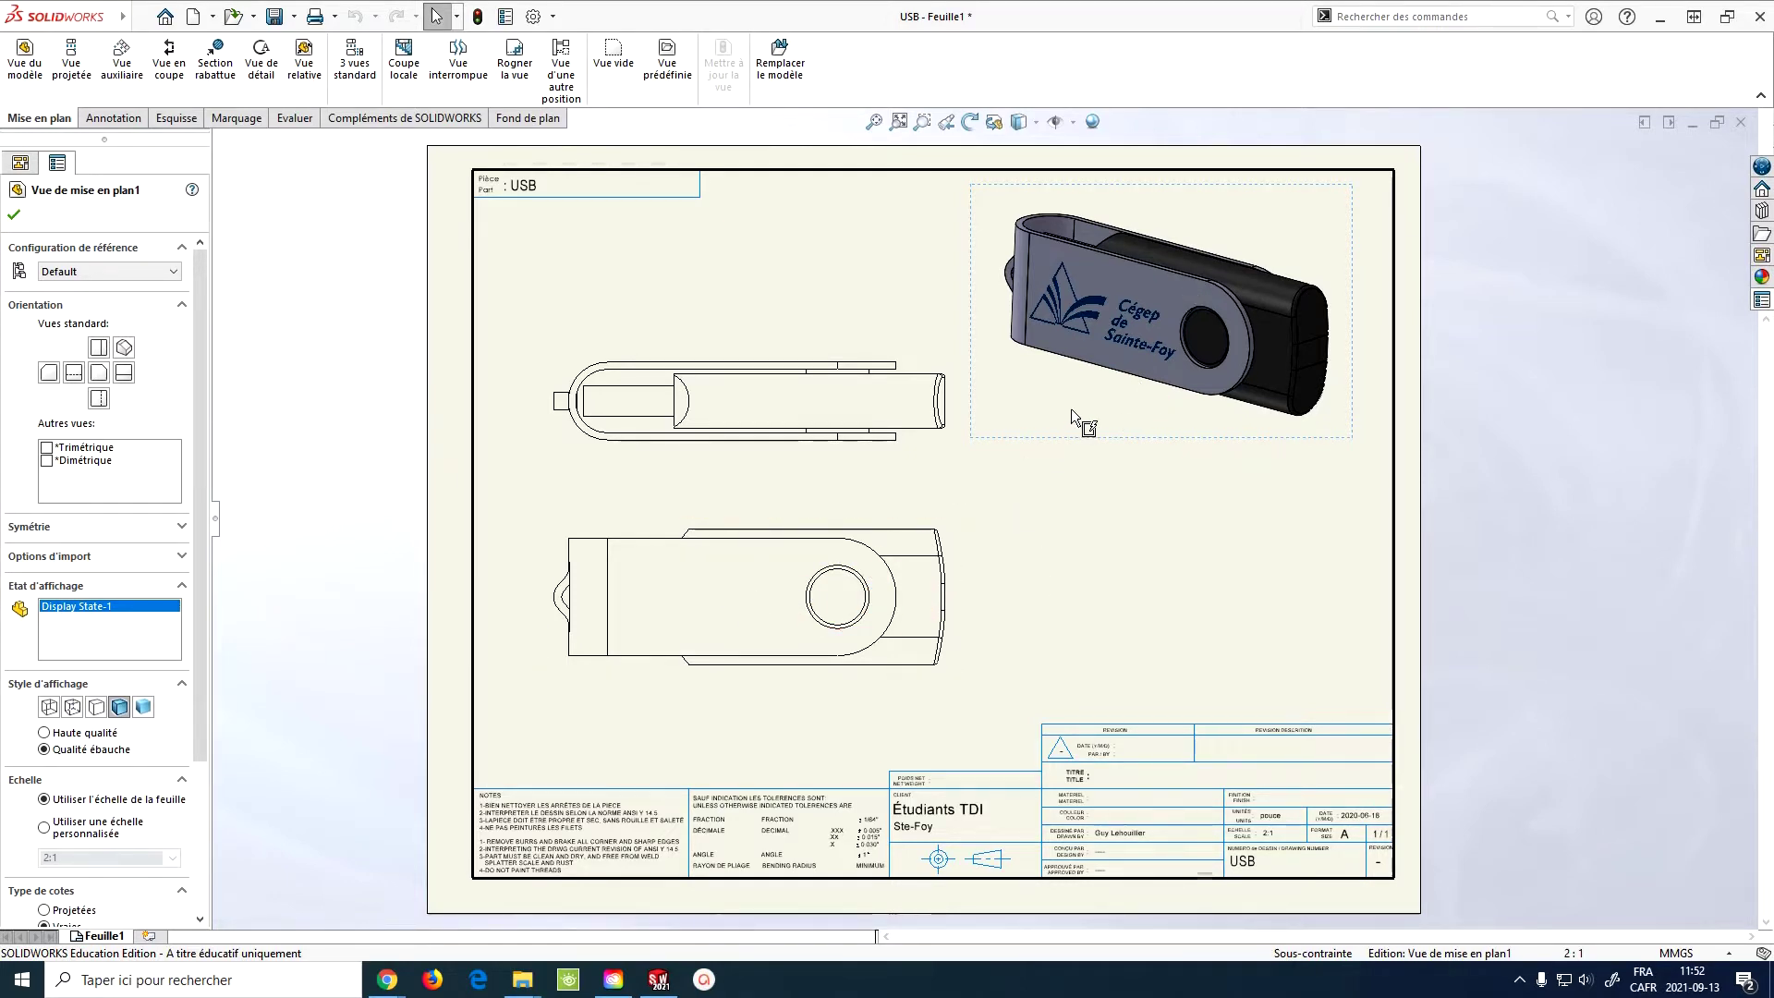
- Try the Hidden Lines Removed display style on the isometric drawing view and return it to Shaded With Edges
{"action": "left_click", "coordinate": [96, 708]}
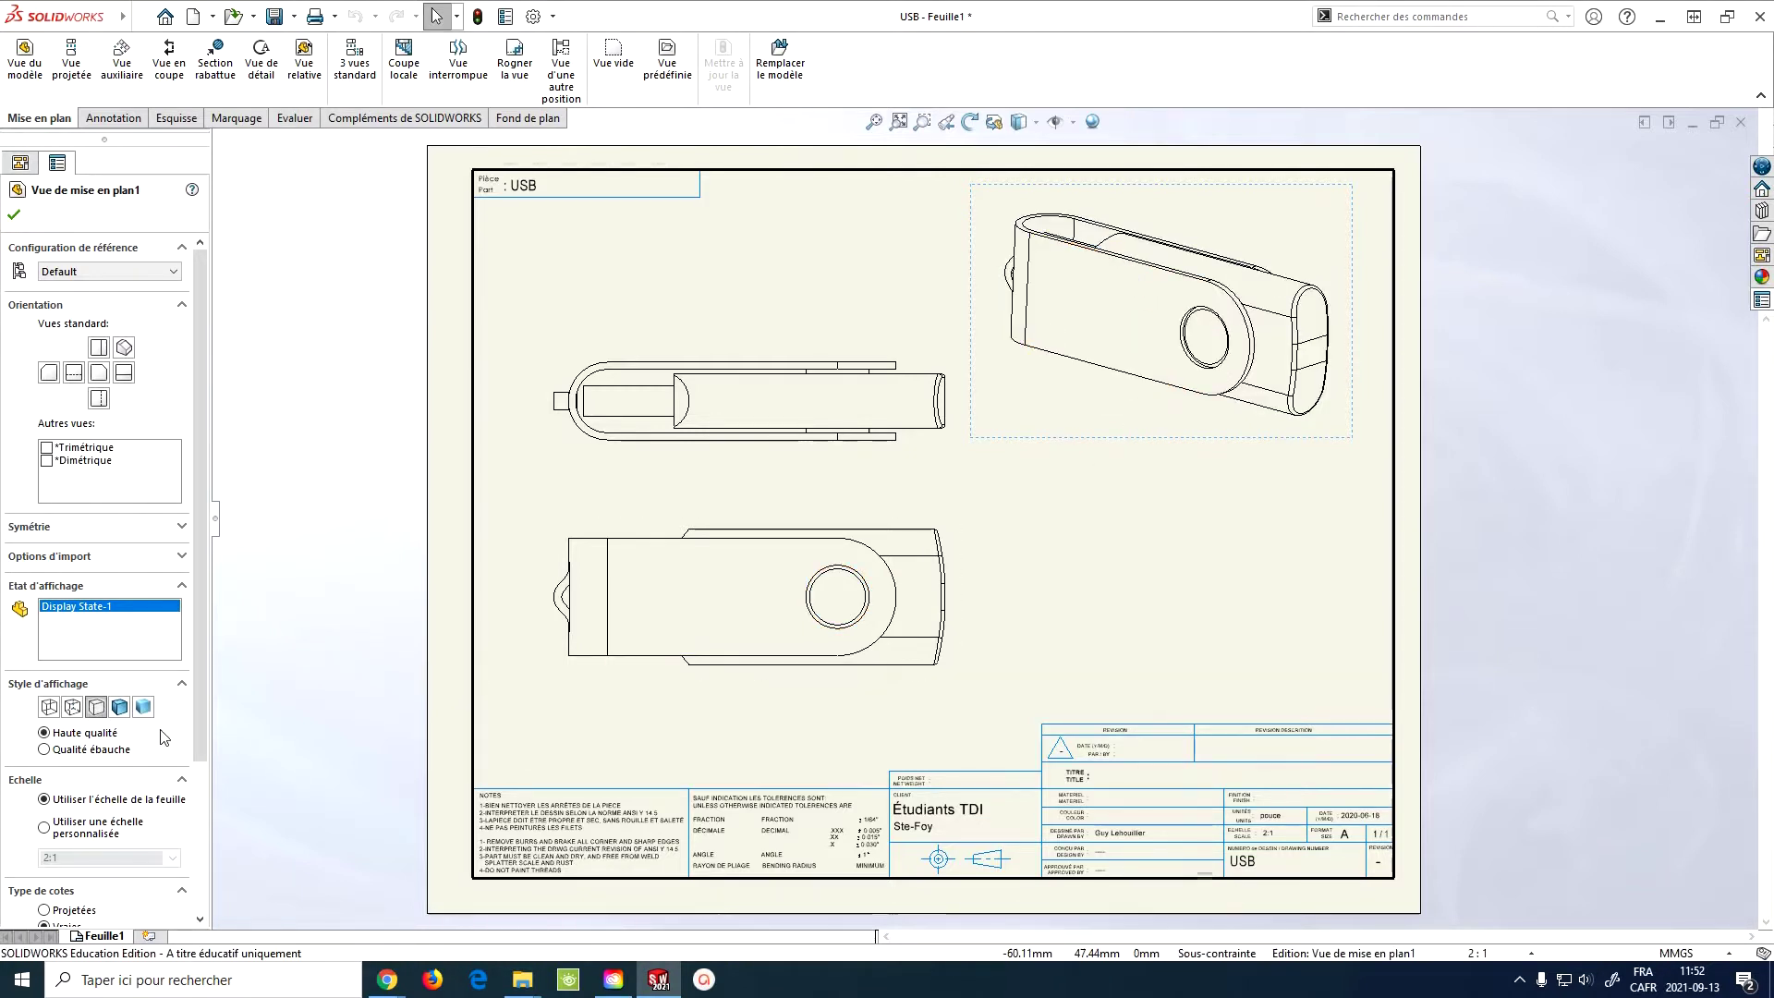
{"action": "left_click", "coordinate": [120, 708]}
{"action": "left_click", "coordinate": [1229, 502]}
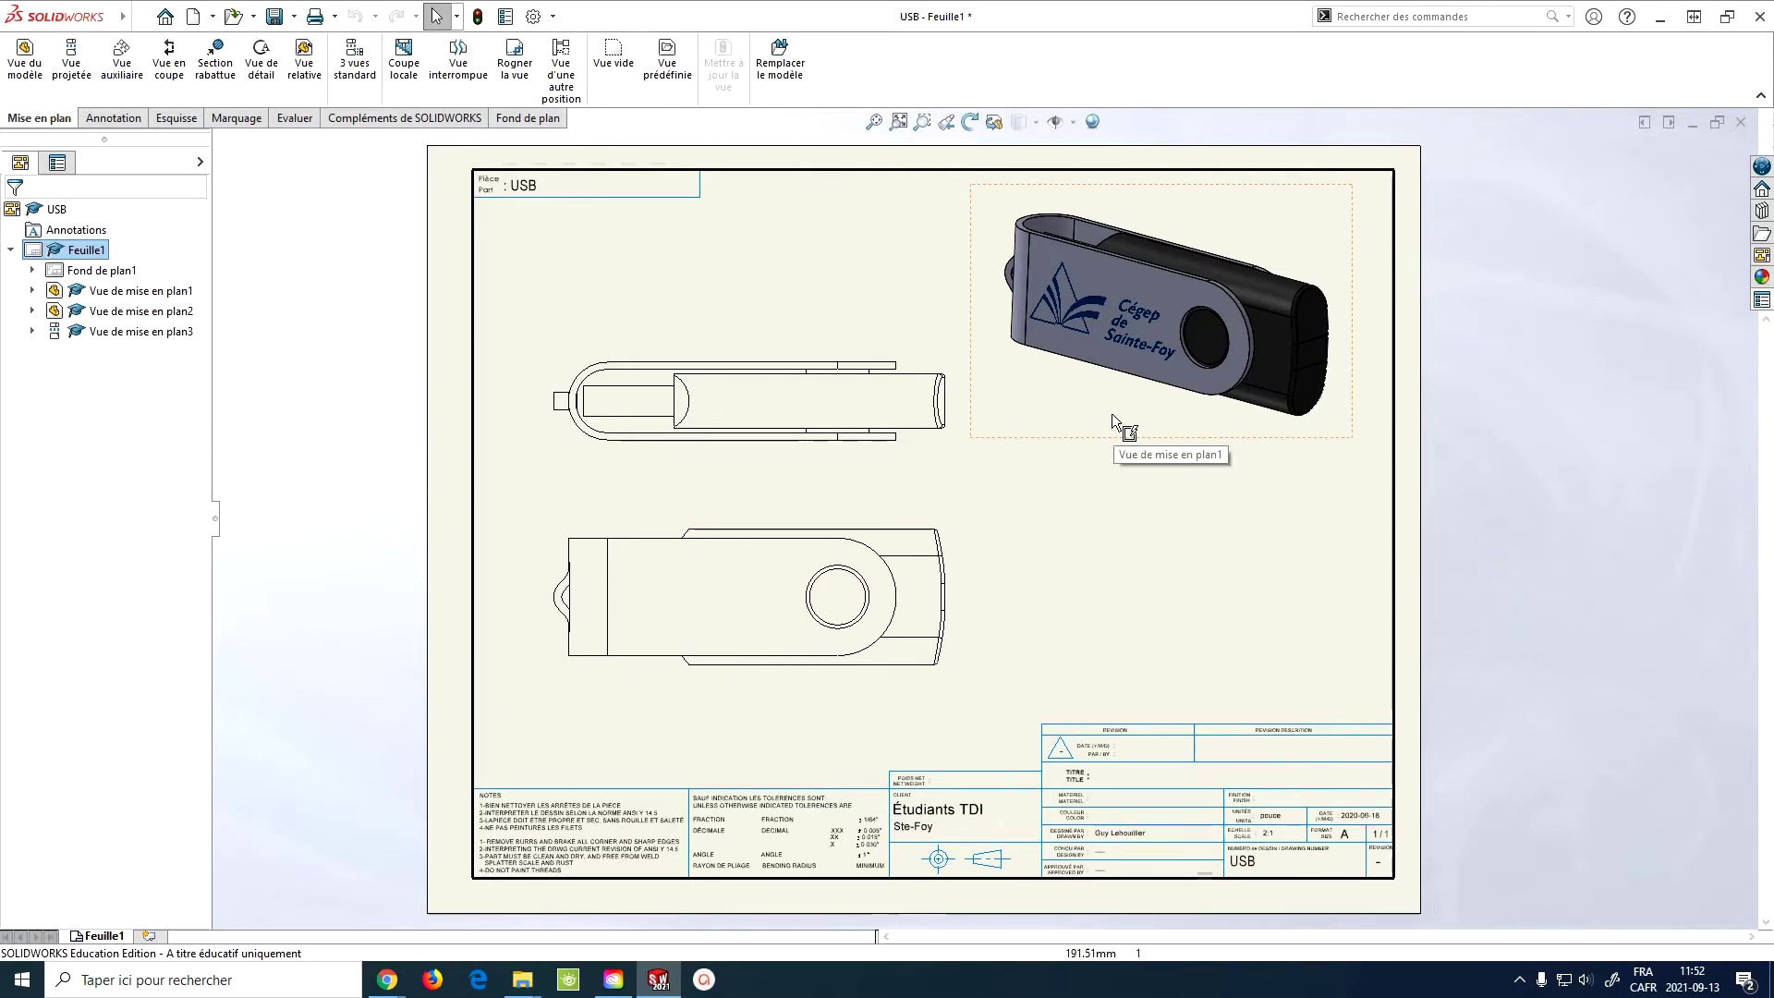
- Open the USB assembly from the isometric drawing view, and open its USB Cover part in its own window
{"action": "left_click", "coordinate": [1073, 412]}
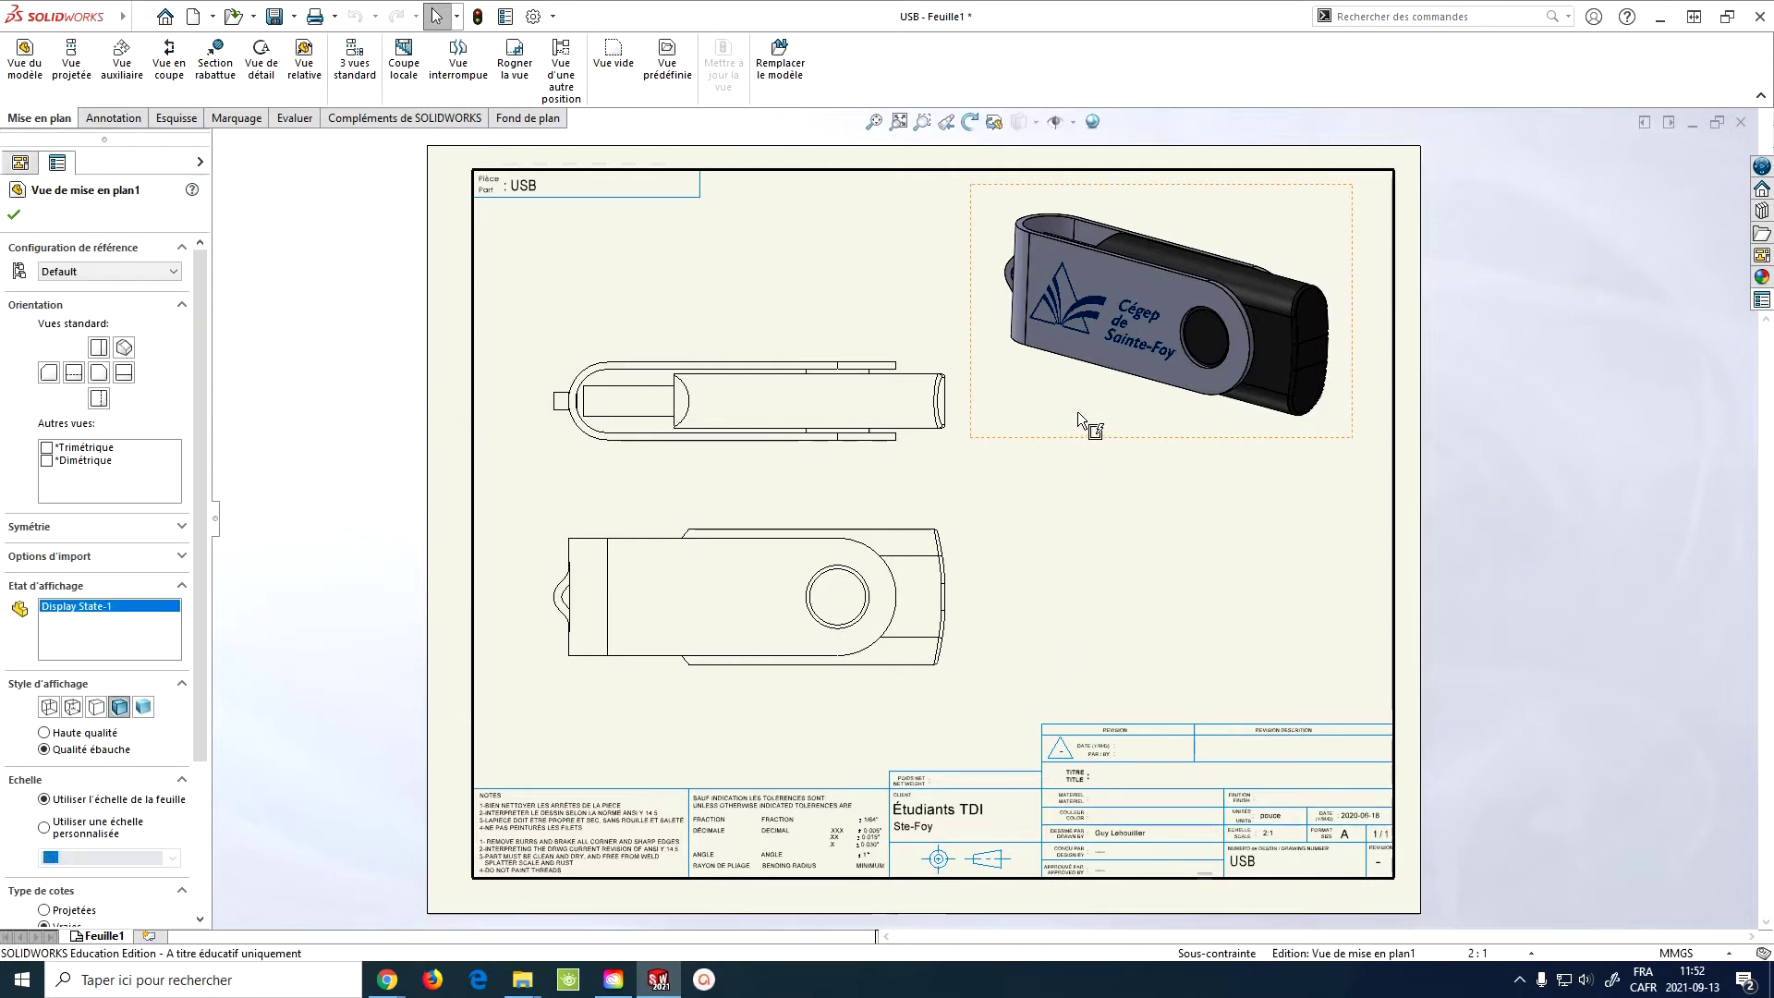
{"action": "right_click", "coordinate": [1077, 412]}
{"action": "key", "text": "Escape"}
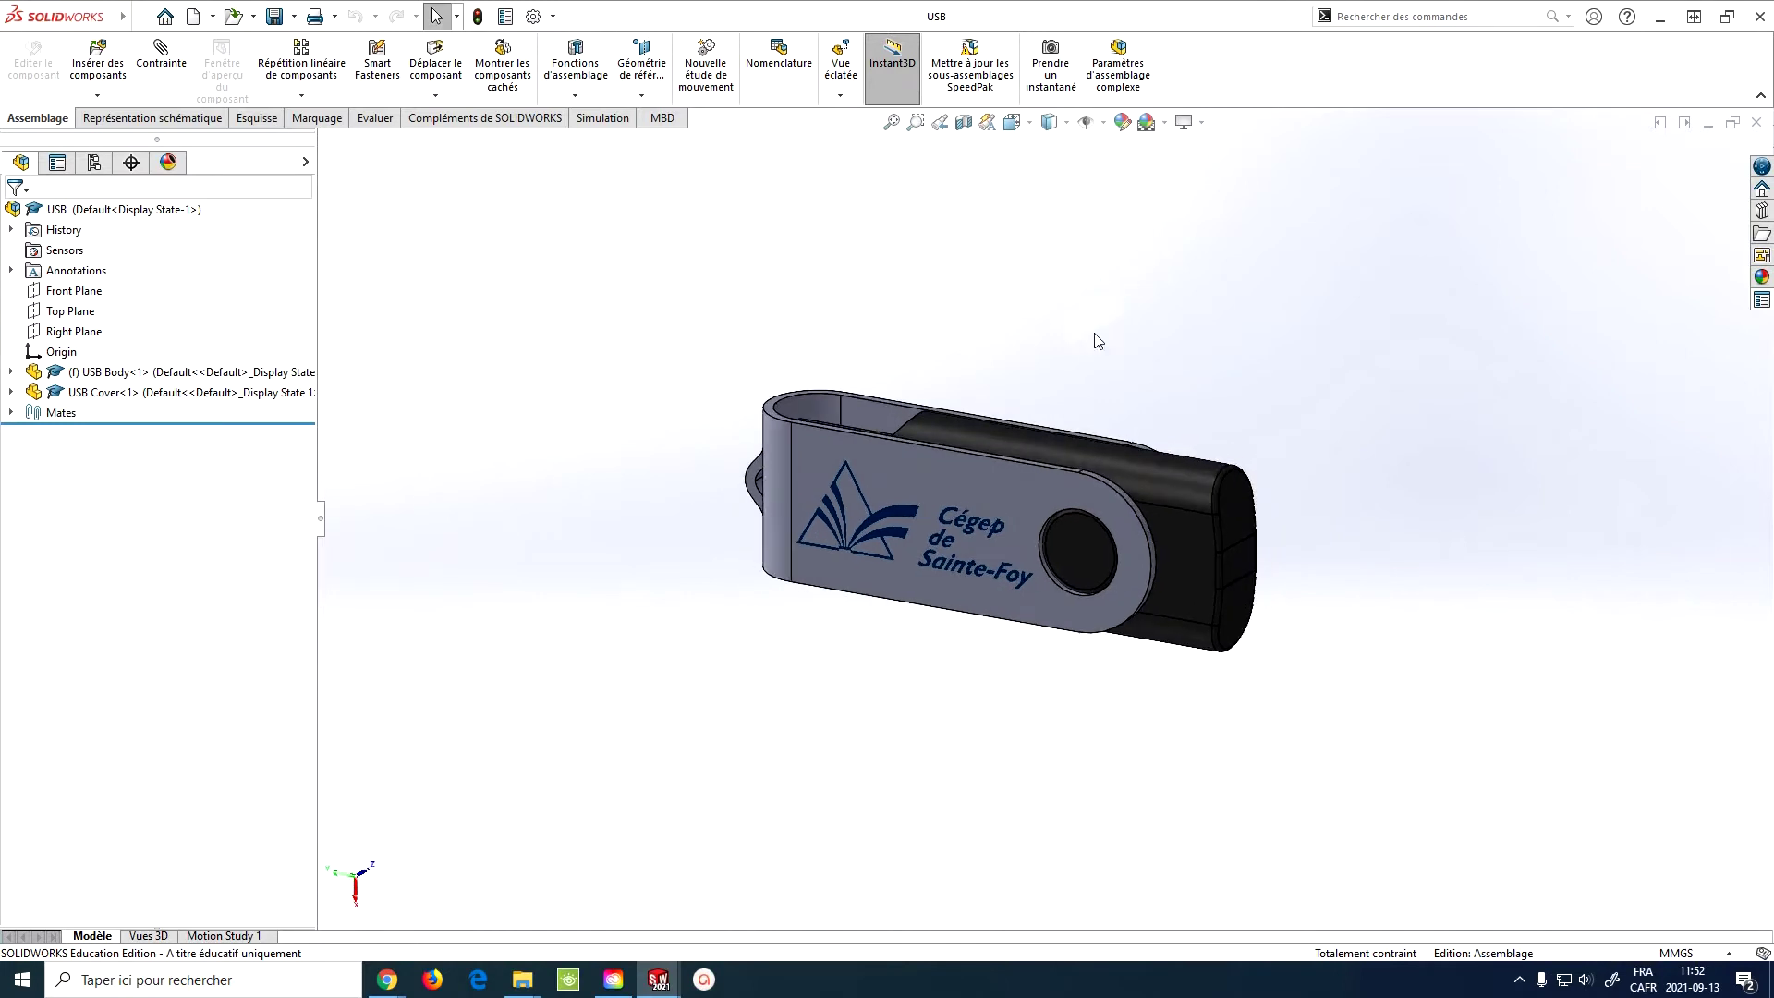
{"action": "right_click", "coordinate": [818, 451]}
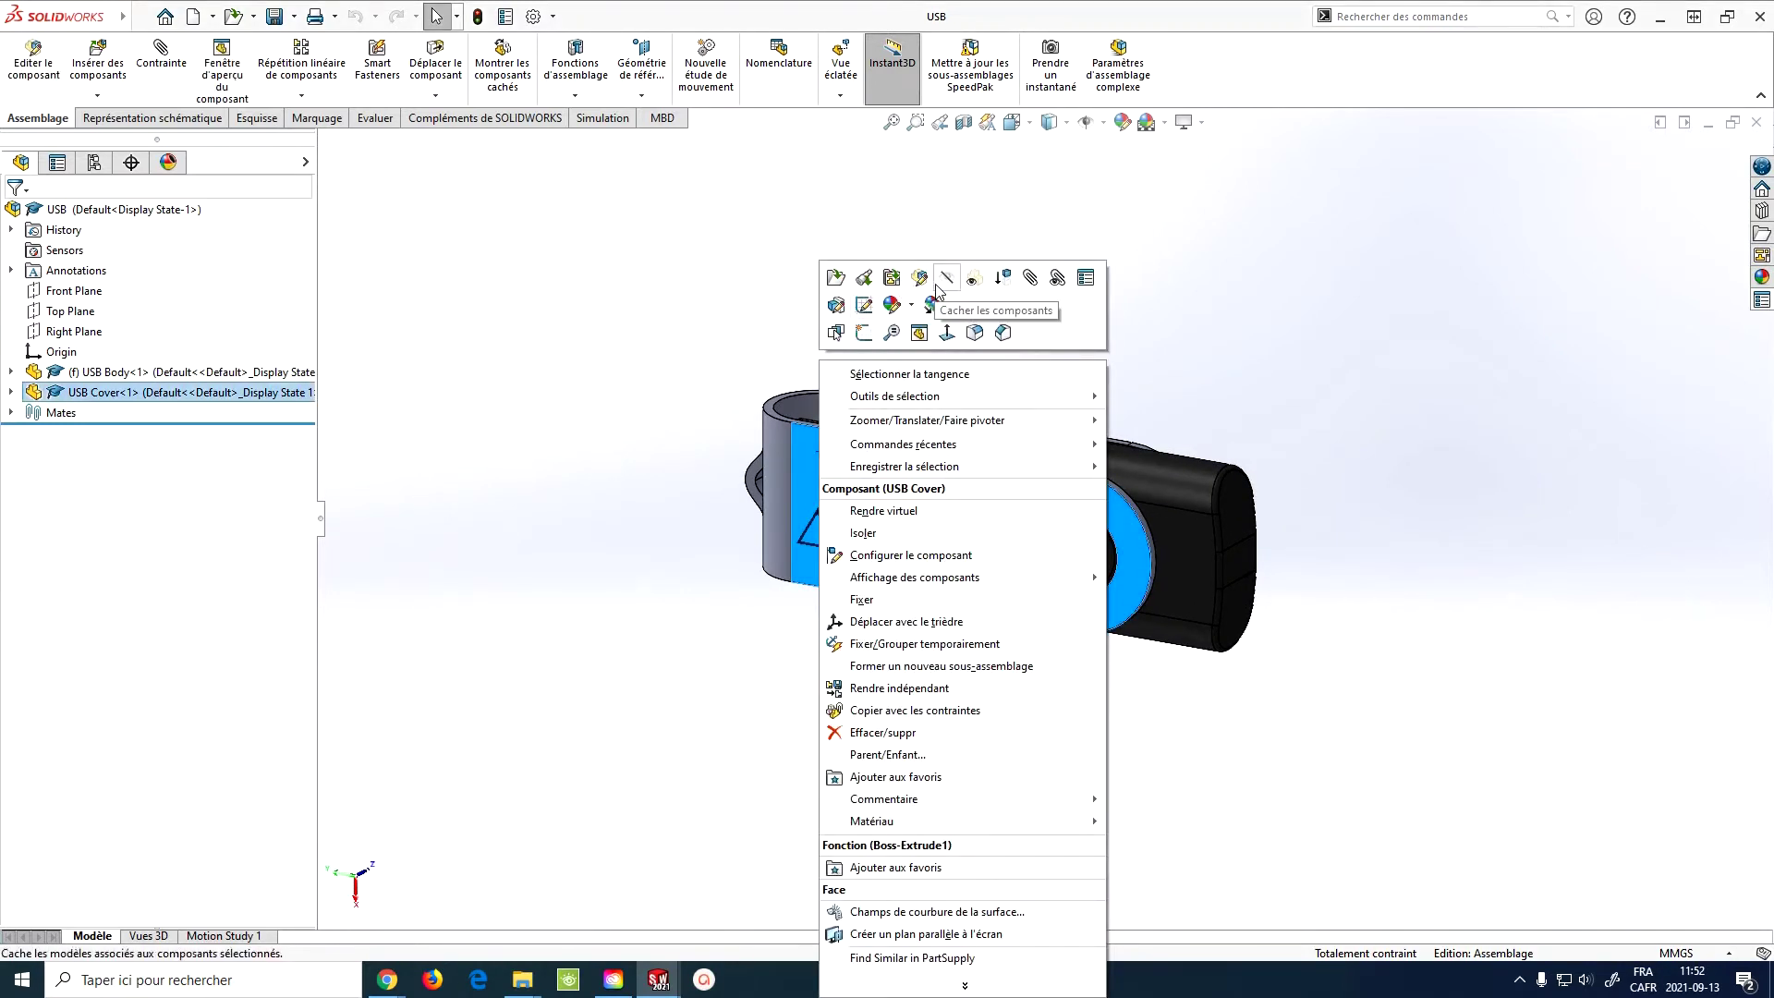
{"action": "left_click", "coordinate": [832, 276]}
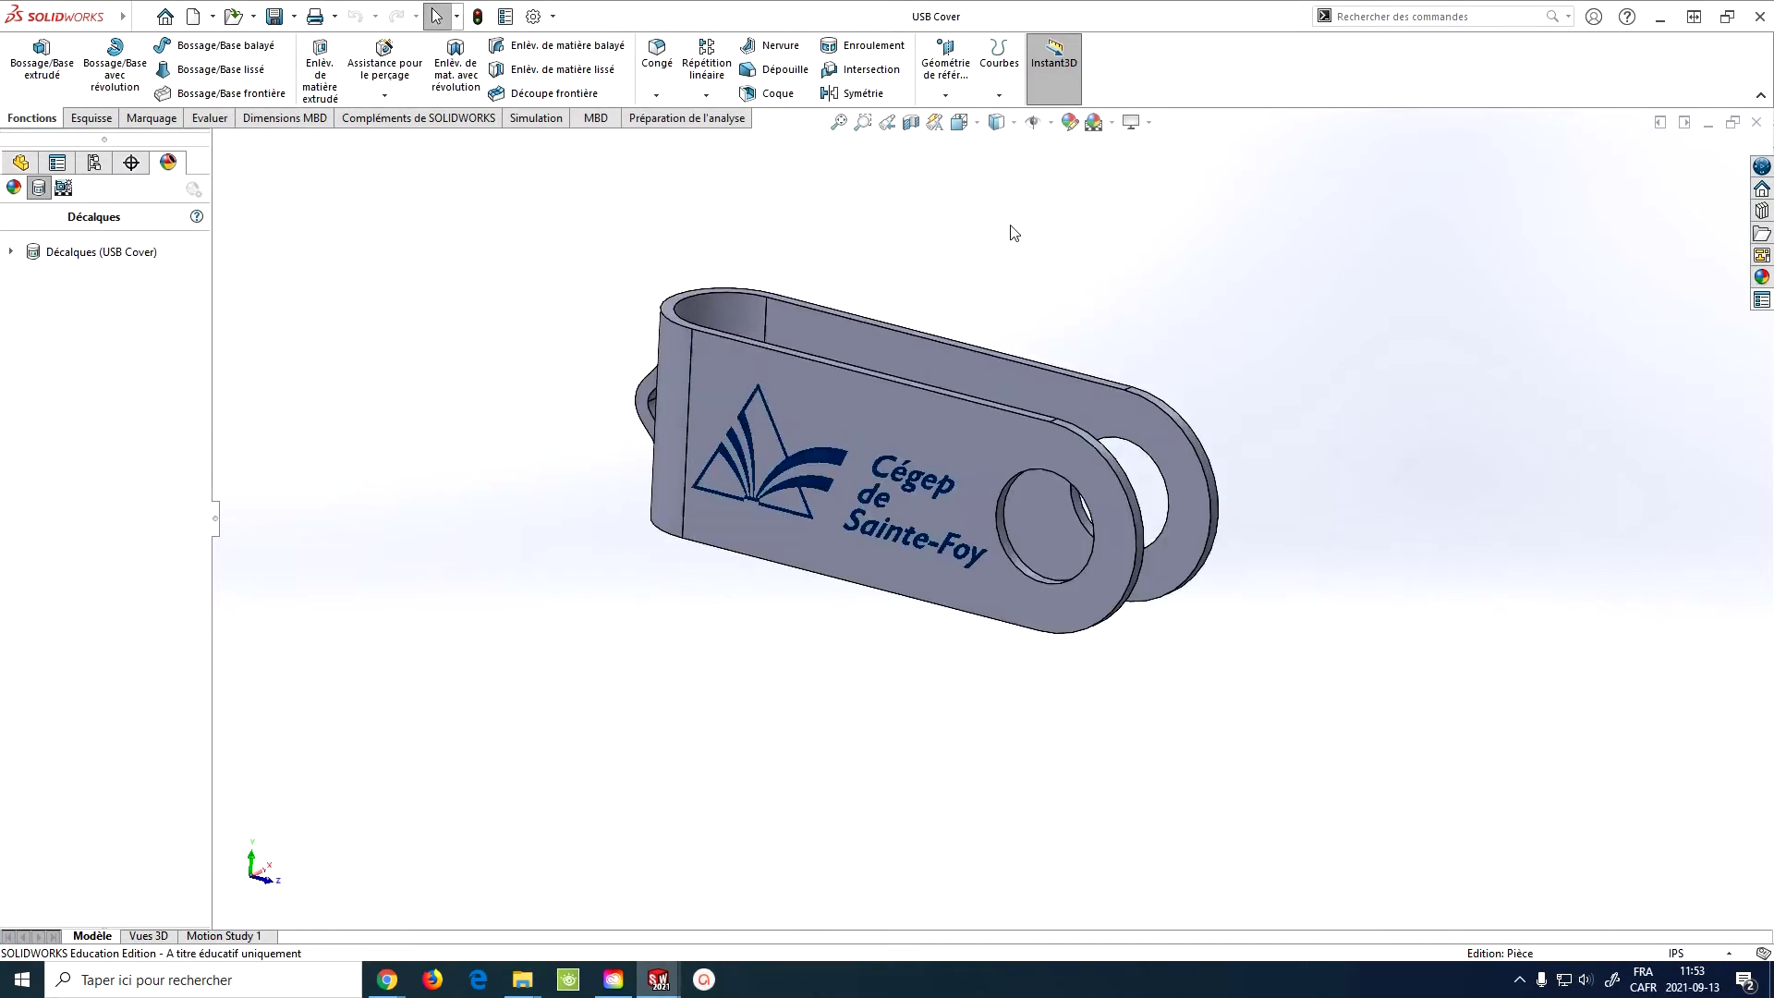
- Try the Hidden Lines Removed display style on the USB Cover part and return it to Shaded With Edges
{"action": "left_click", "coordinate": [1015, 123]}
{"action": "left_click", "coordinate": [998, 201]}
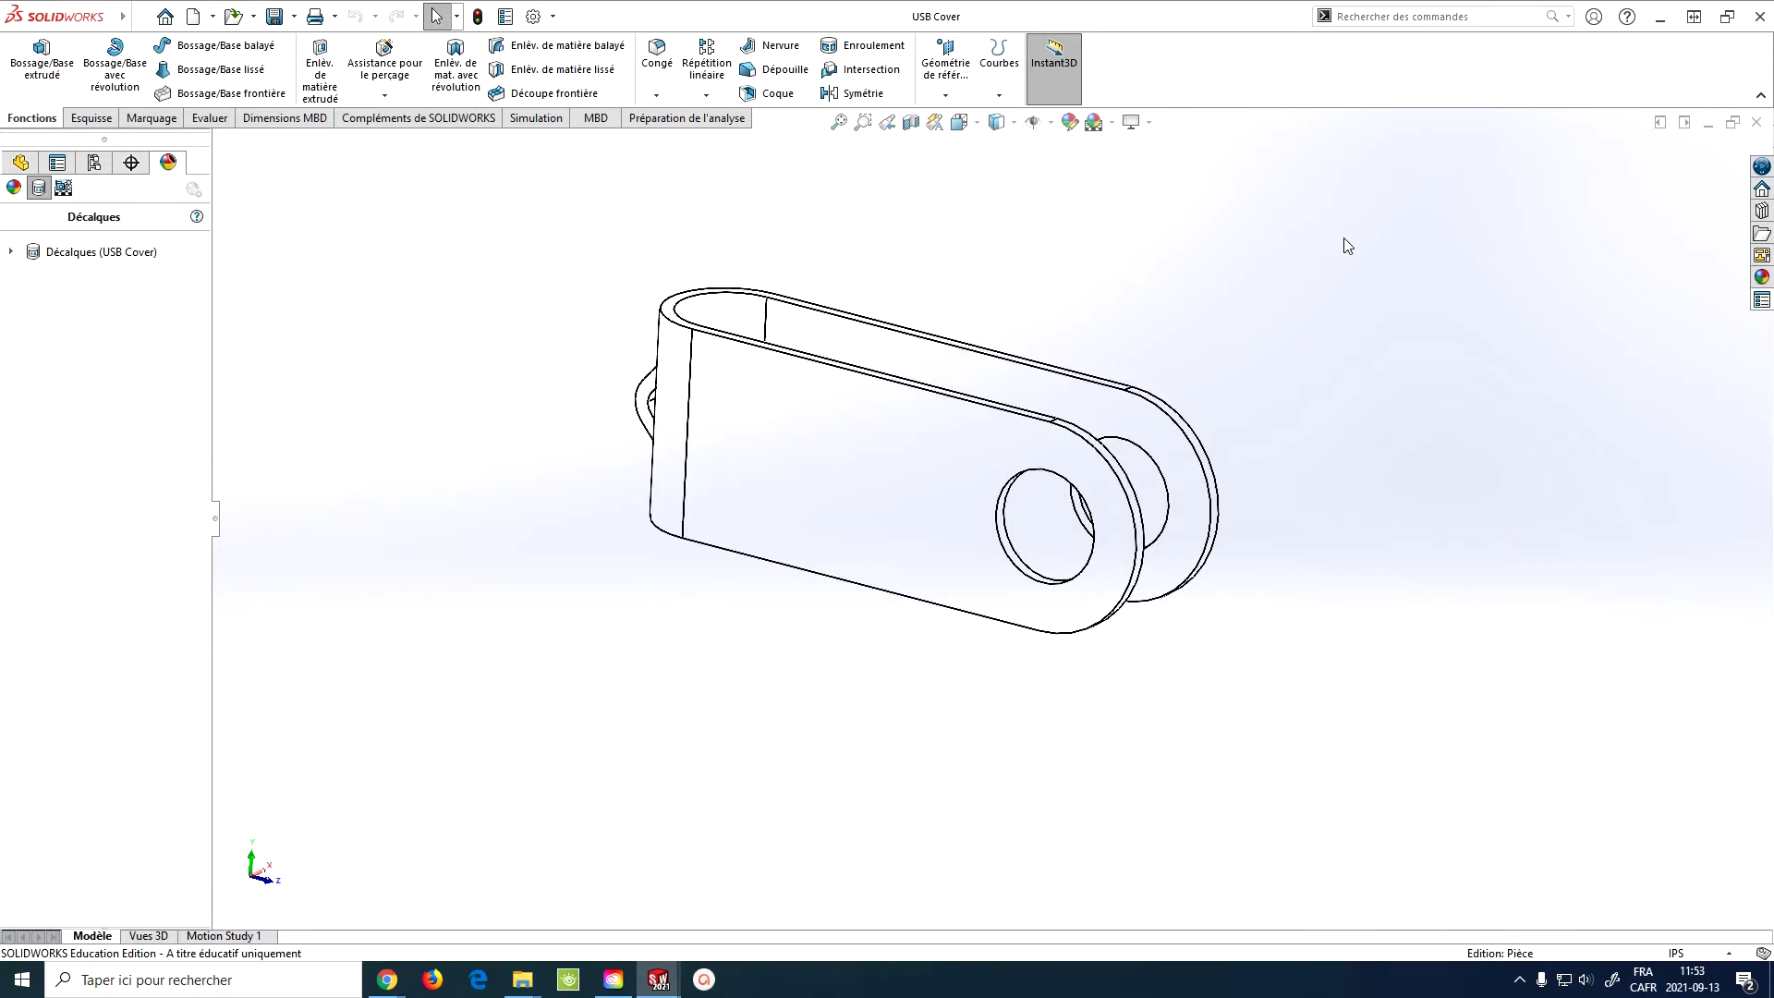
{"action": "left_click", "coordinate": [1014, 123]}
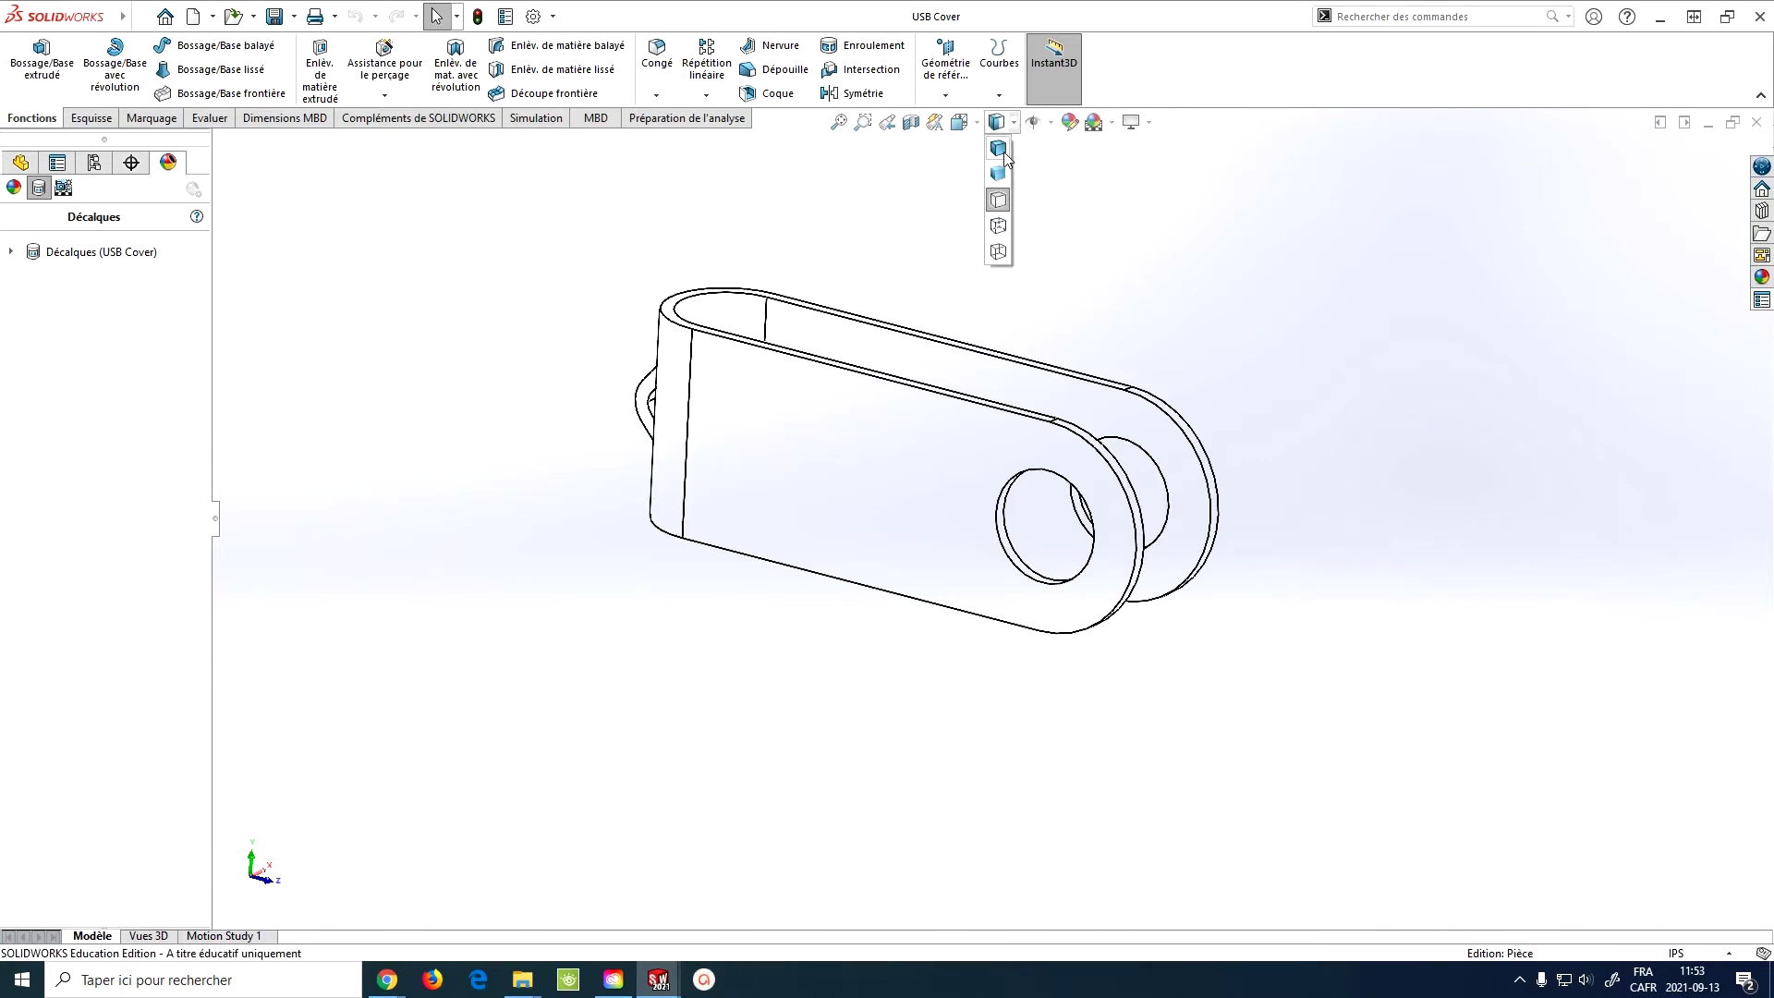
{"action": "left_click", "coordinate": [1006, 158]}
{"action": "middle_click_drag", "start_coordinate": [1081, 325], "coordinate": [1062, 293]}
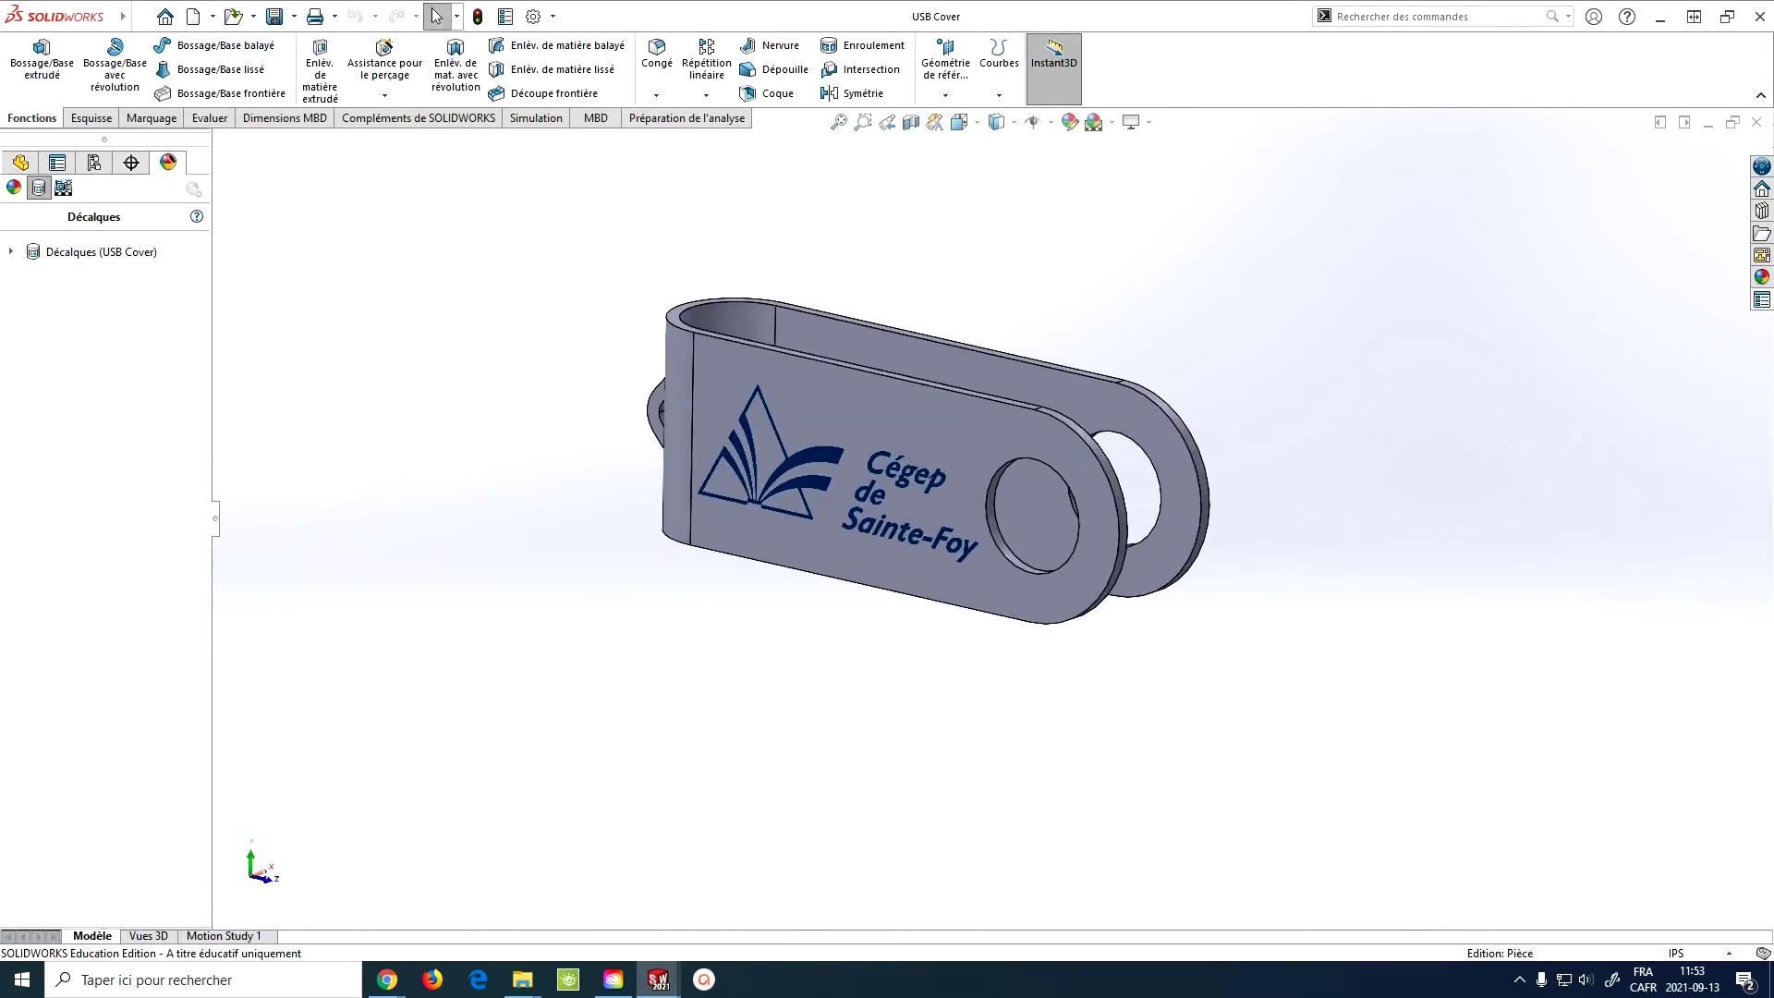
- Add a new display state to the USB Cover part and name it "filaire logo"
{"action": "left_click", "coordinate": [26, 165]}
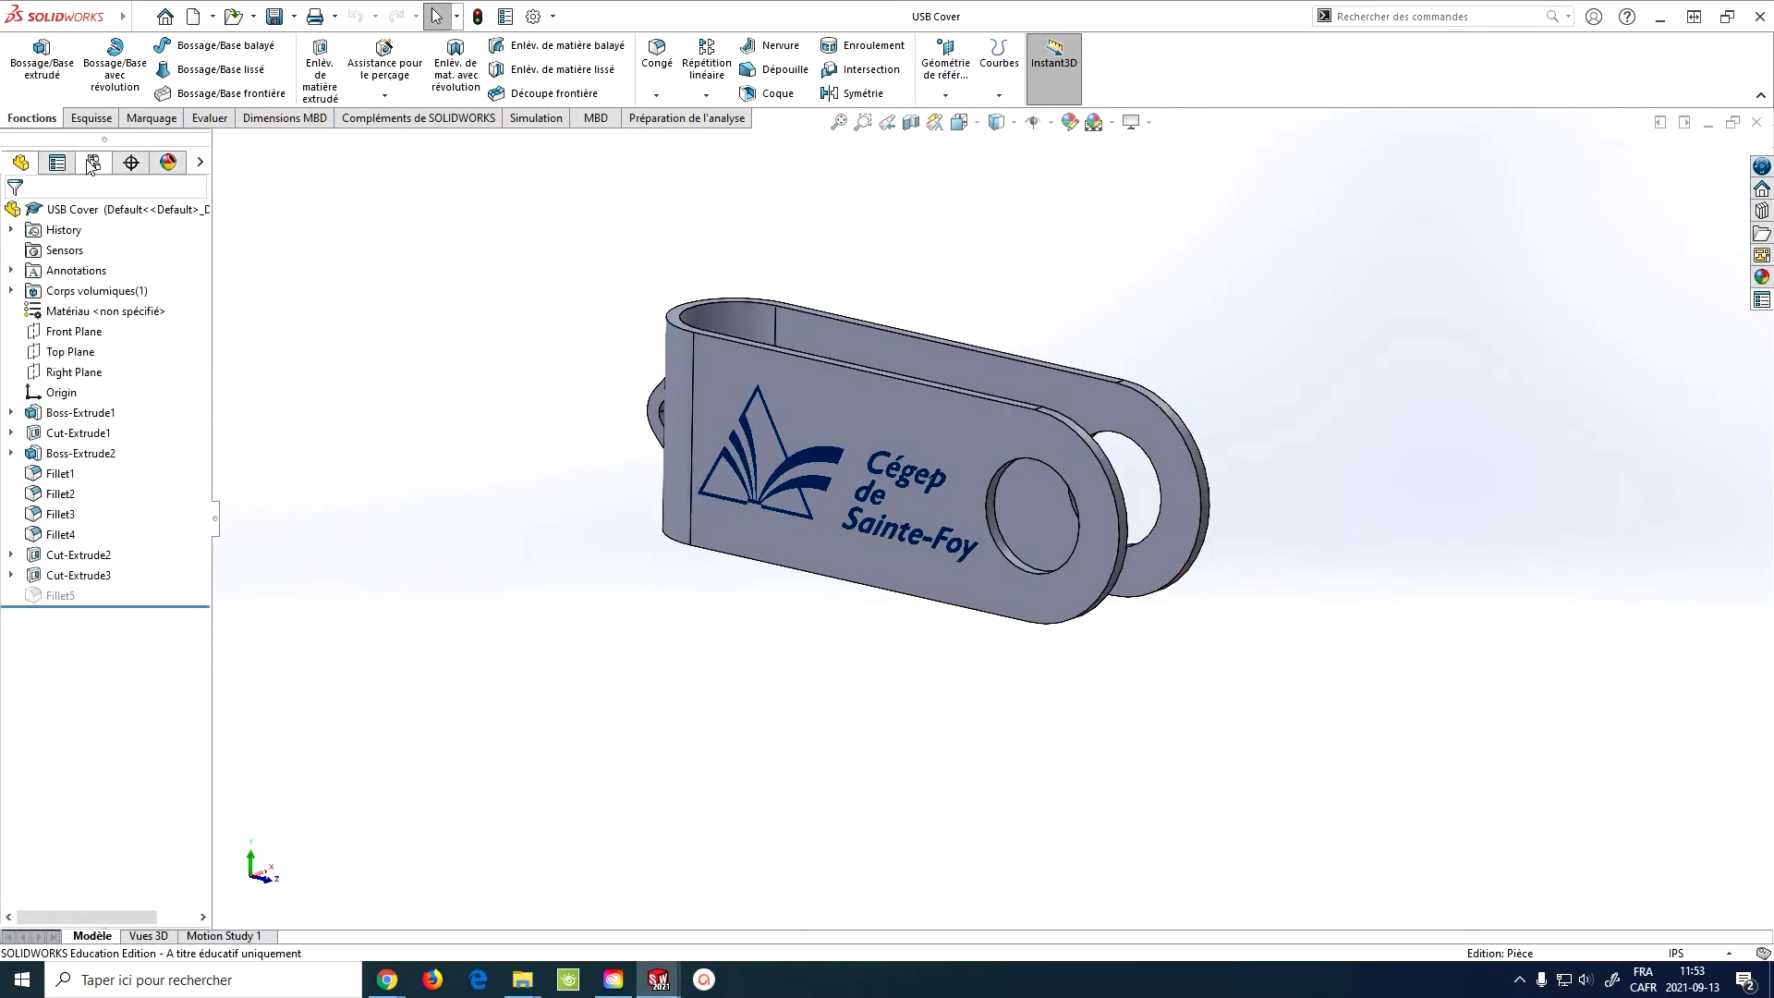
{"action": "left_click", "coordinate": [93, 164]}
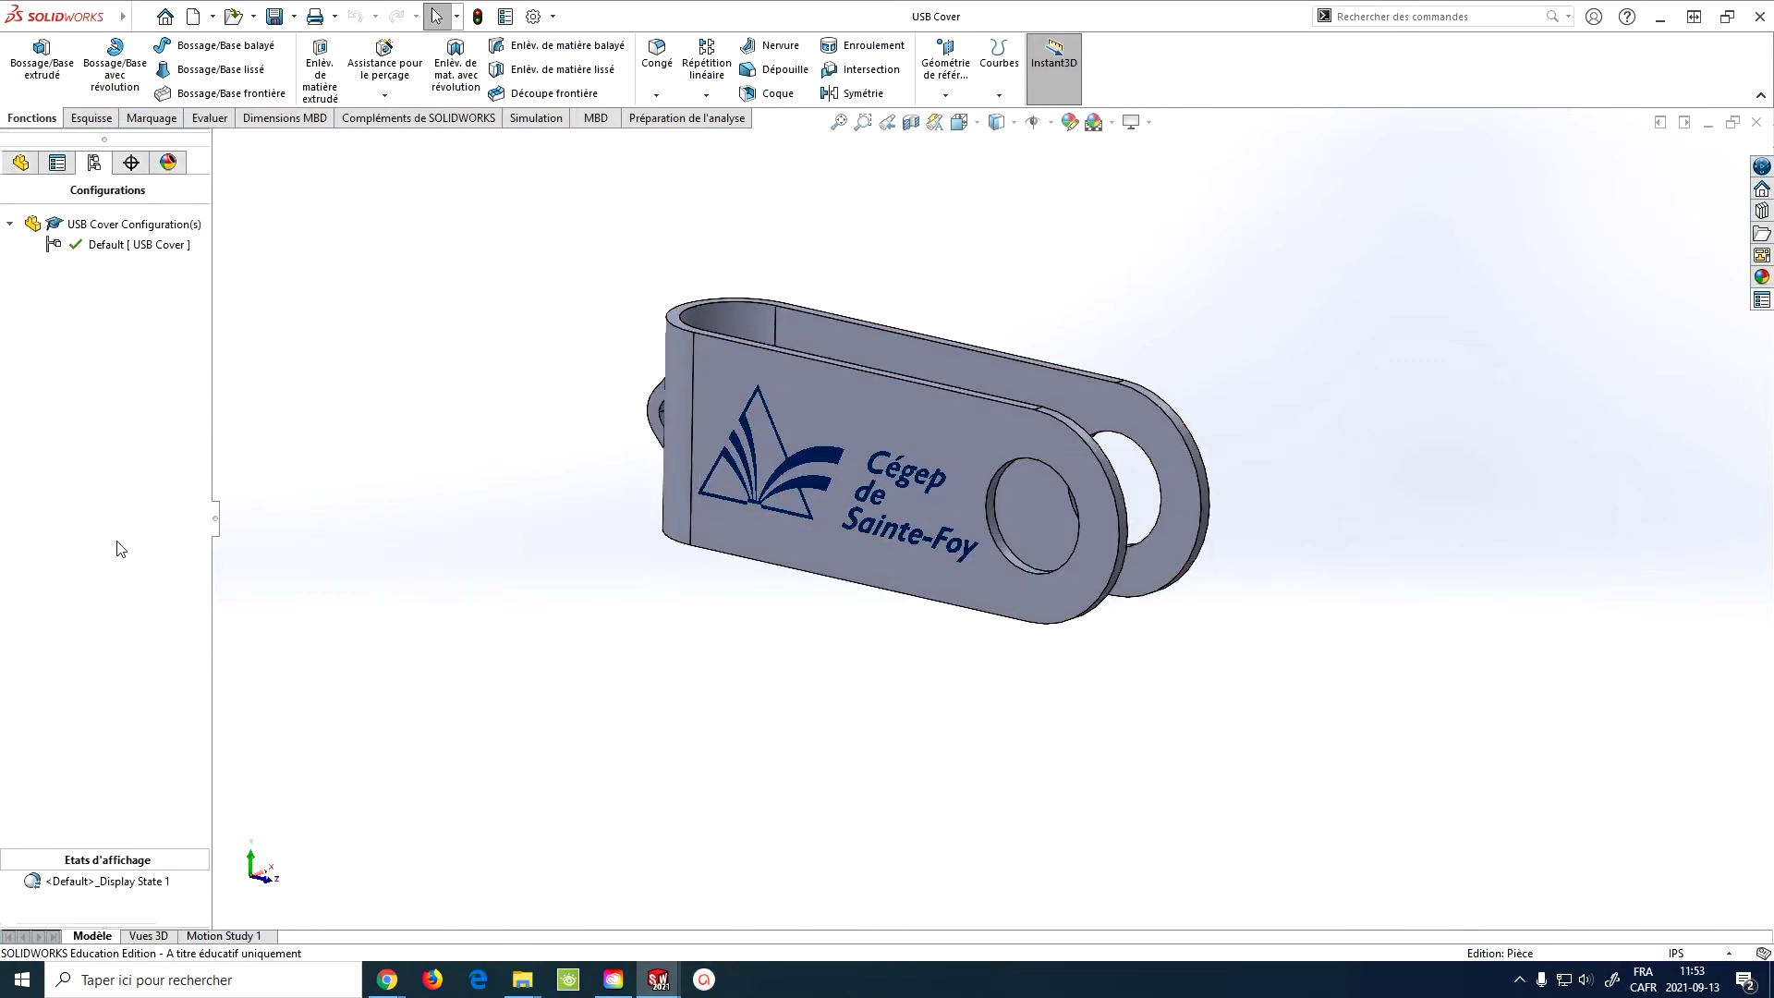
{"action": "left_click_drag", "start_coordinate": [188, 866], "coordinate": [183, 630]}
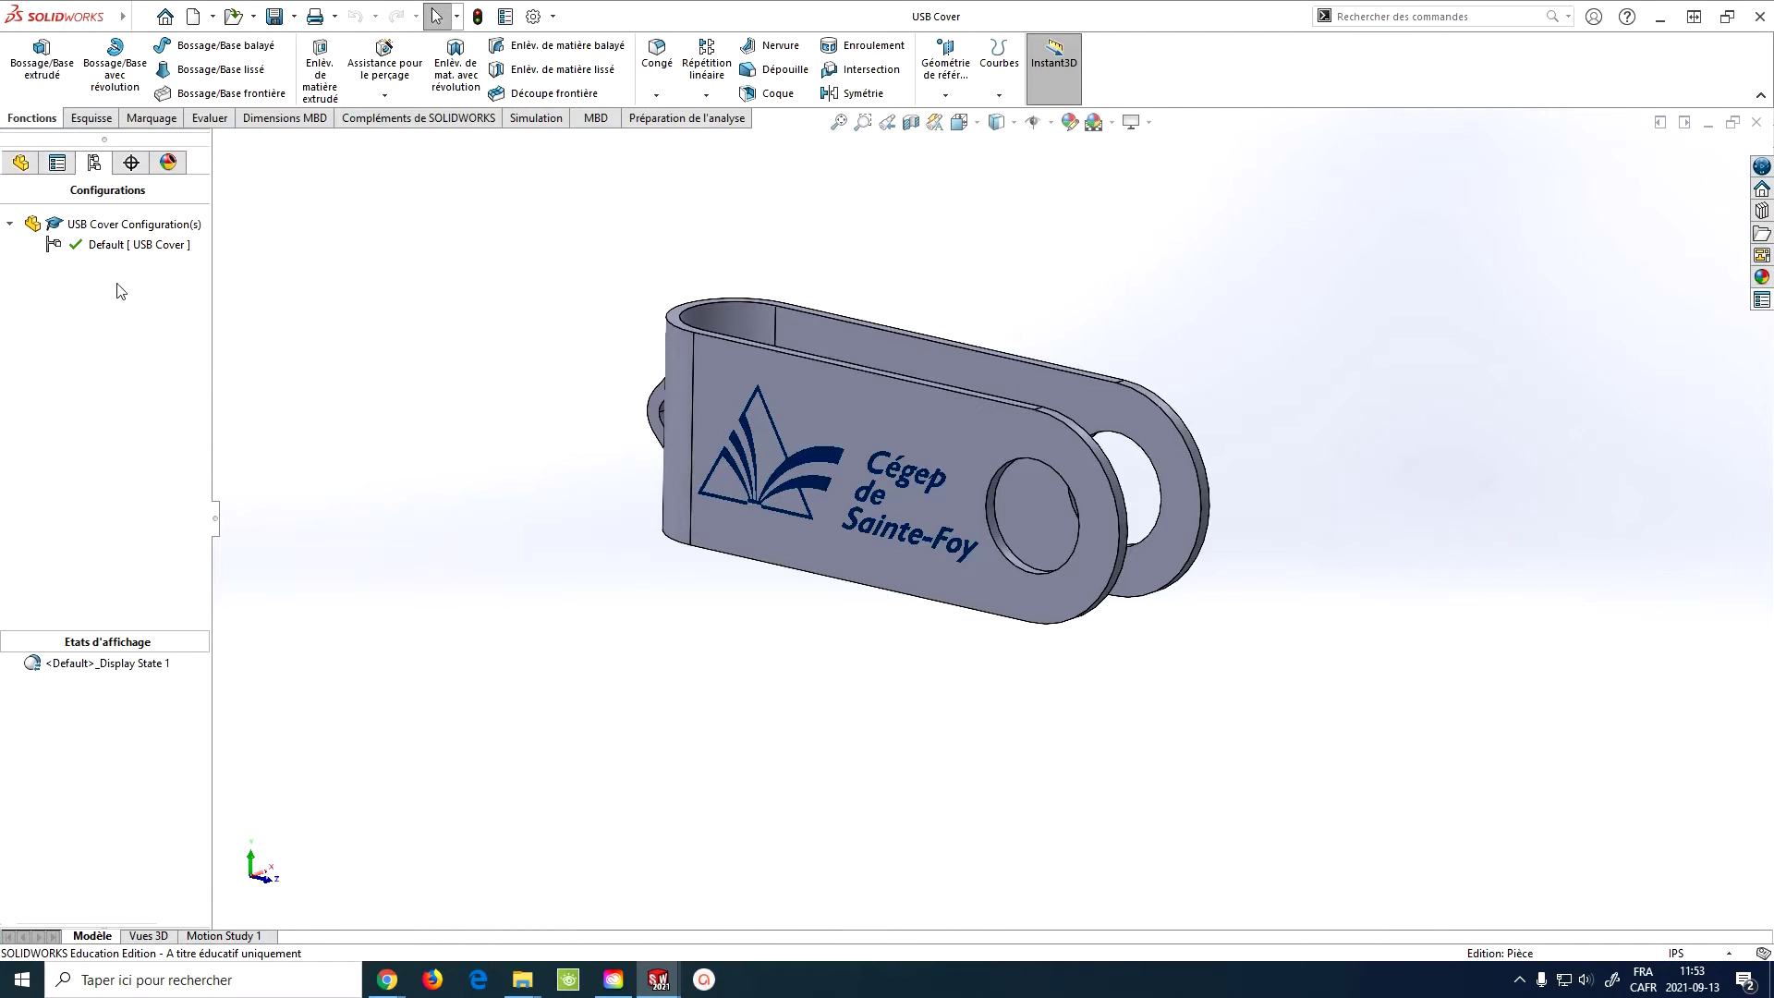
{"action": "right_click", "coordinate": [128, 672]}
{"action": "left_click", "coordinate": [204, 704]}
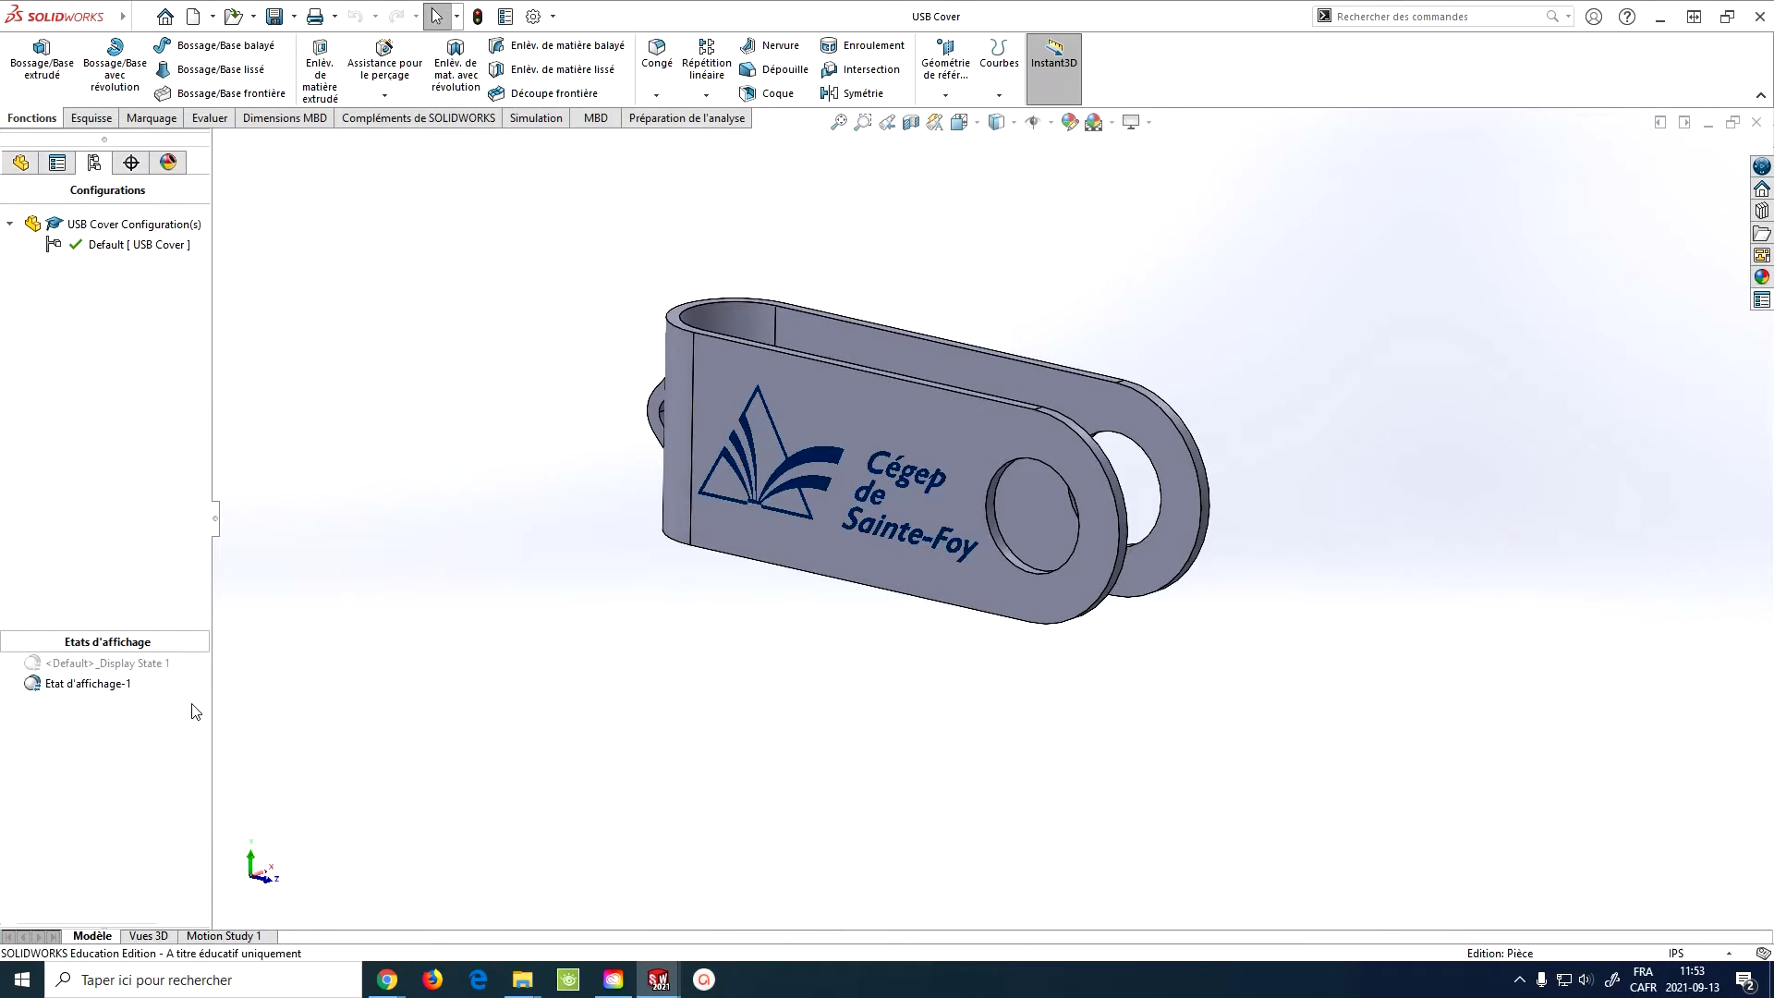
{"action": "left_click", "coordinate": [88, 691]}
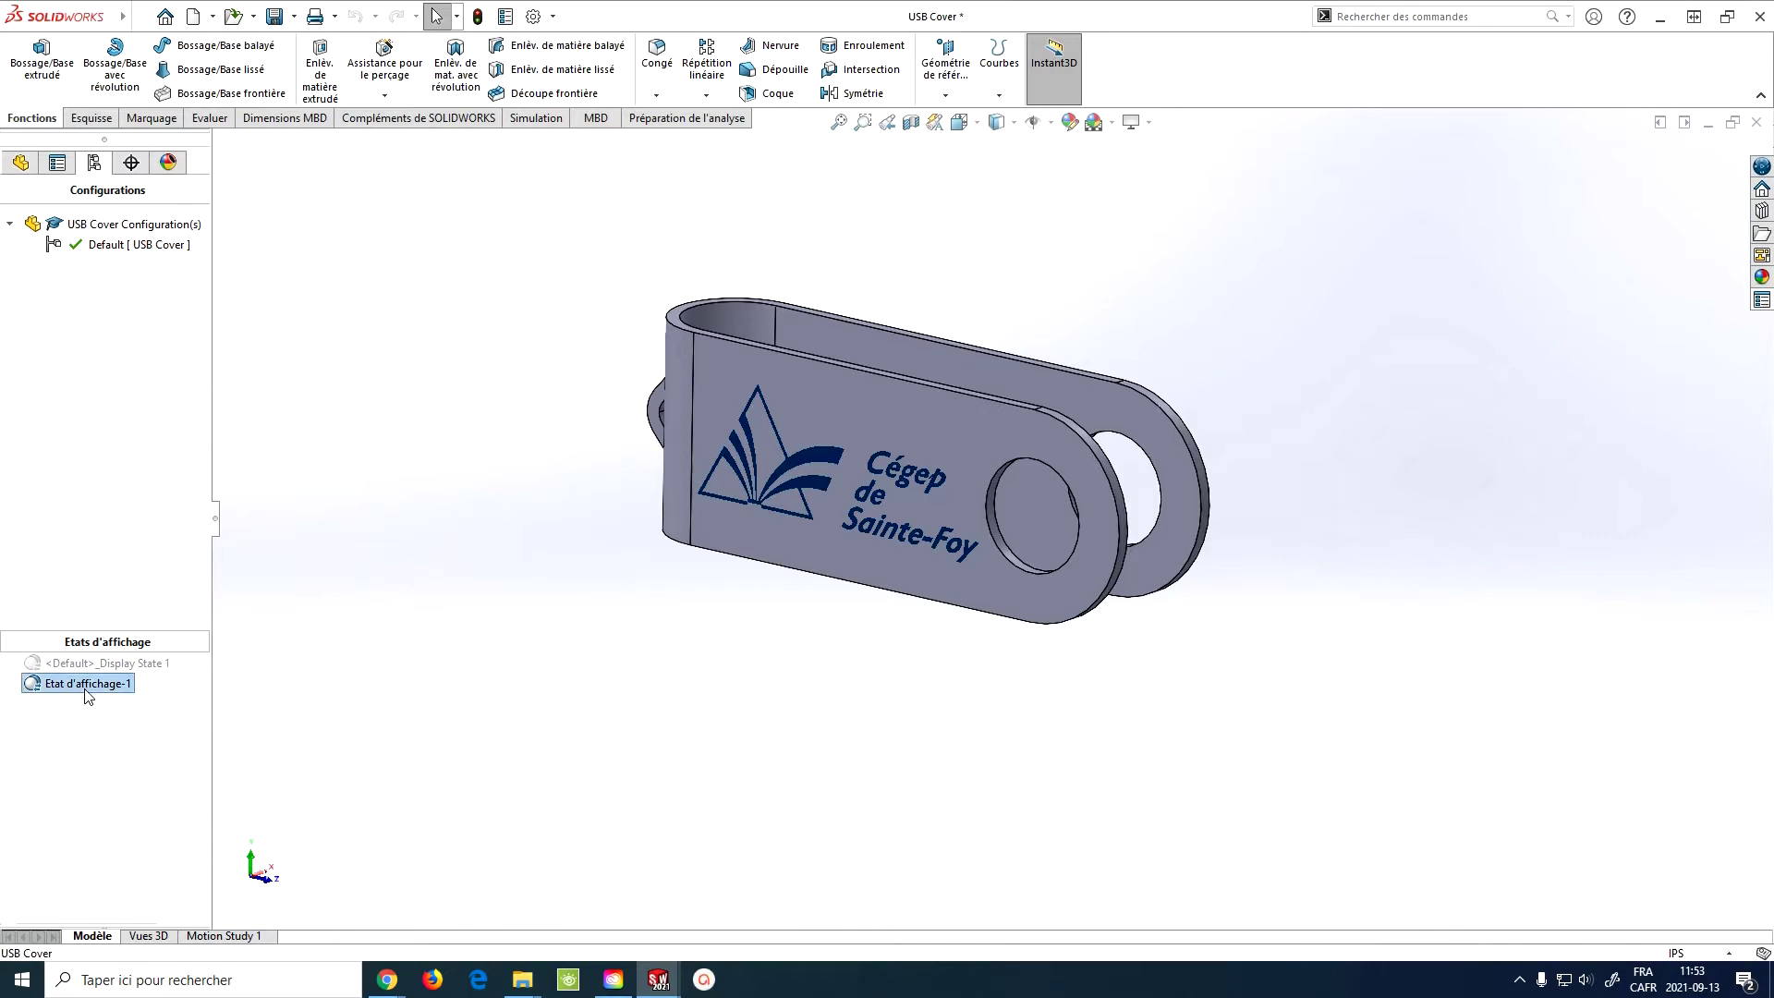
{"action": "left_click", "coordinate": [86, 691]}
{"action": "type", "text": "filaire logo"}
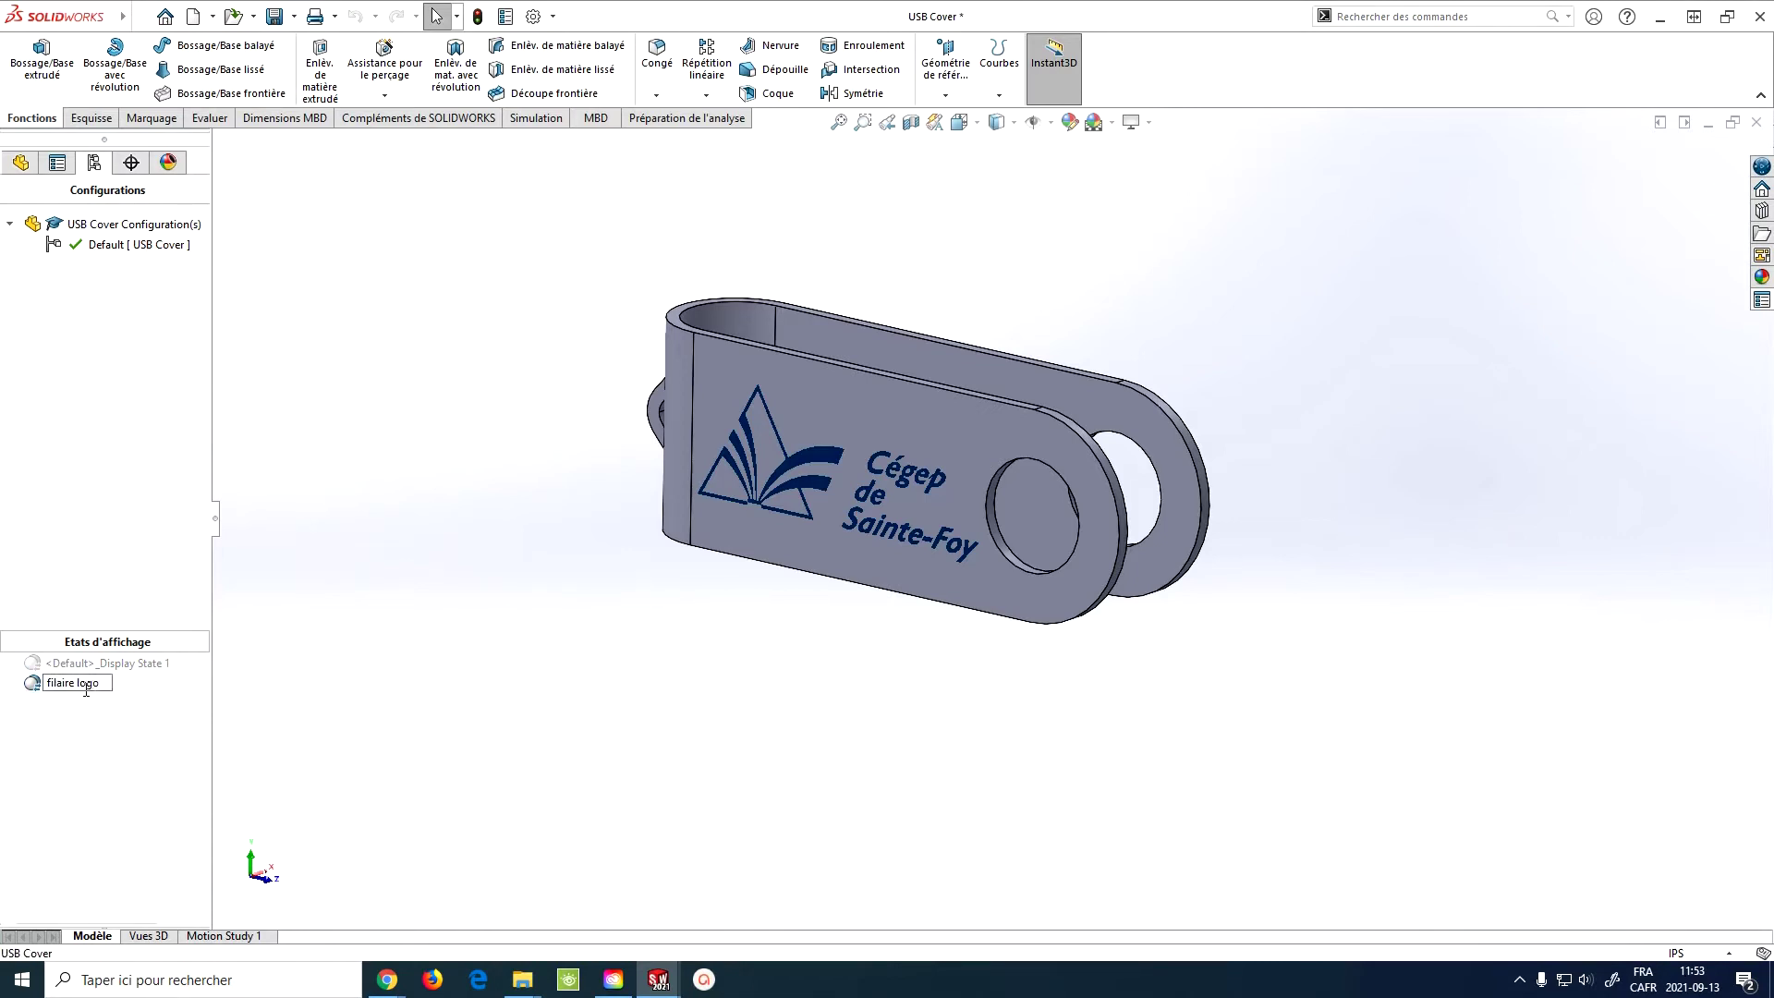
{"action": "left_click", "coordinate": [88, 739]}
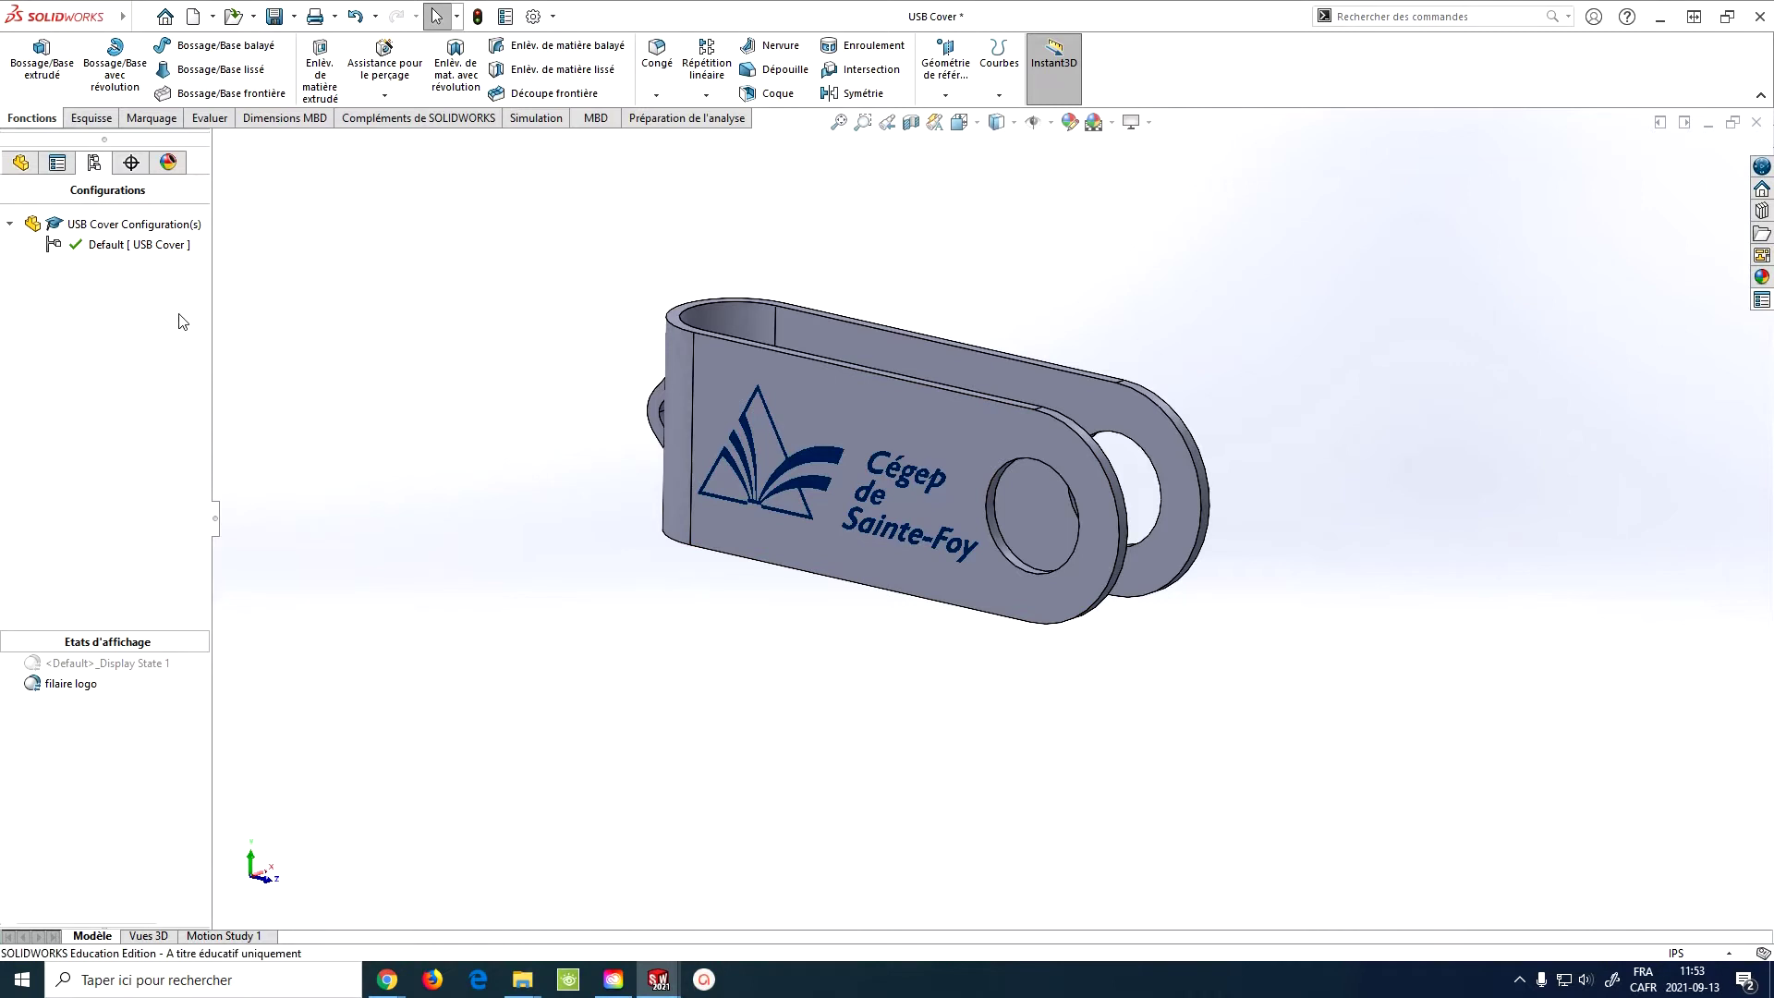
- Expand the solid bodies folder in the feature tree and show the display pane beside it
{"action": "left_click", "coordinate": [20, 163]}
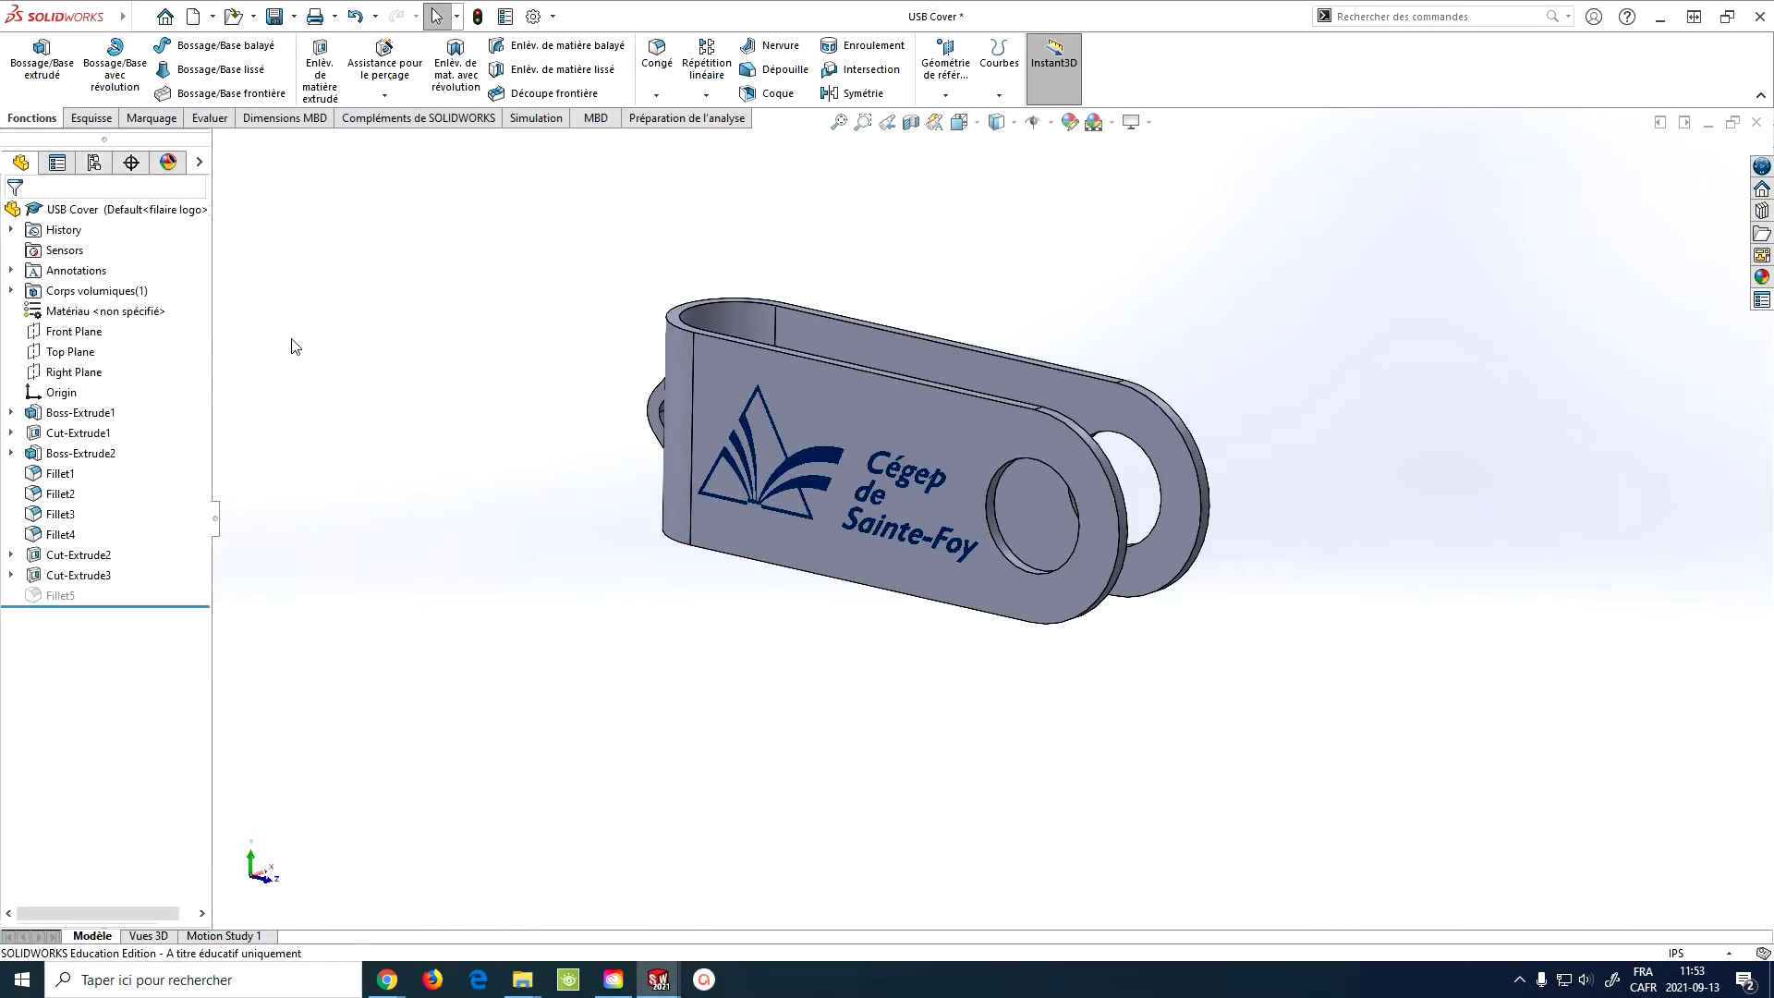
{"action": "left_click", "coordinate": [11, 290]}
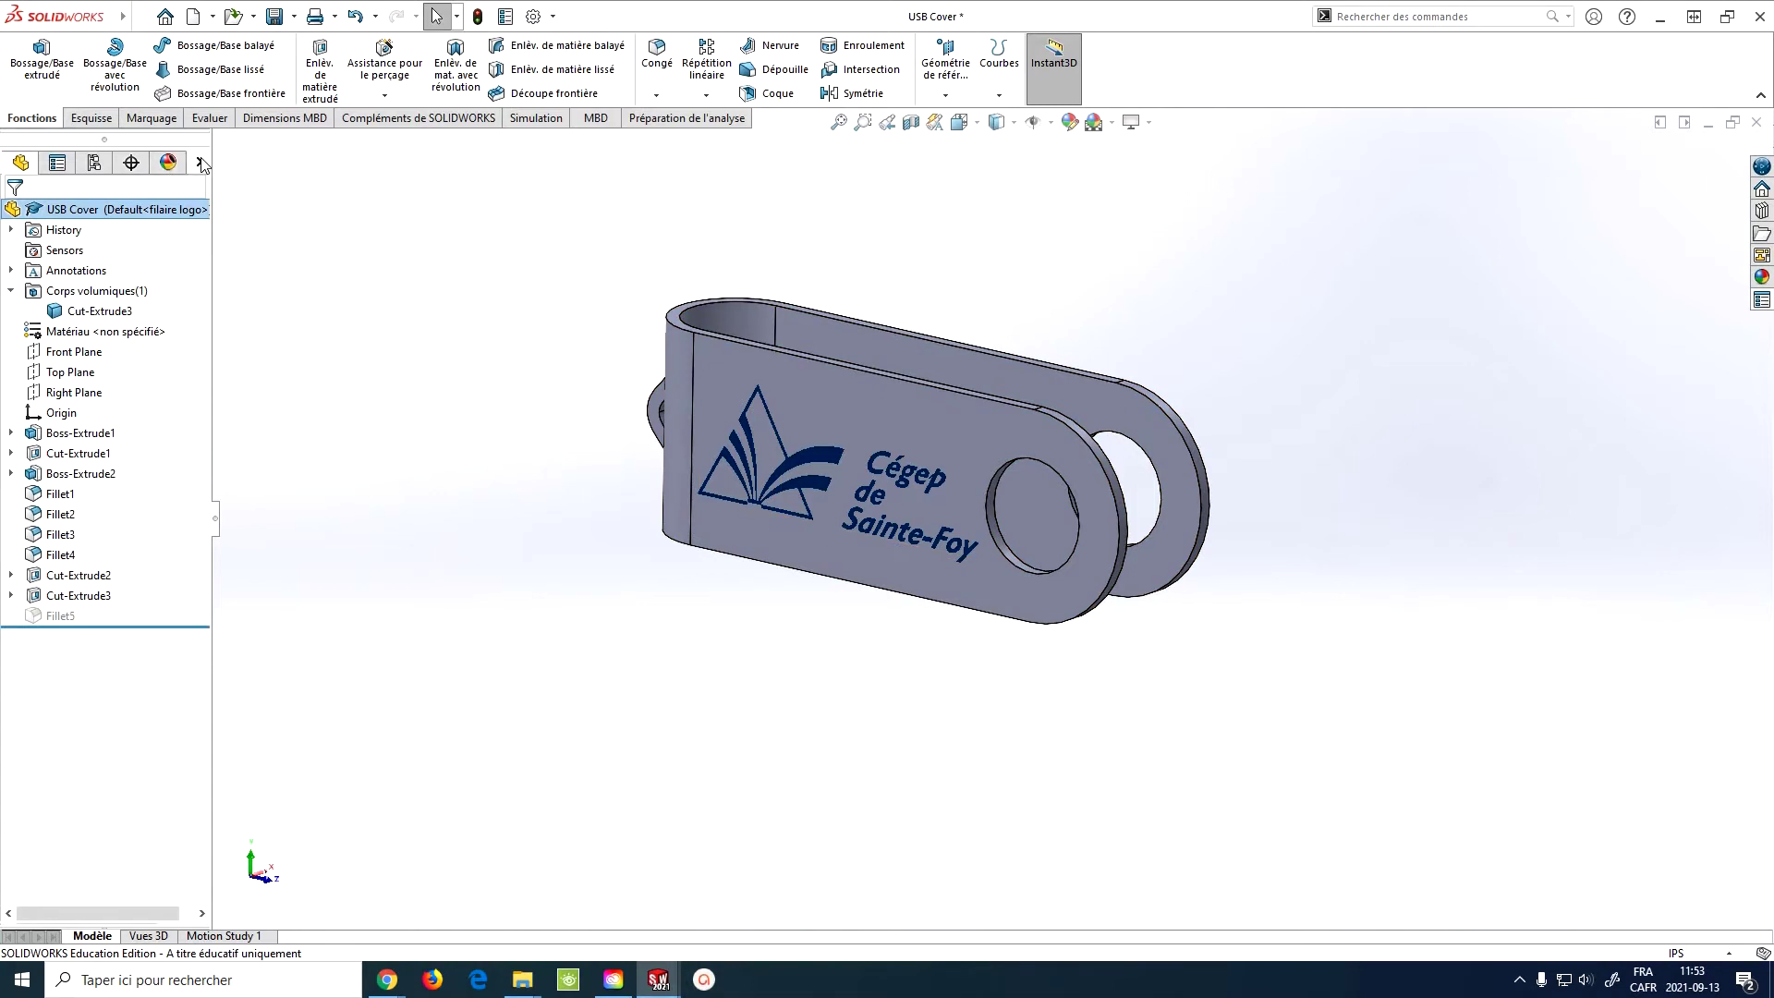
{"action": "left_click", "coordinate": [200, 164]}
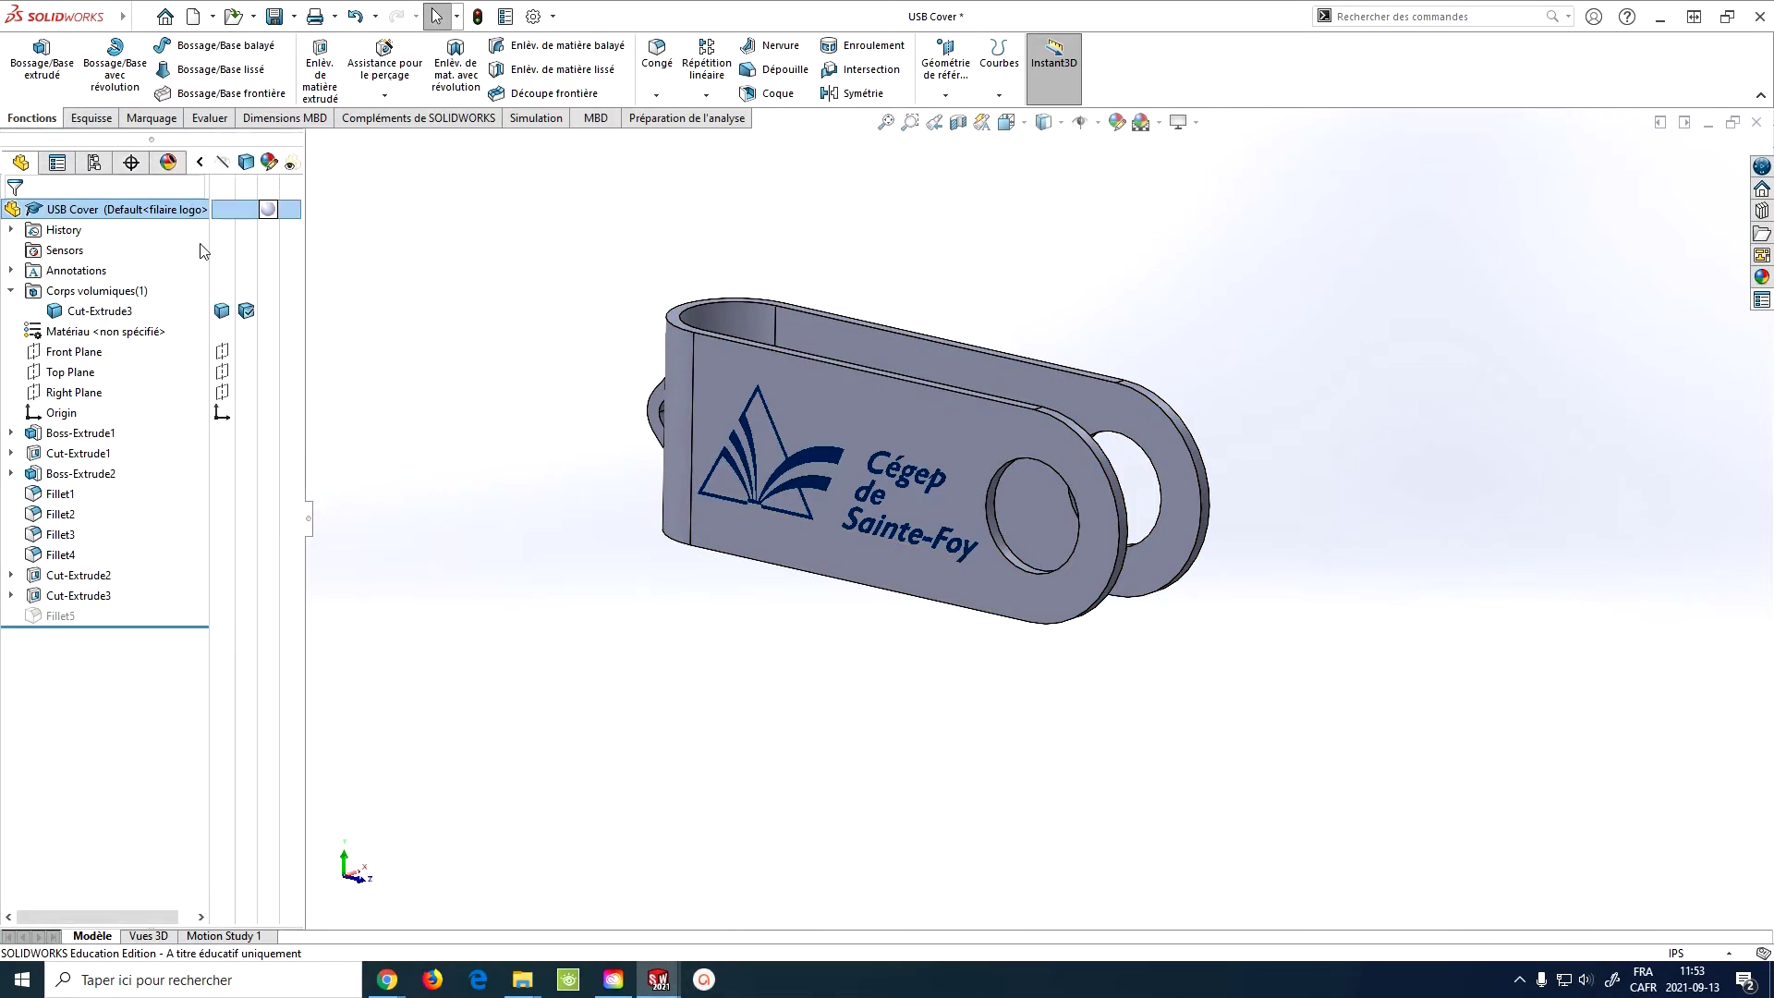
- Check the visibility setting for solid bodies (Corps volumiques) in the FeatureManager system options
{"action": "right_click", "coordinate": [93, 294]}
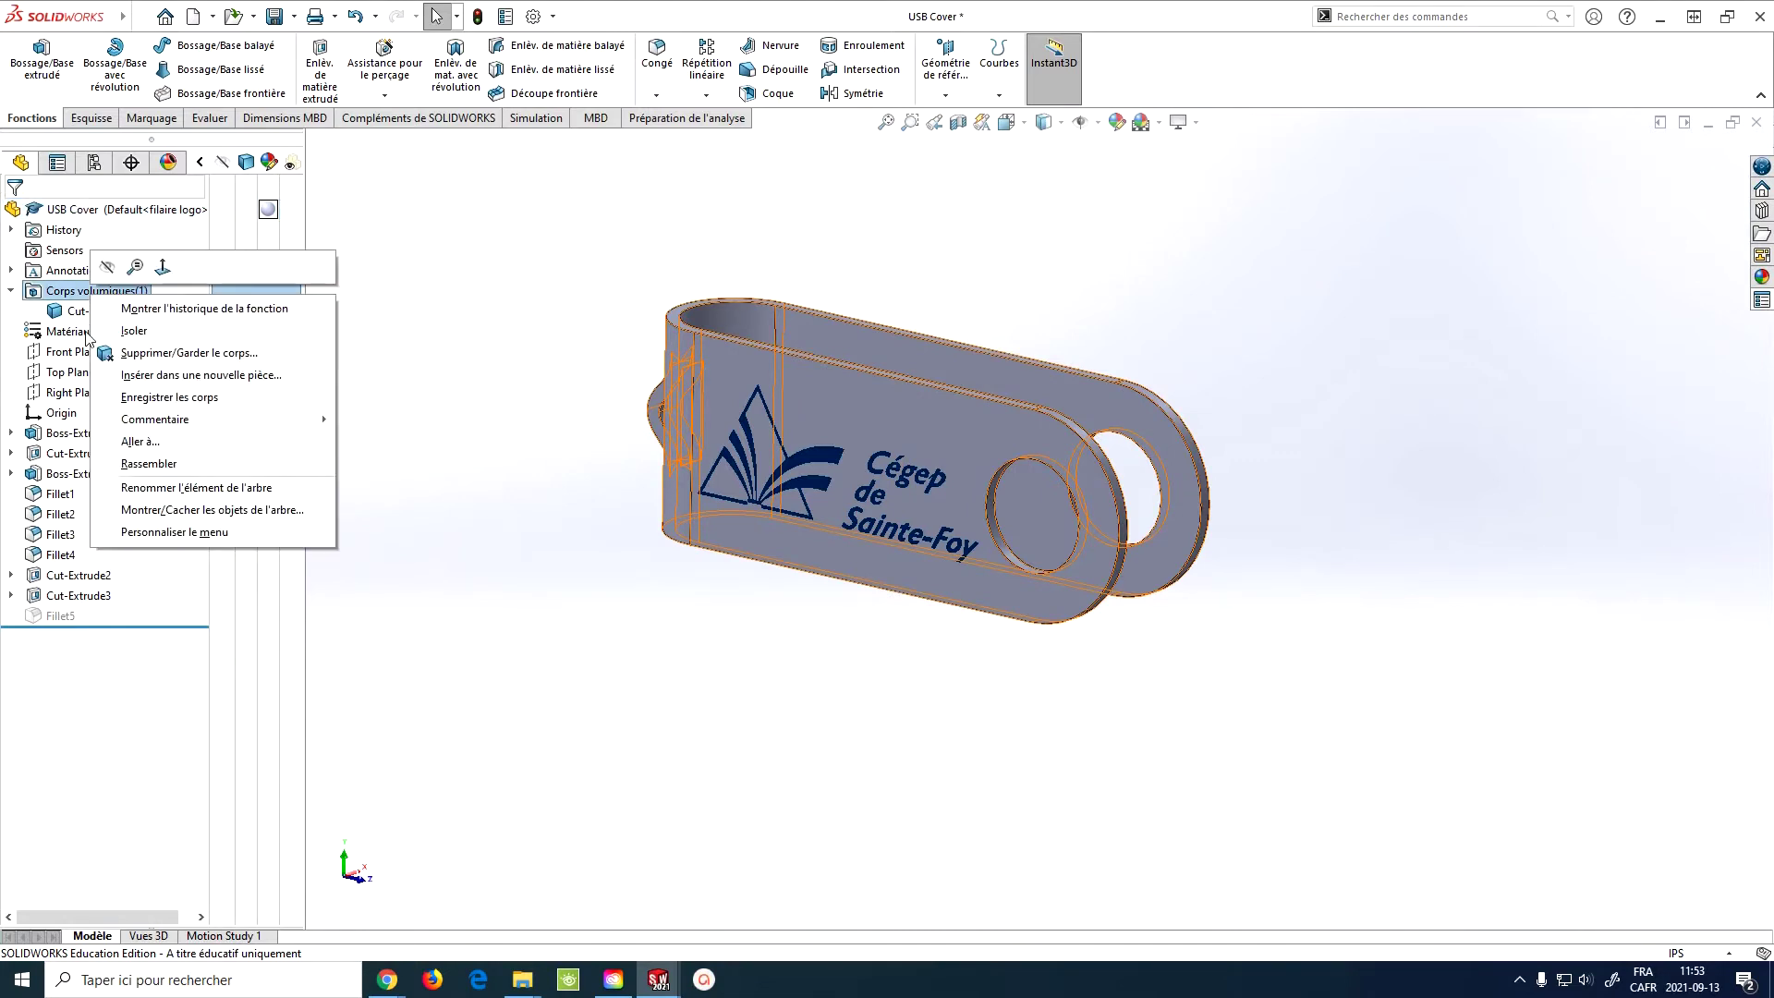
{"action": "left_click", "coordinate": [189, 510]}
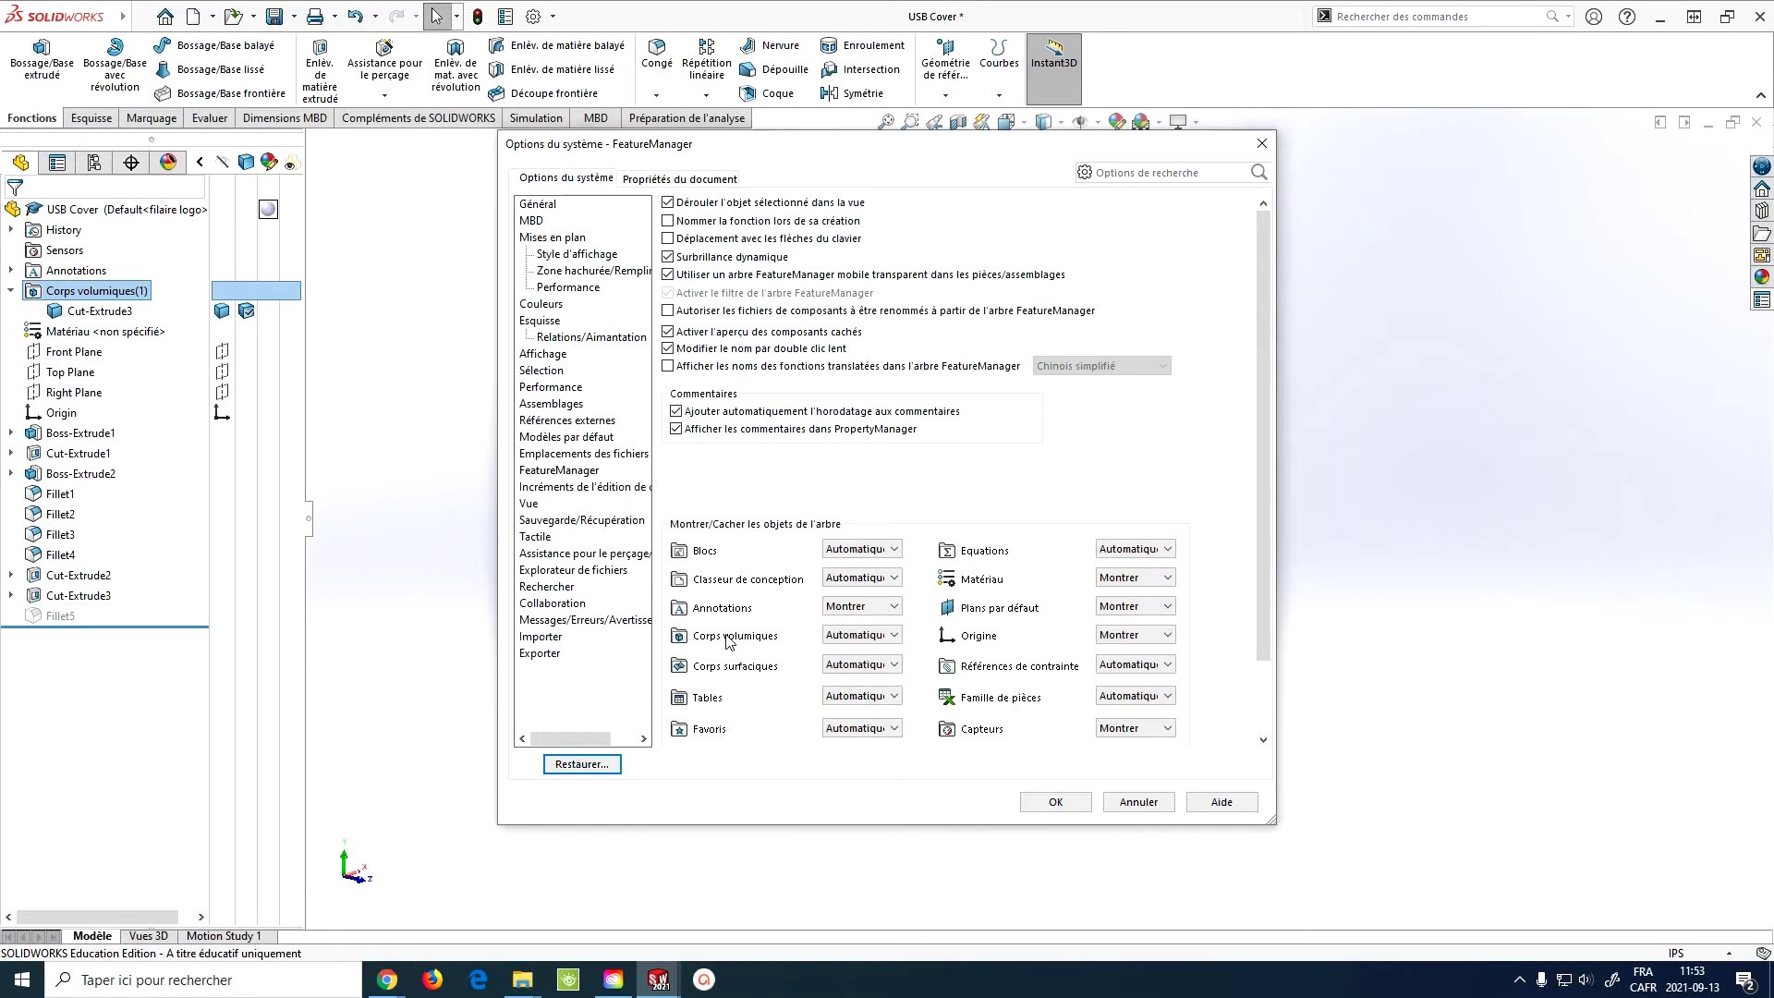
{"action": "left_click", "coordinate": [898, 638]}
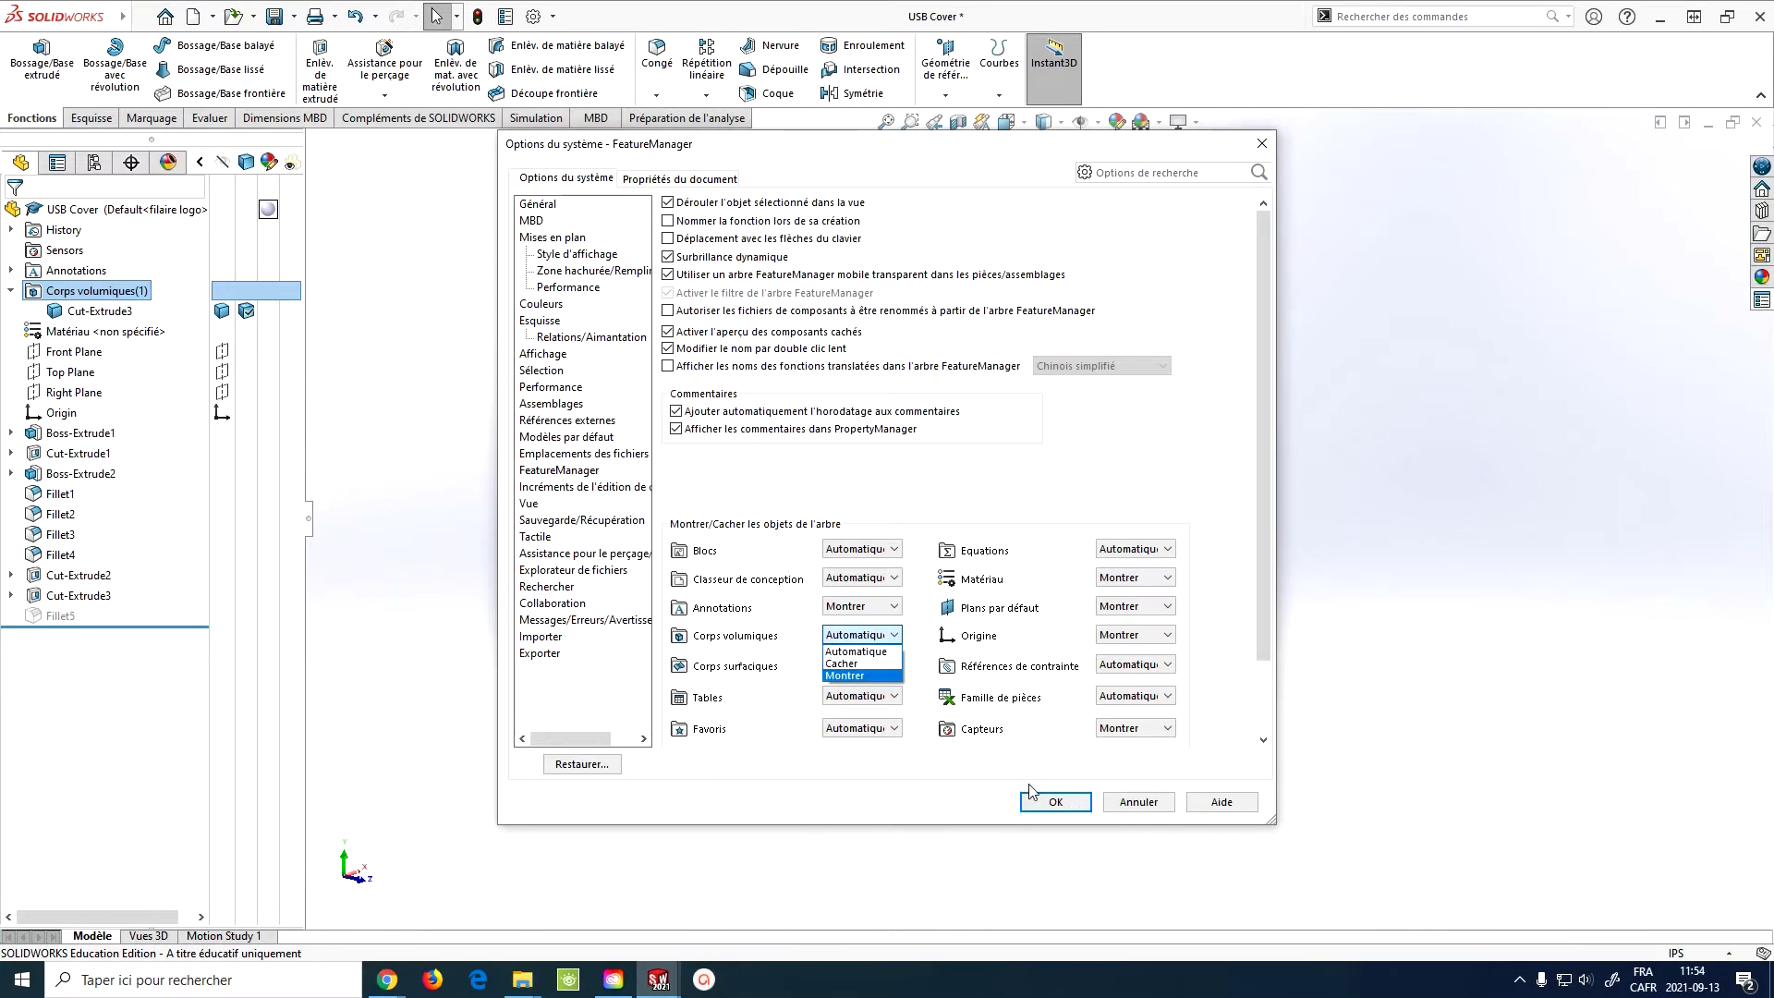
{"action": "left_click", "coordinate": [1057, 800]}
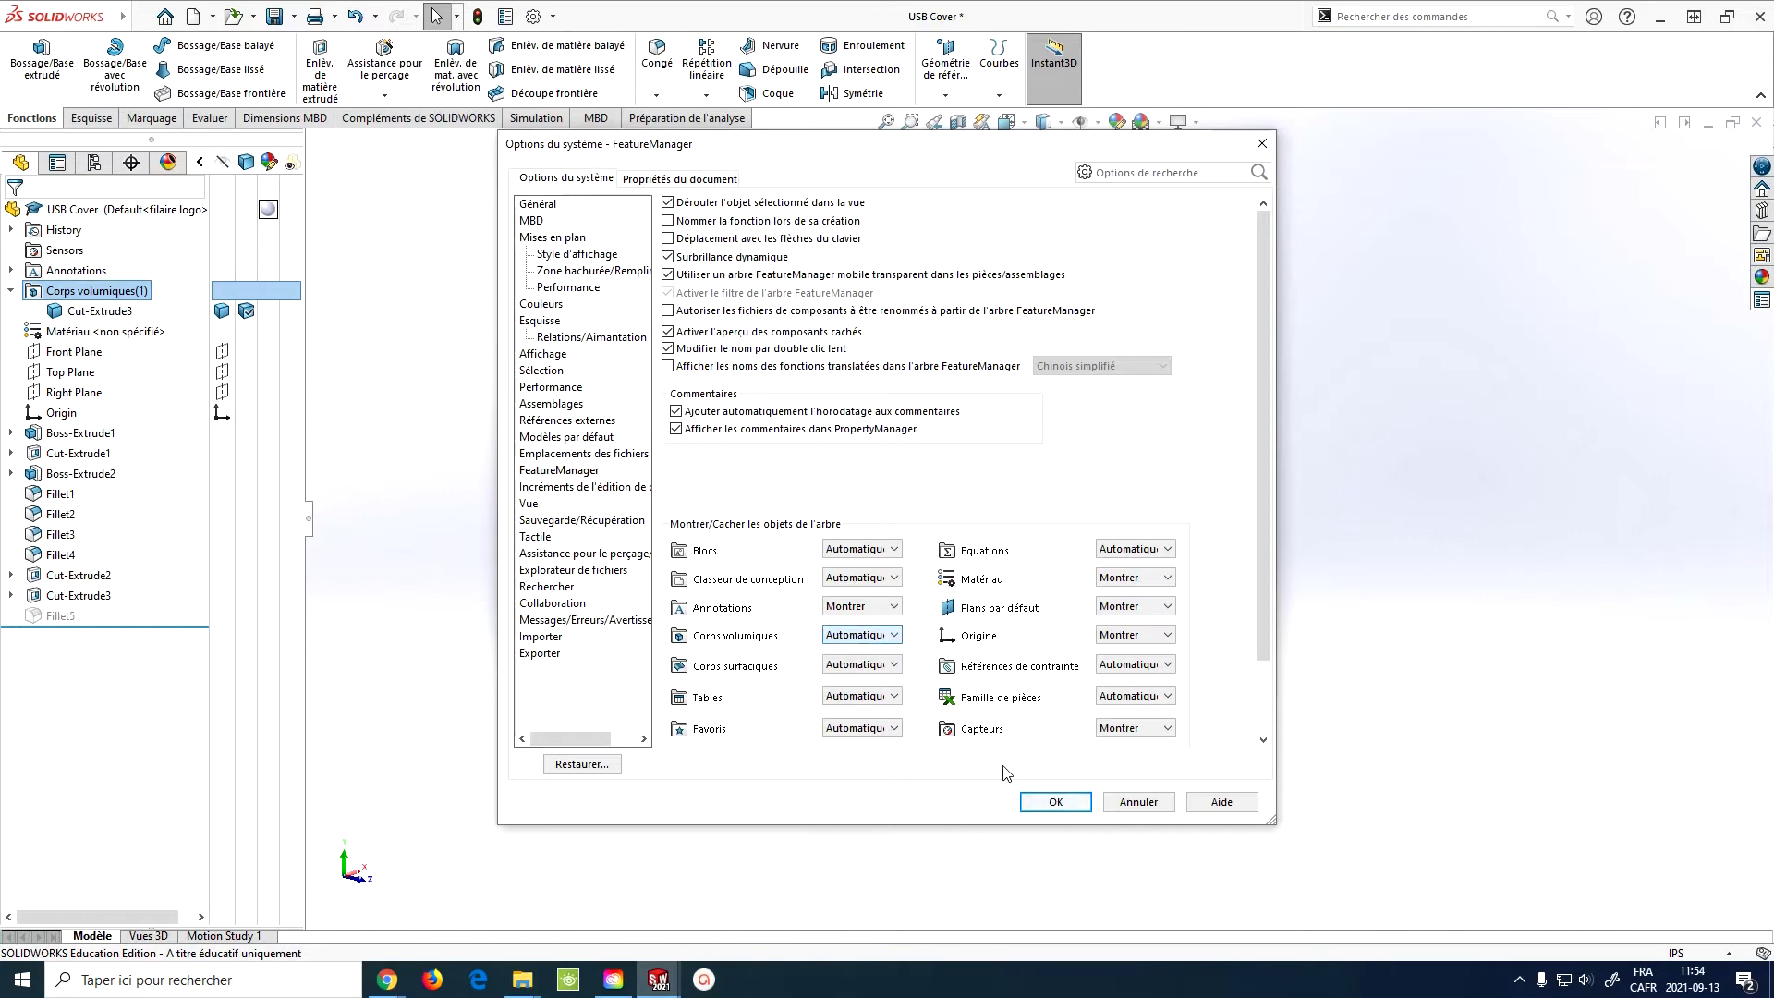
{"action": "left_click", "coordinate": [1052, 801]}
{"action": "left_click", "coordinate": [463, 360]}
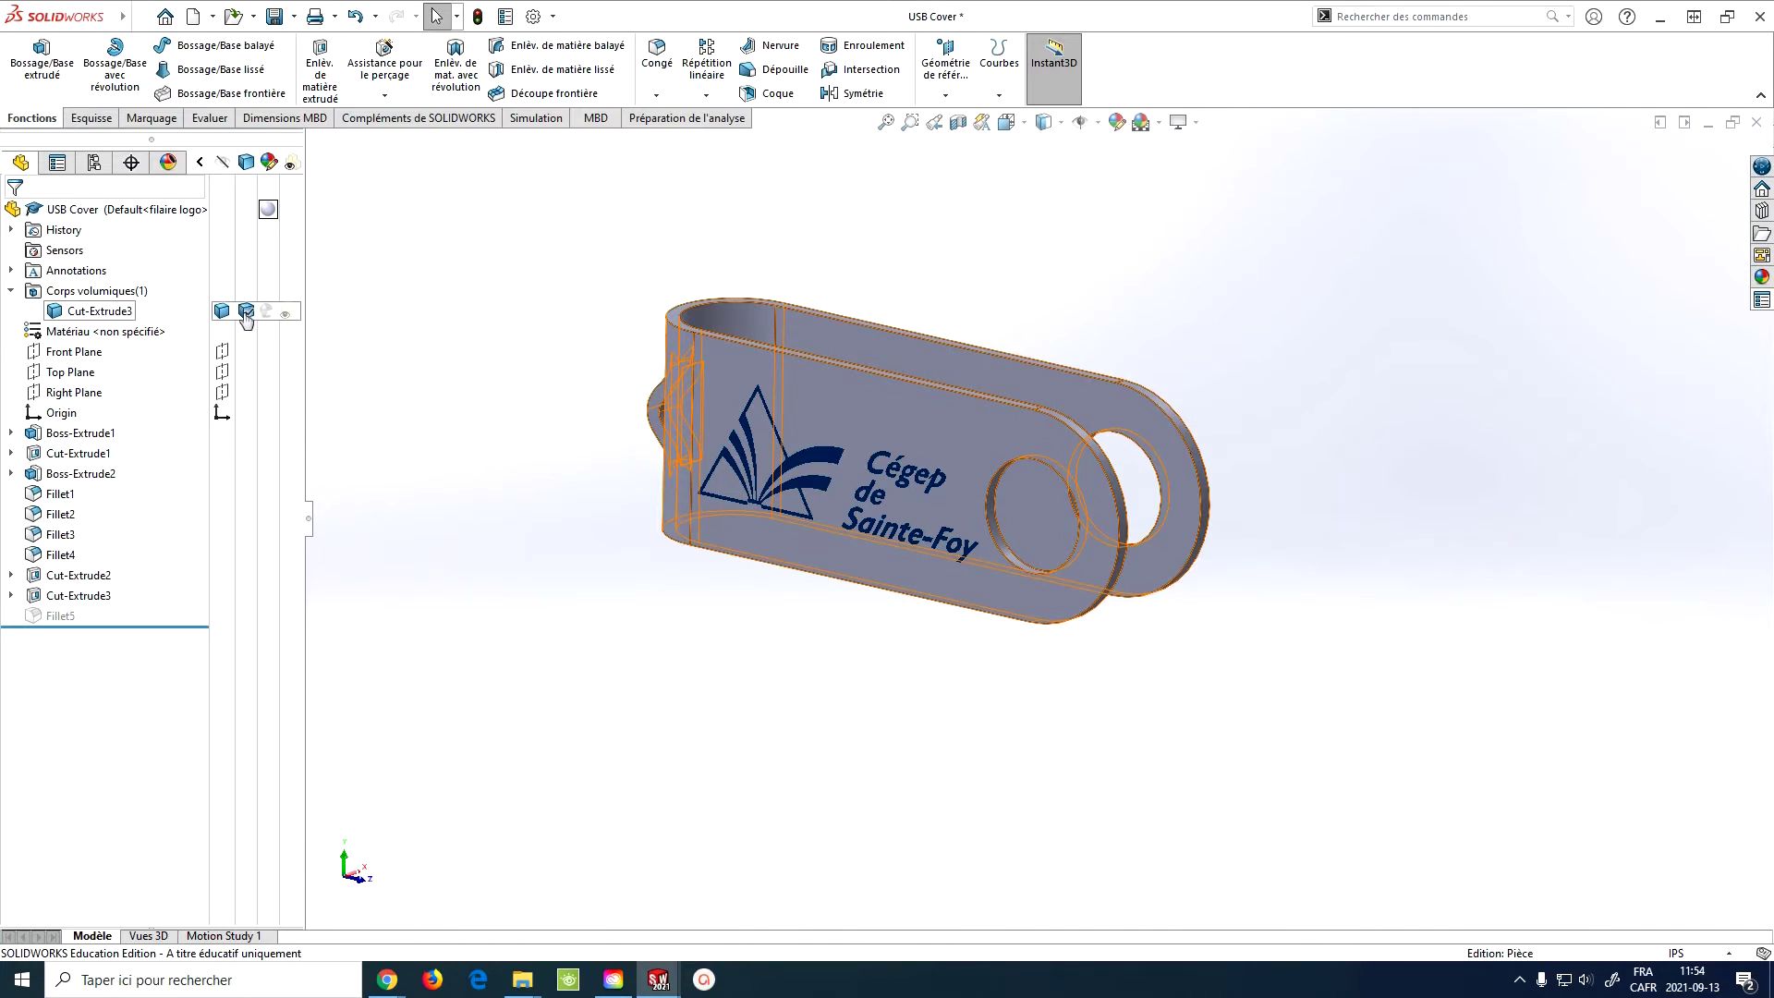
{"action": "left_click", "coordinate": [1061, 122]}
{"action": "left_click", "coordinate": [1022, 122]}
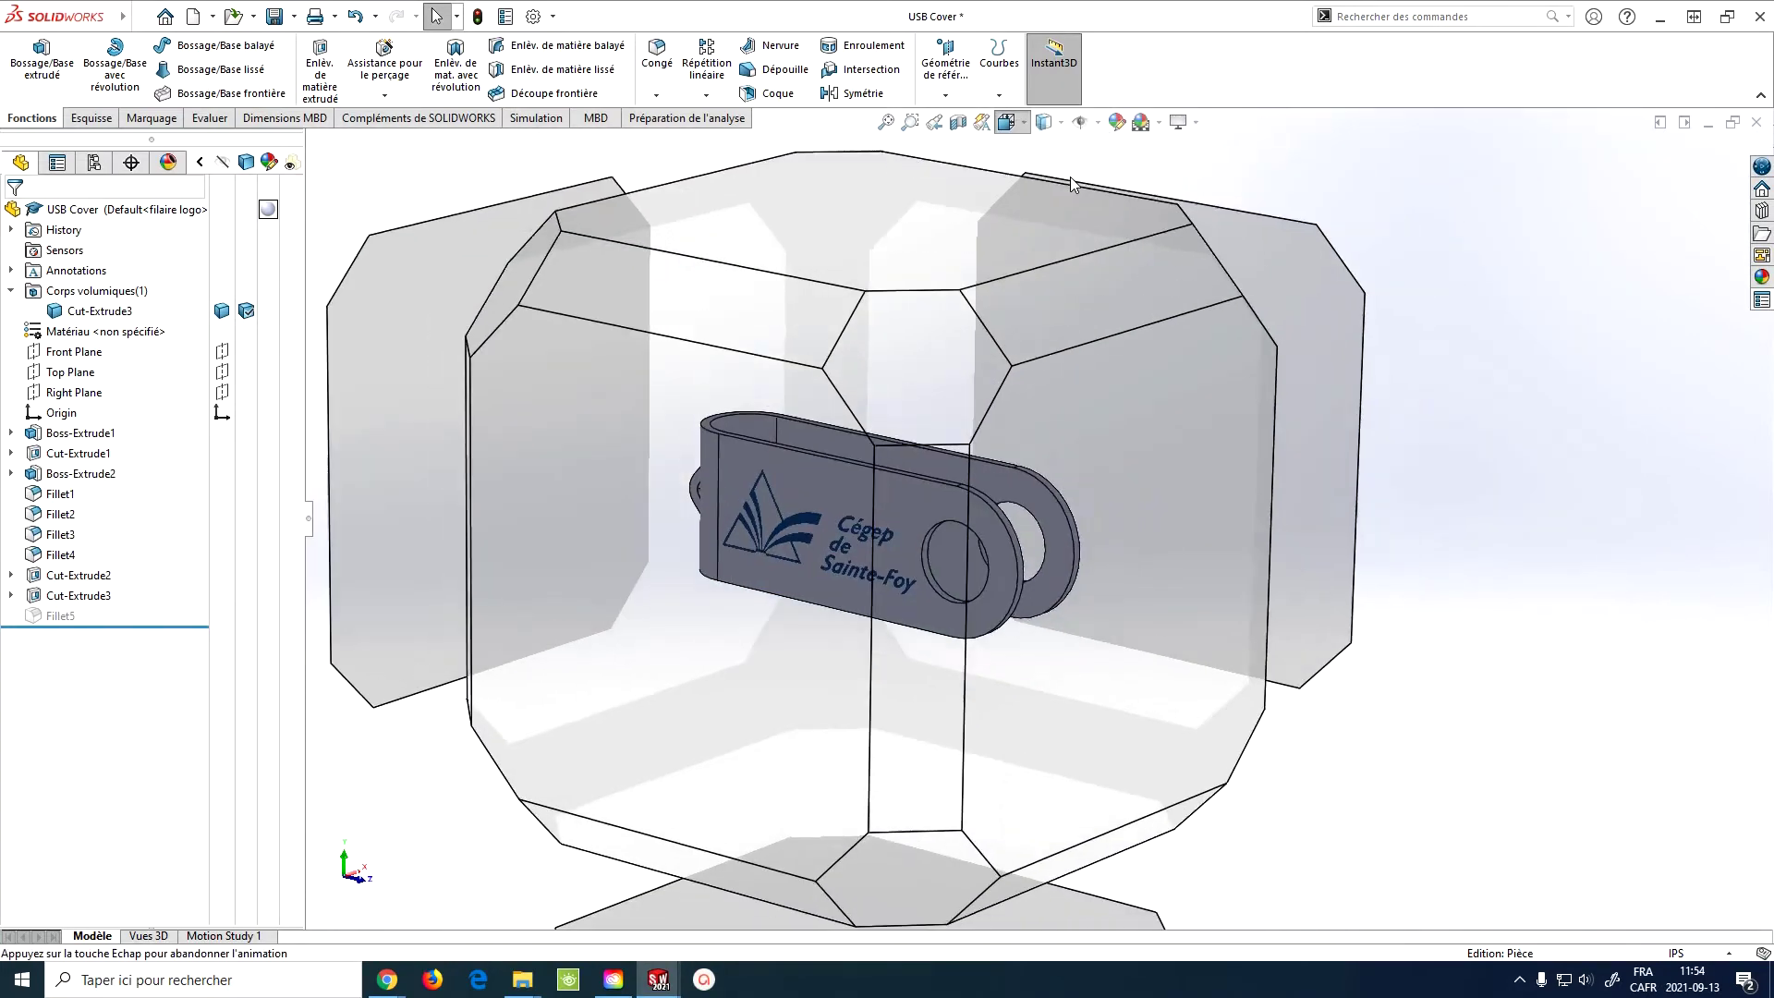
{"action": "left_click", "coordinate": [1048, 127]}
{"action": "left_click", "coordinate": [1045, 148]}
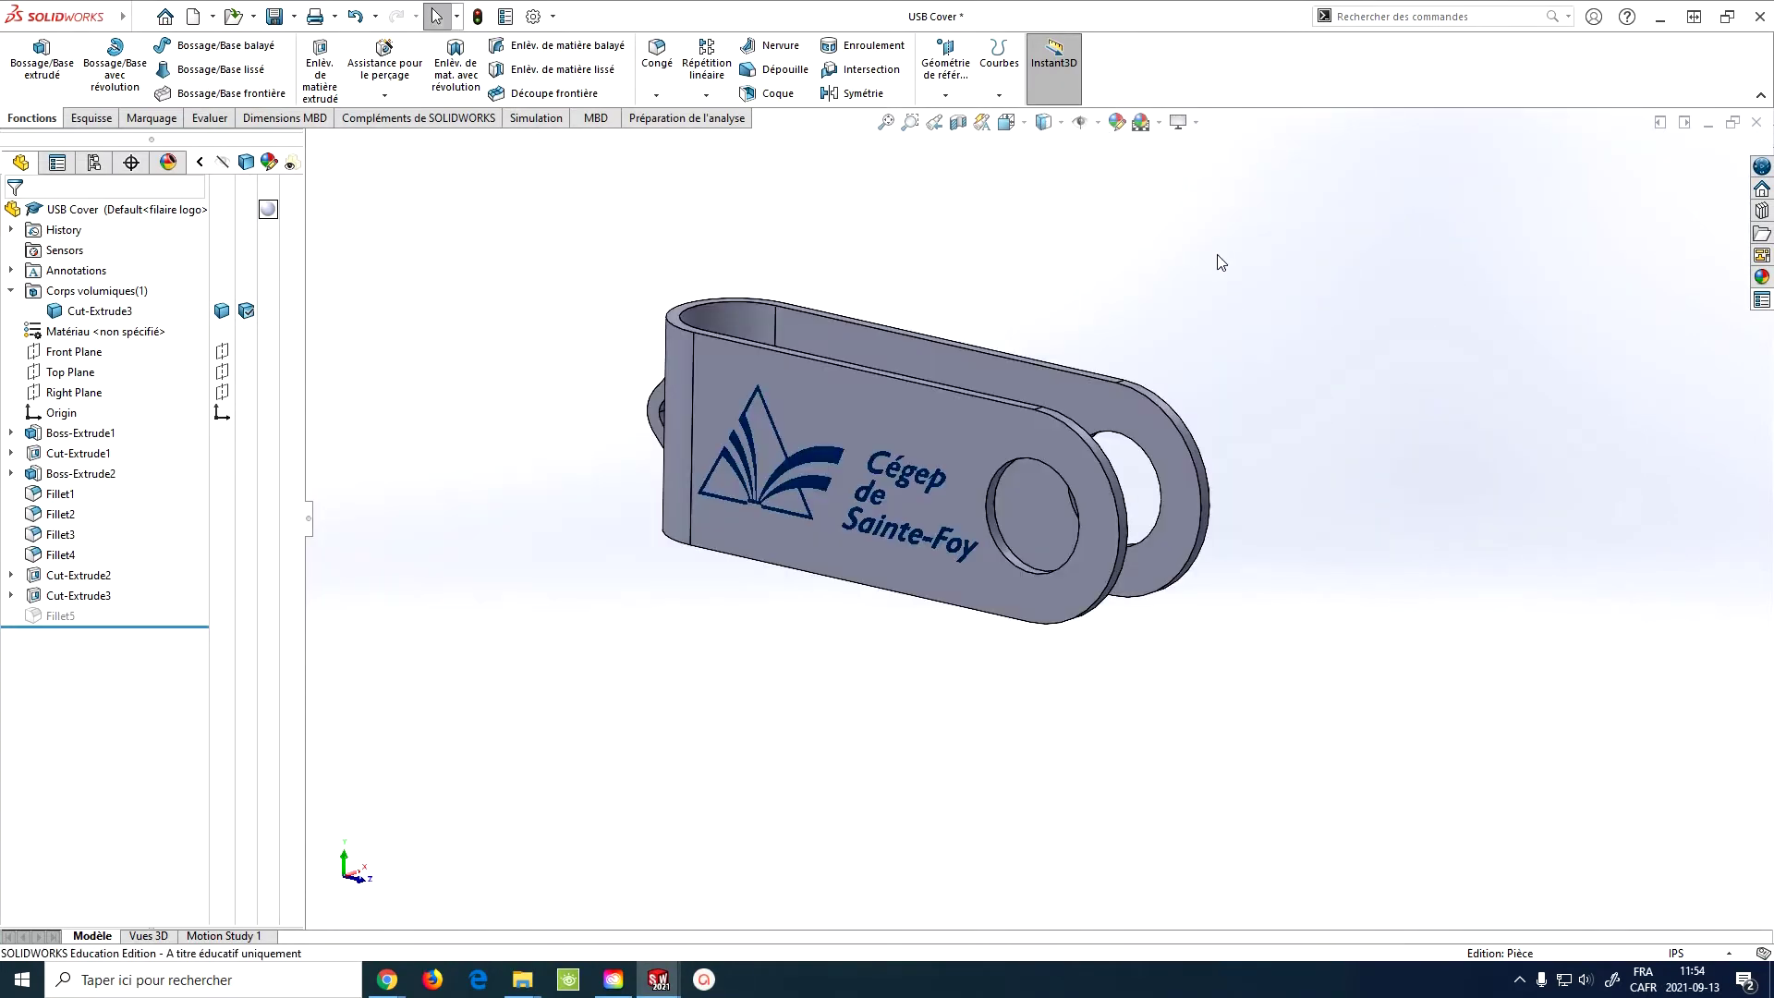
- Set the display mode of the Cut-Extrude3 solid body to Lignes cachées supprimées (Hidden Lines Removed)
{"action": "left_click", "coordinate": [246, 312]}
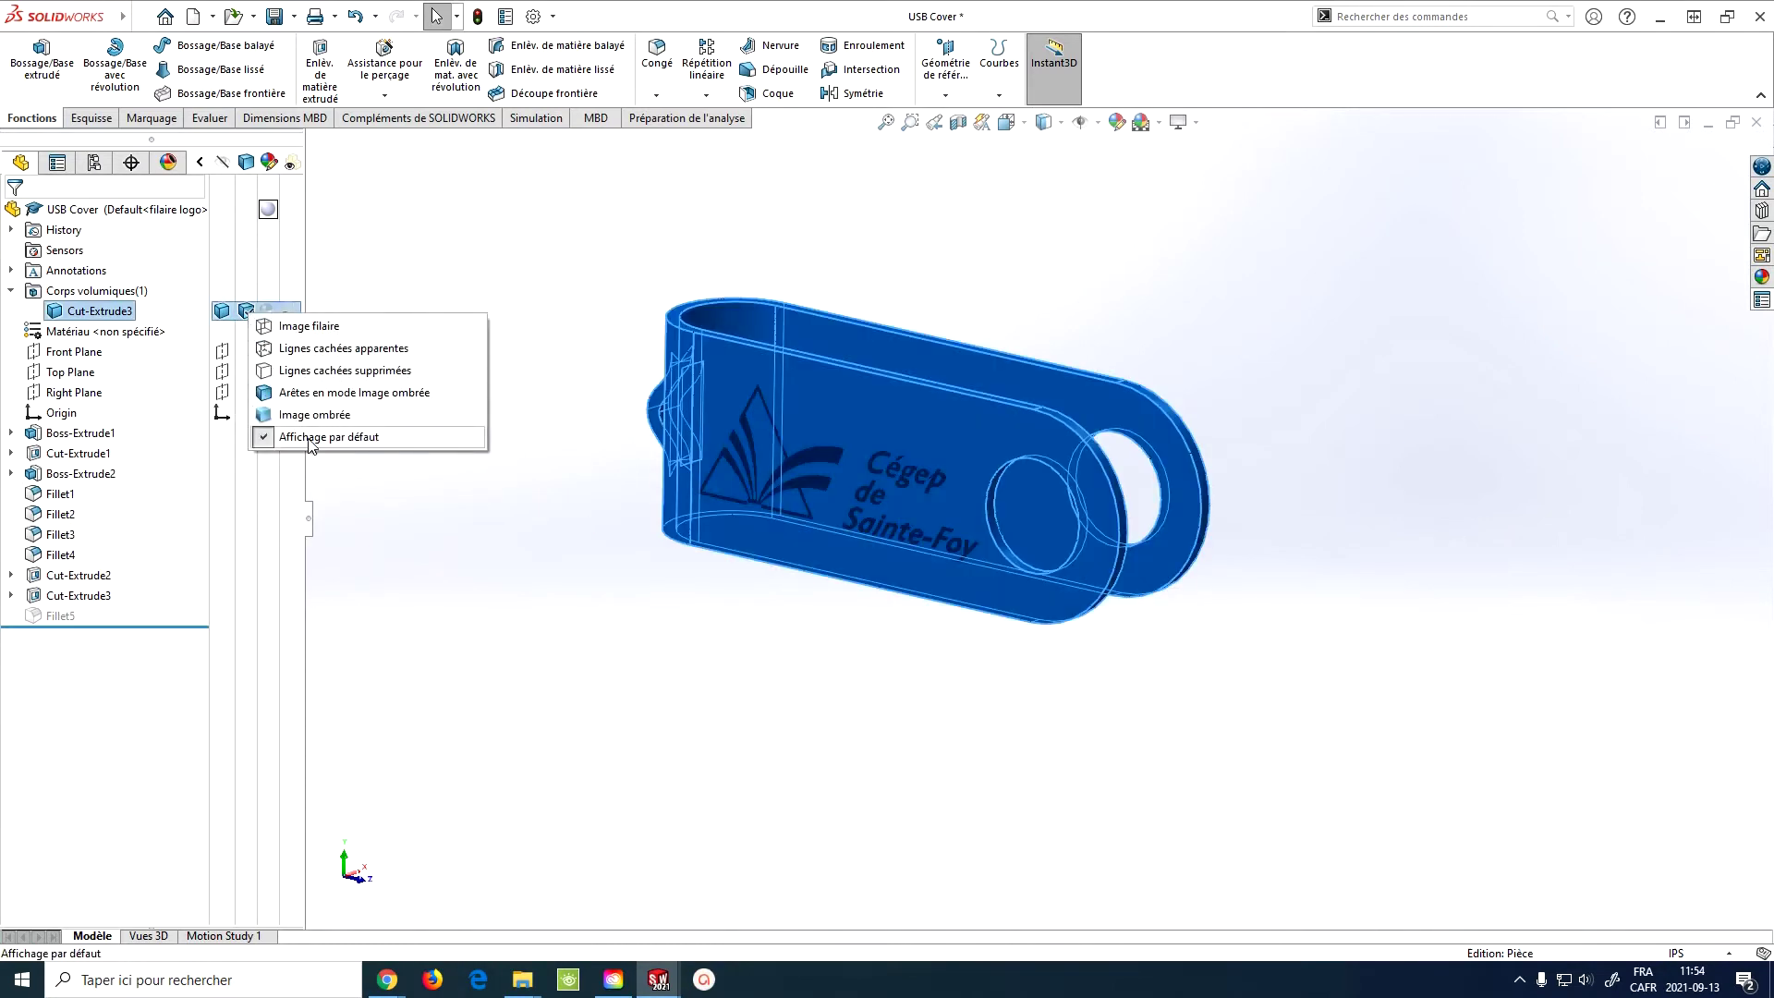
{"action": "left_click", "coordinate": [301, 372]}
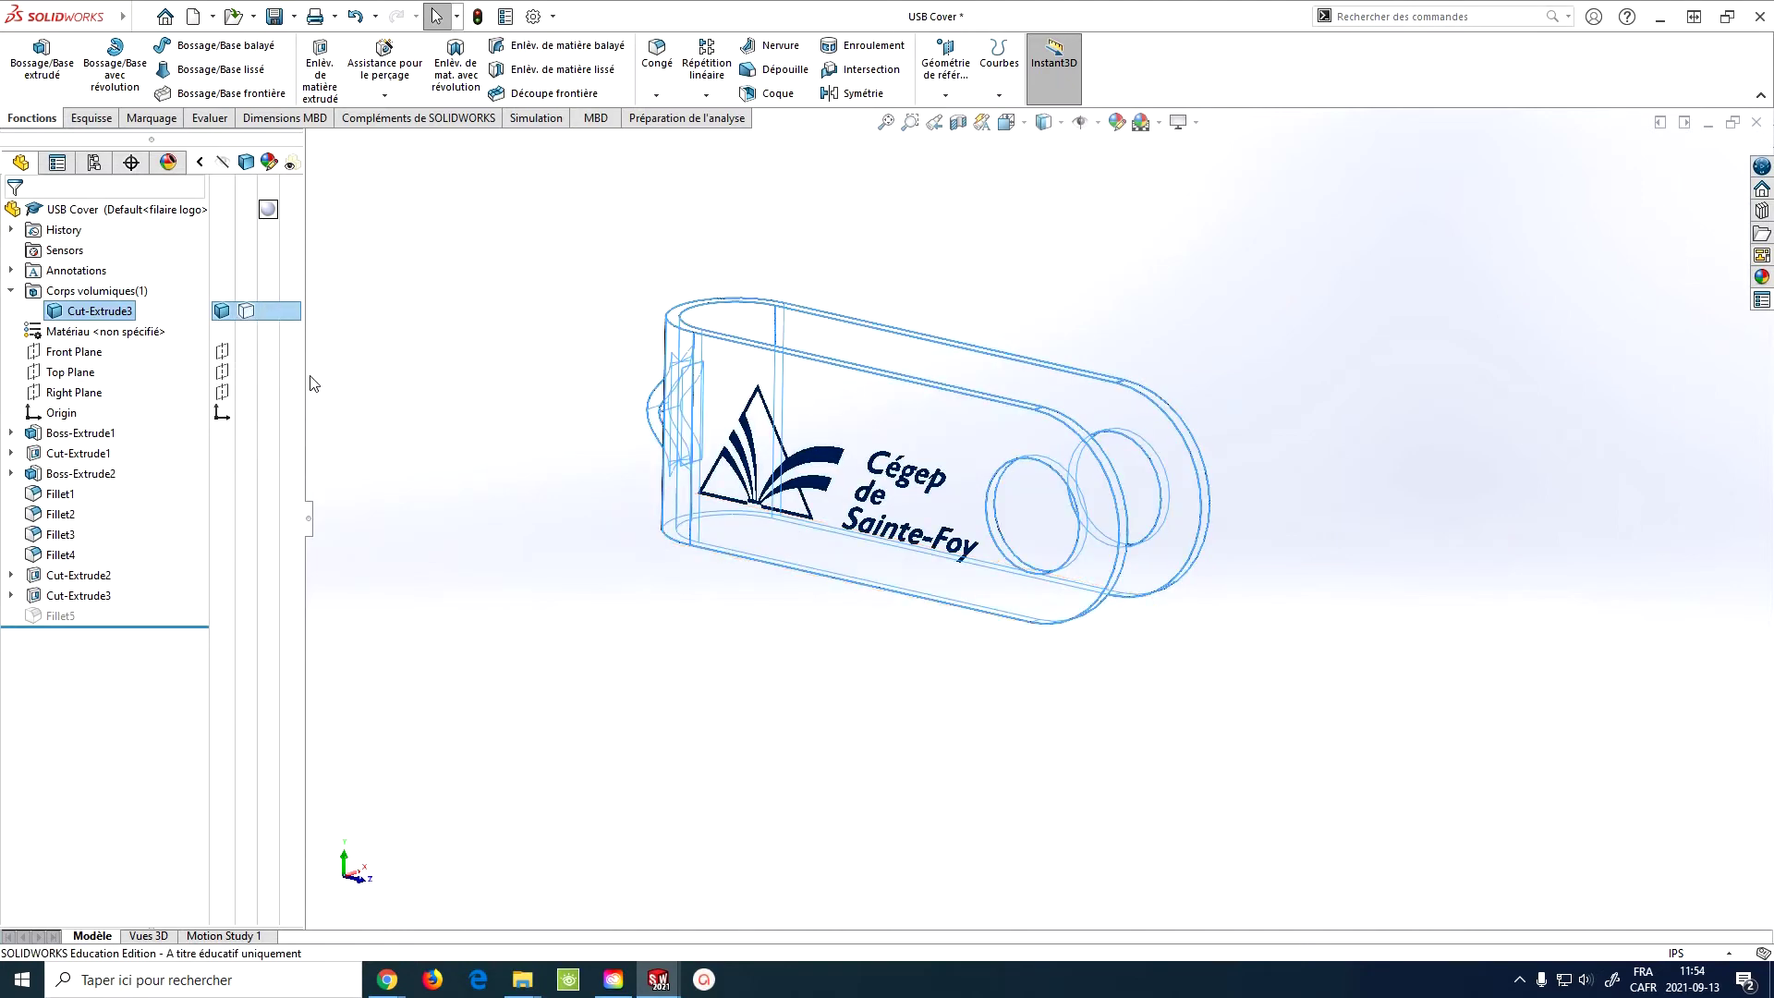
{"action": "left_click", "coordinate": [428, 306]}
{"action": "middle_click_drag", "start_coordinate": [435, 352], "coordinate": [877, 481]}
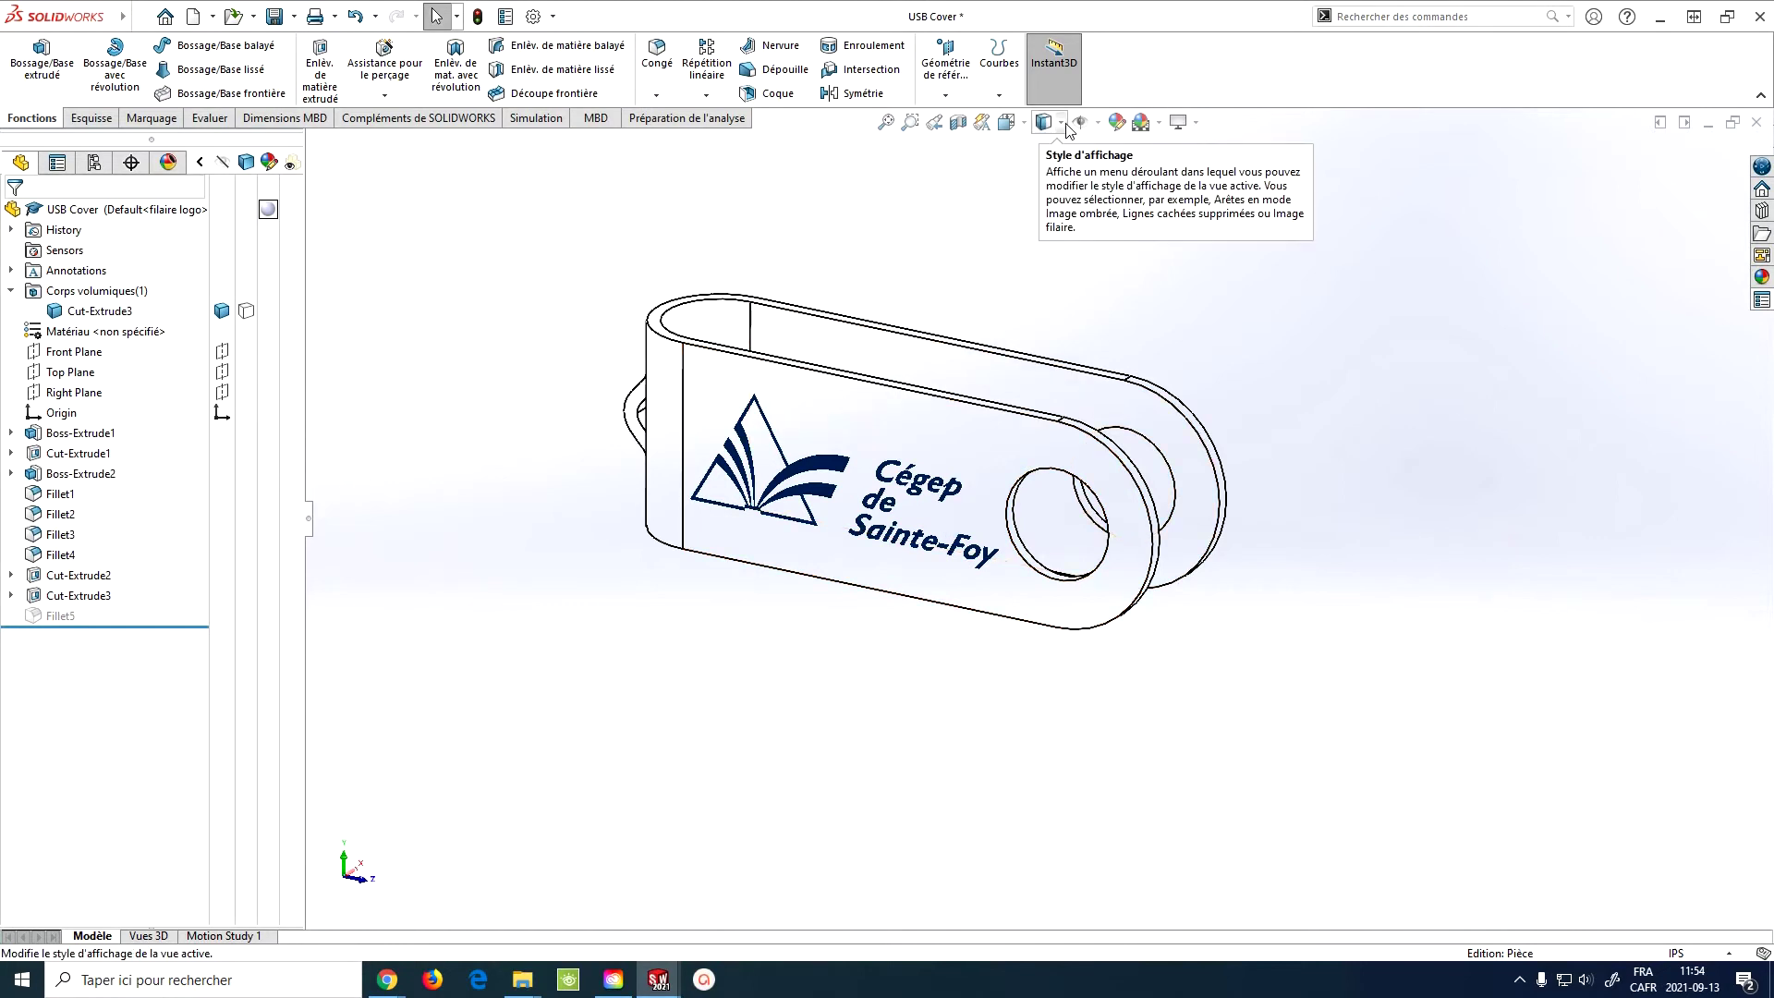
{"action": "left_click", "coordinate": [242, 319]}
{"action": "left_click", "coordinate": [244, 314]}
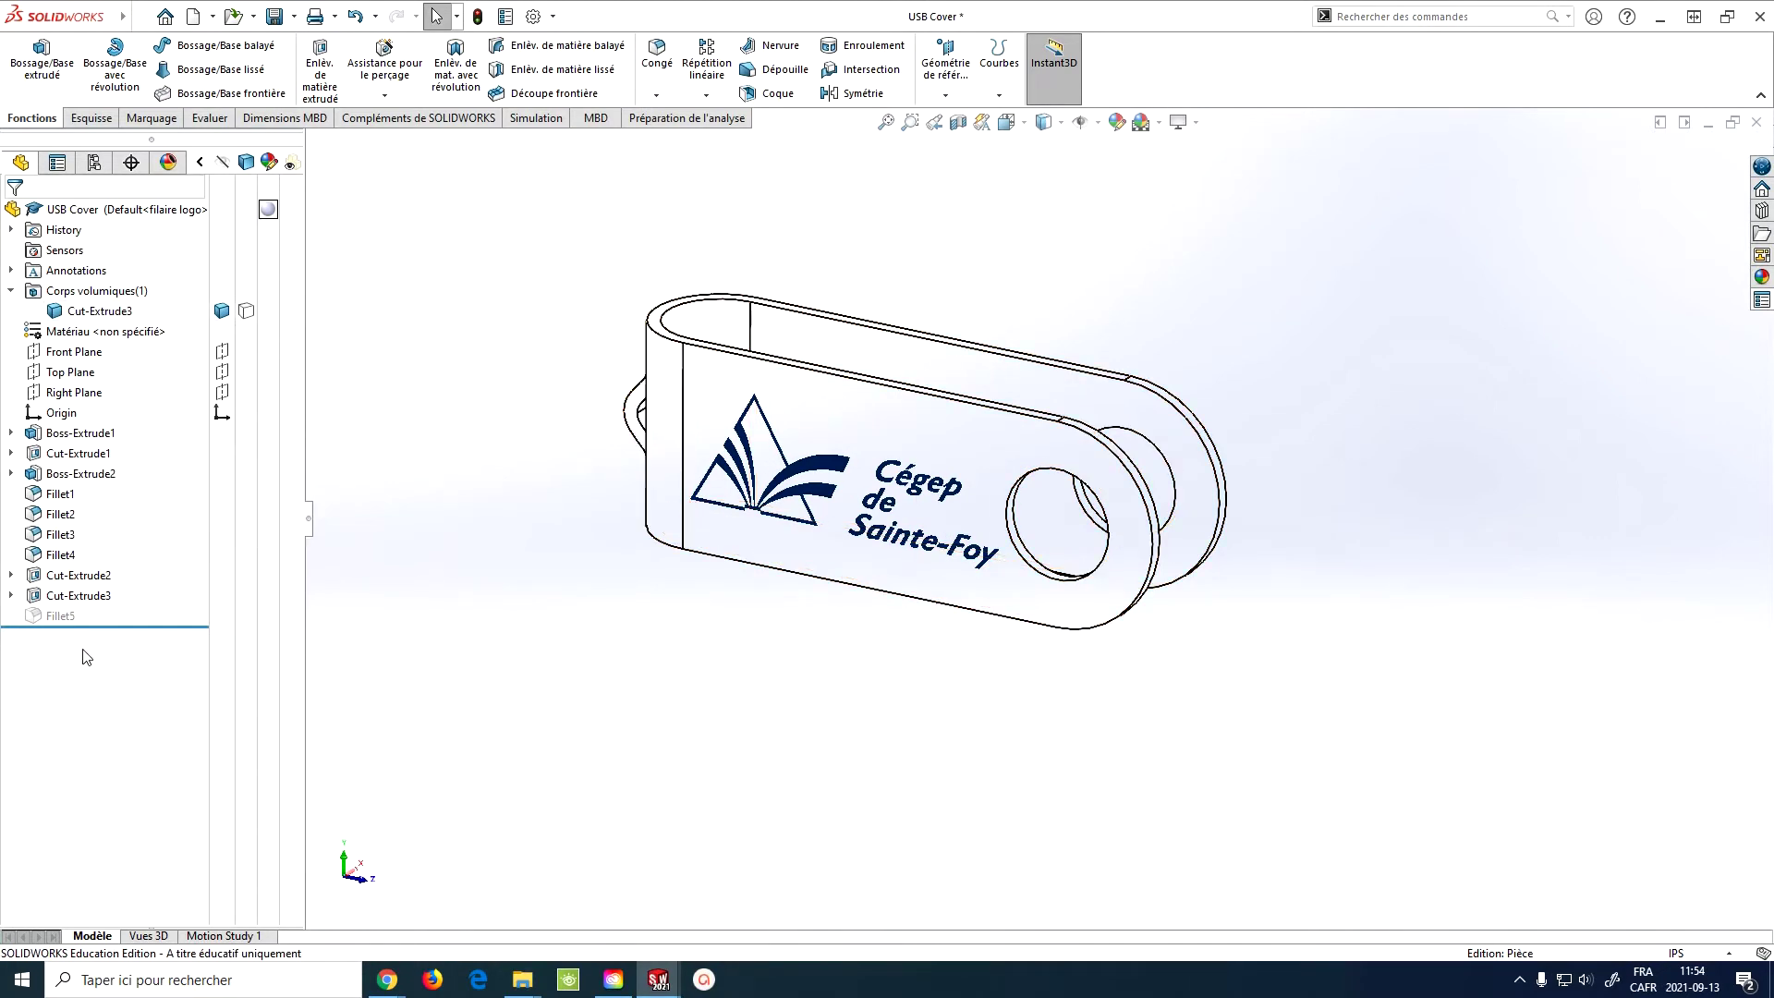
- Activate the <Default>_Display State 1 display state, and save and close the USB Cover part
{"action": "left_click", "coordinate": [94, 163]}
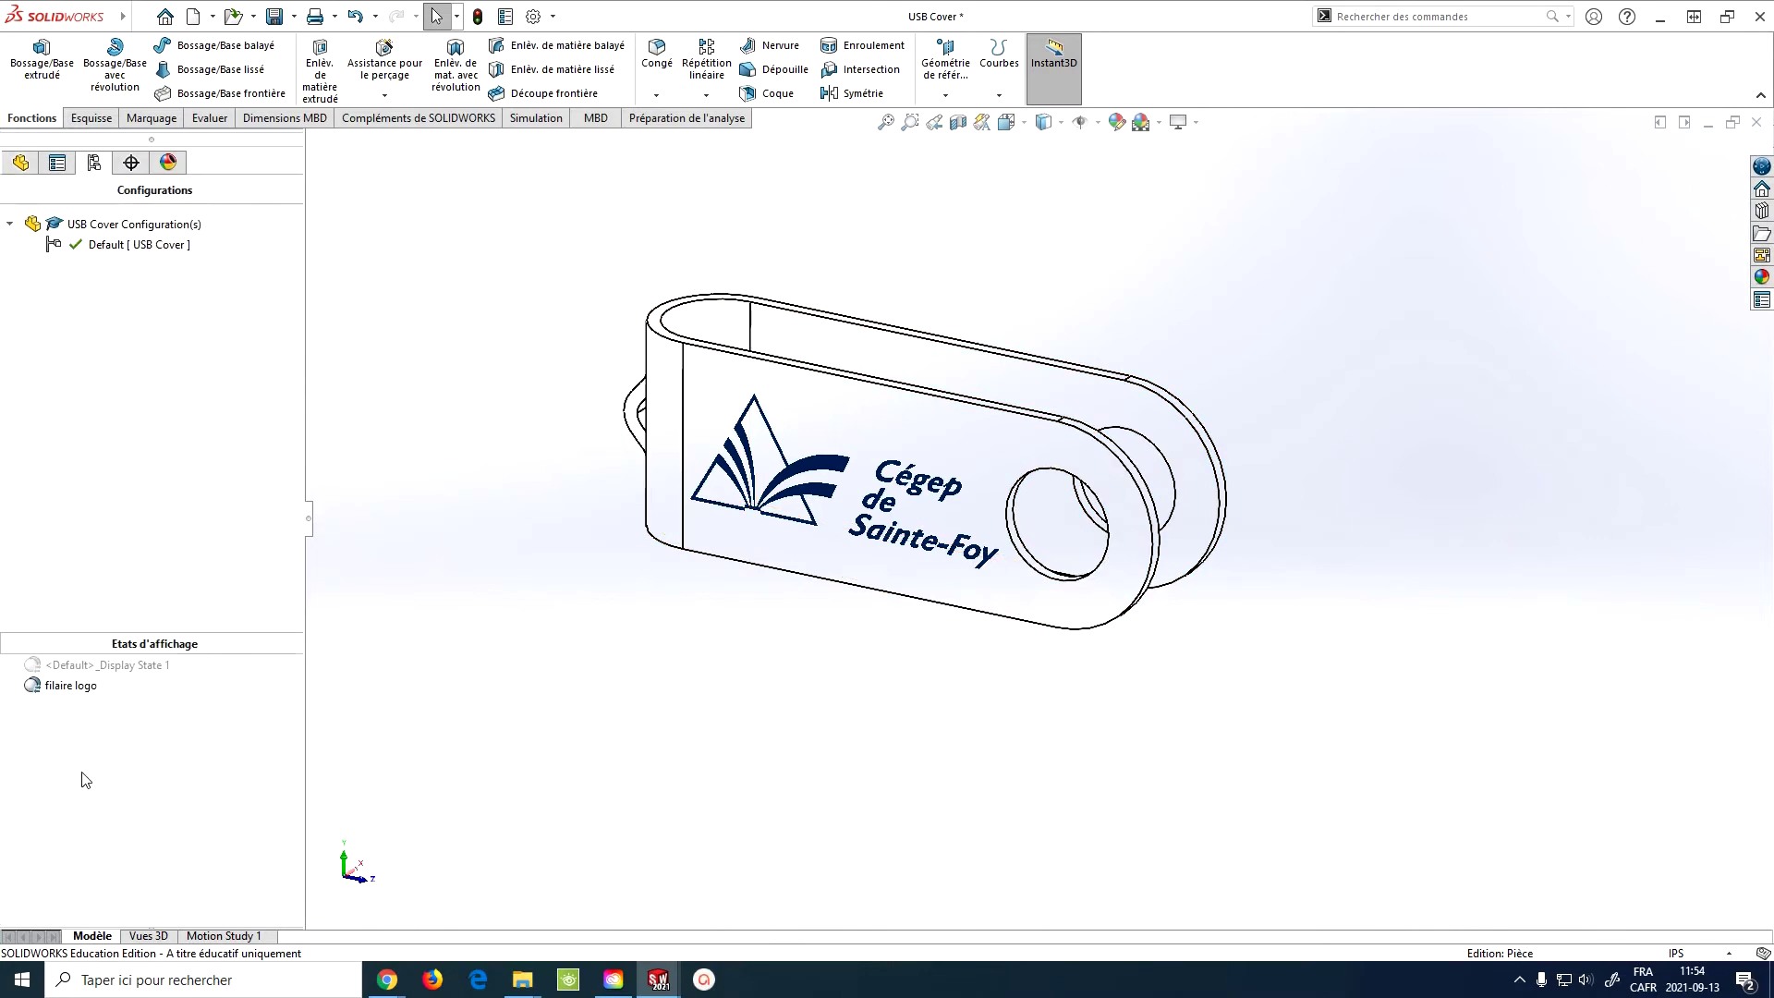
{"action": "double_click", "coordinate": [120, 667]}
{"action": "double_click", "coordinate": [92, 688]}
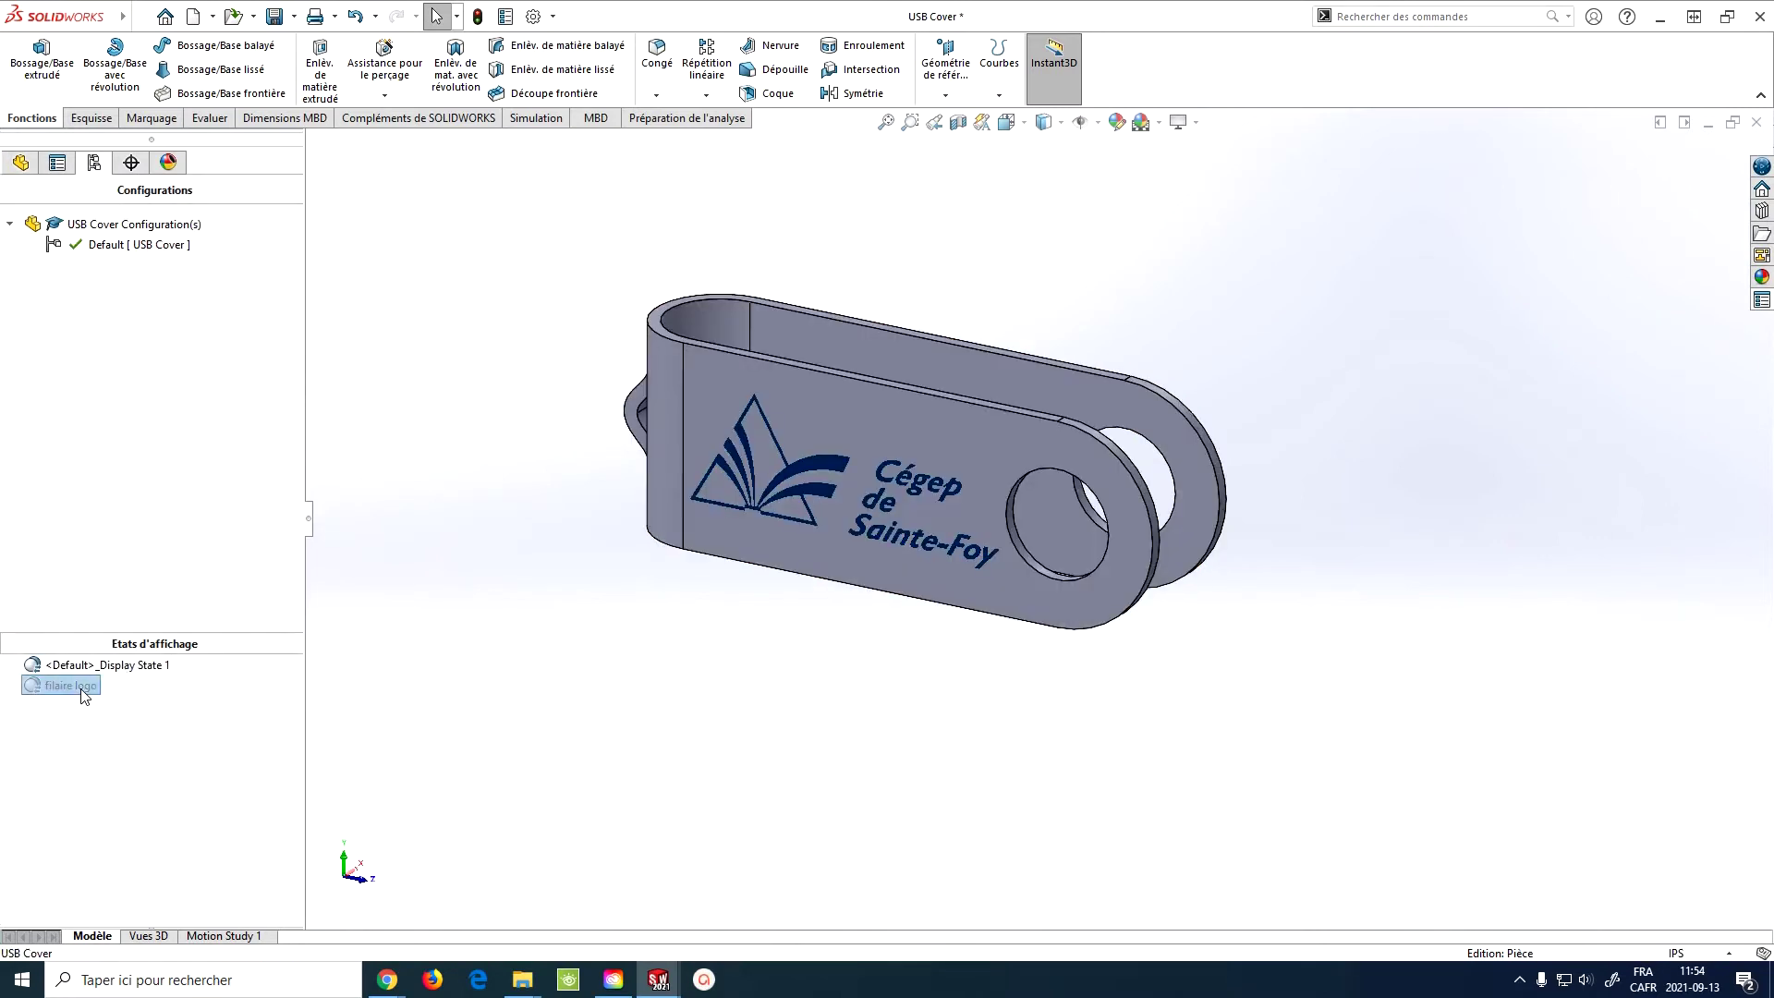
{"action": "left_click", "coordinate": [70, 691]}
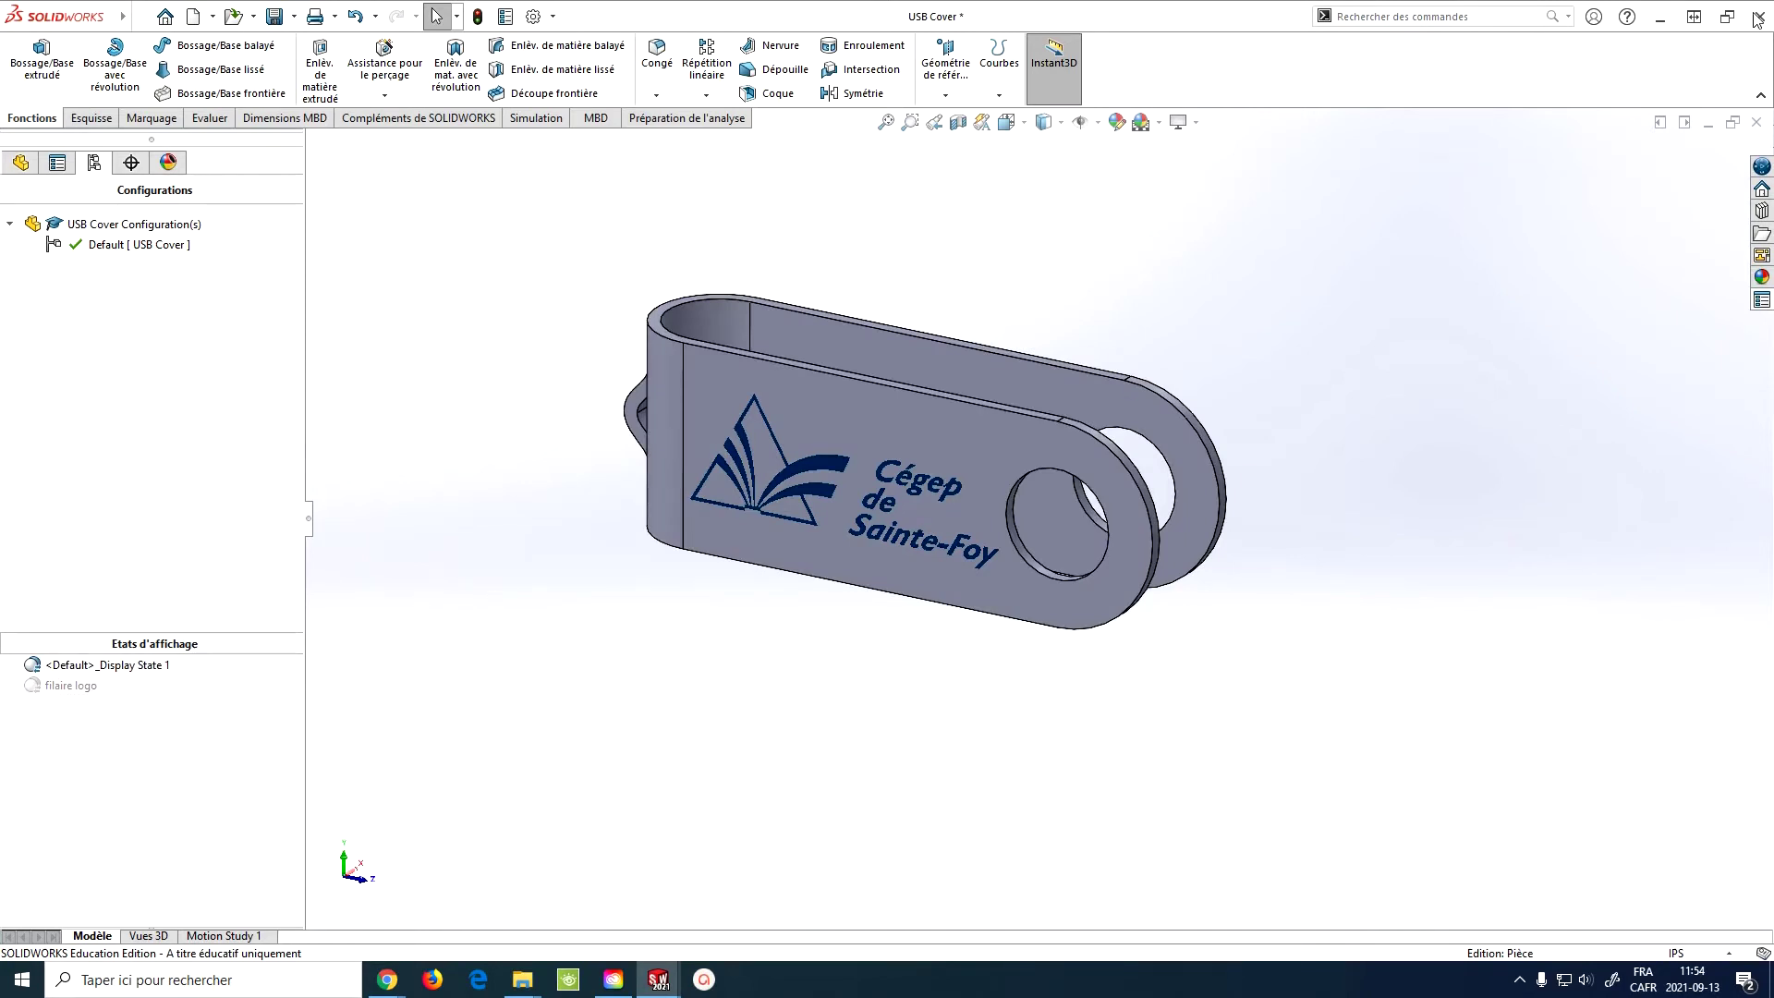
{"action": "left_click", "coordinate": [271, 15]}
{"action": "left_click", "coordinate": [1756, 123]}
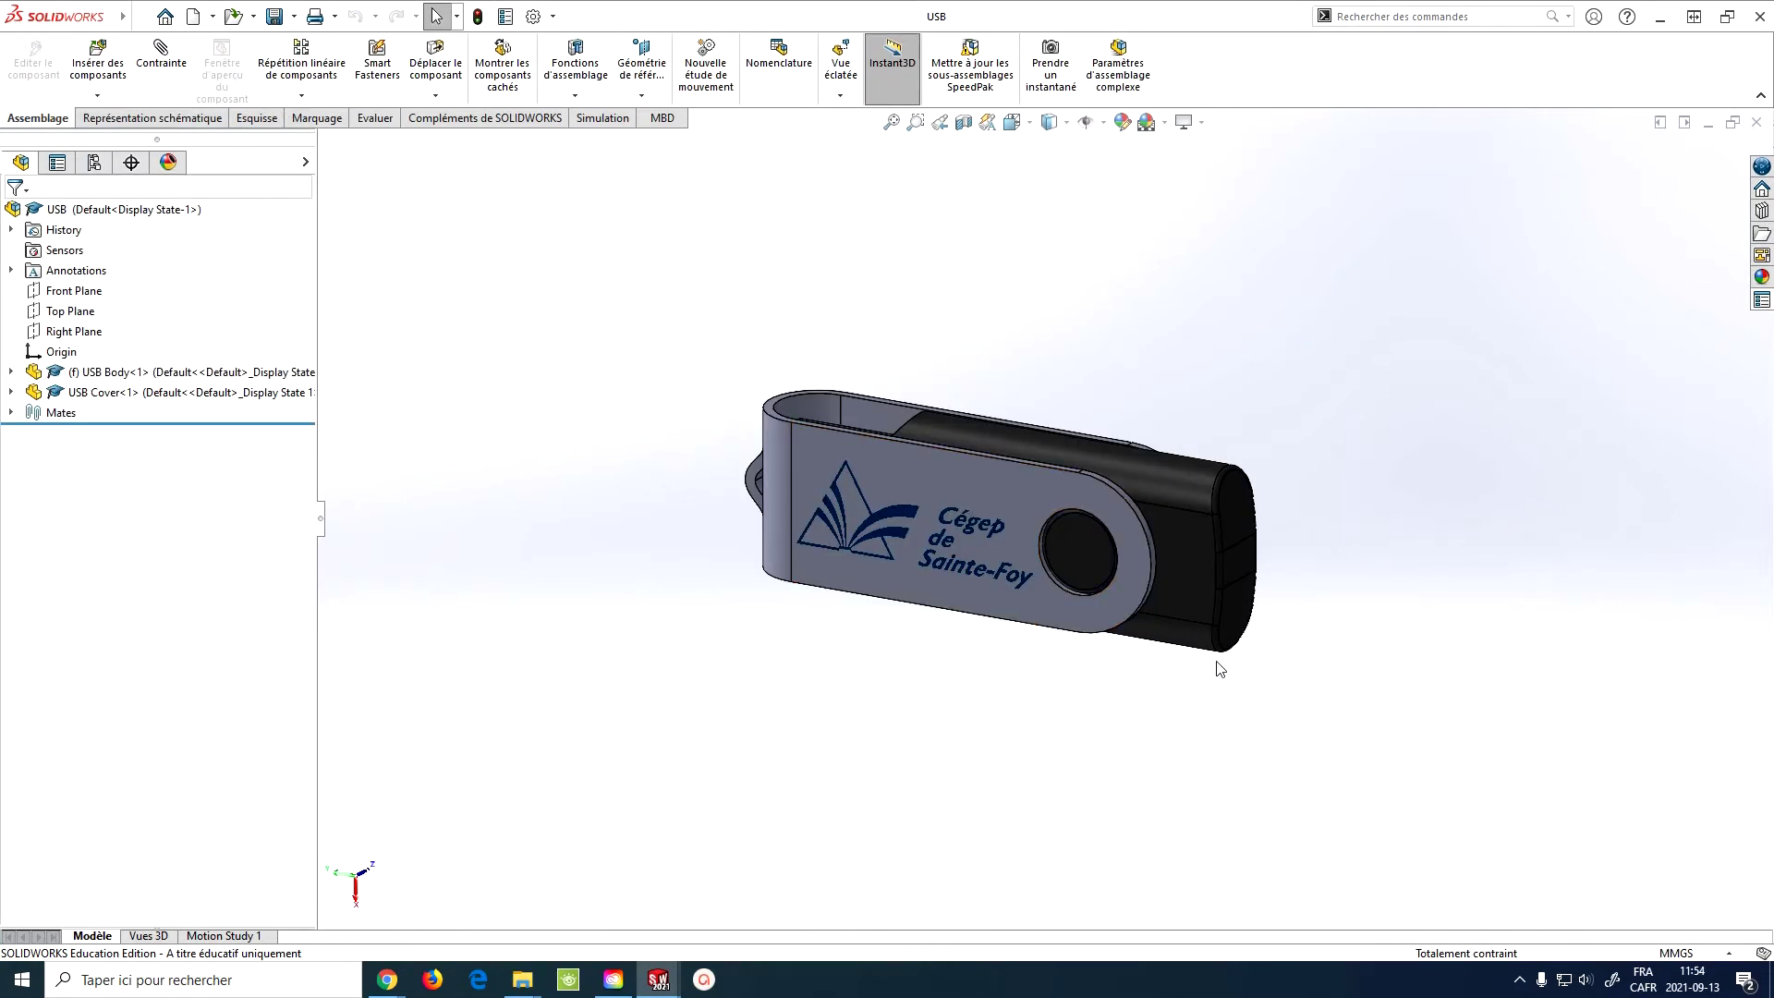
- Try the Hidden Lines Removed display style on the whole USB assembly and restore Shaded With Edges
{"action": "scroll", "coordinate": [1108, 614], "scroll_direction": "down", "scroll_amount": 2}
{"action": "left_click", "coordinate": [1066, 122]}
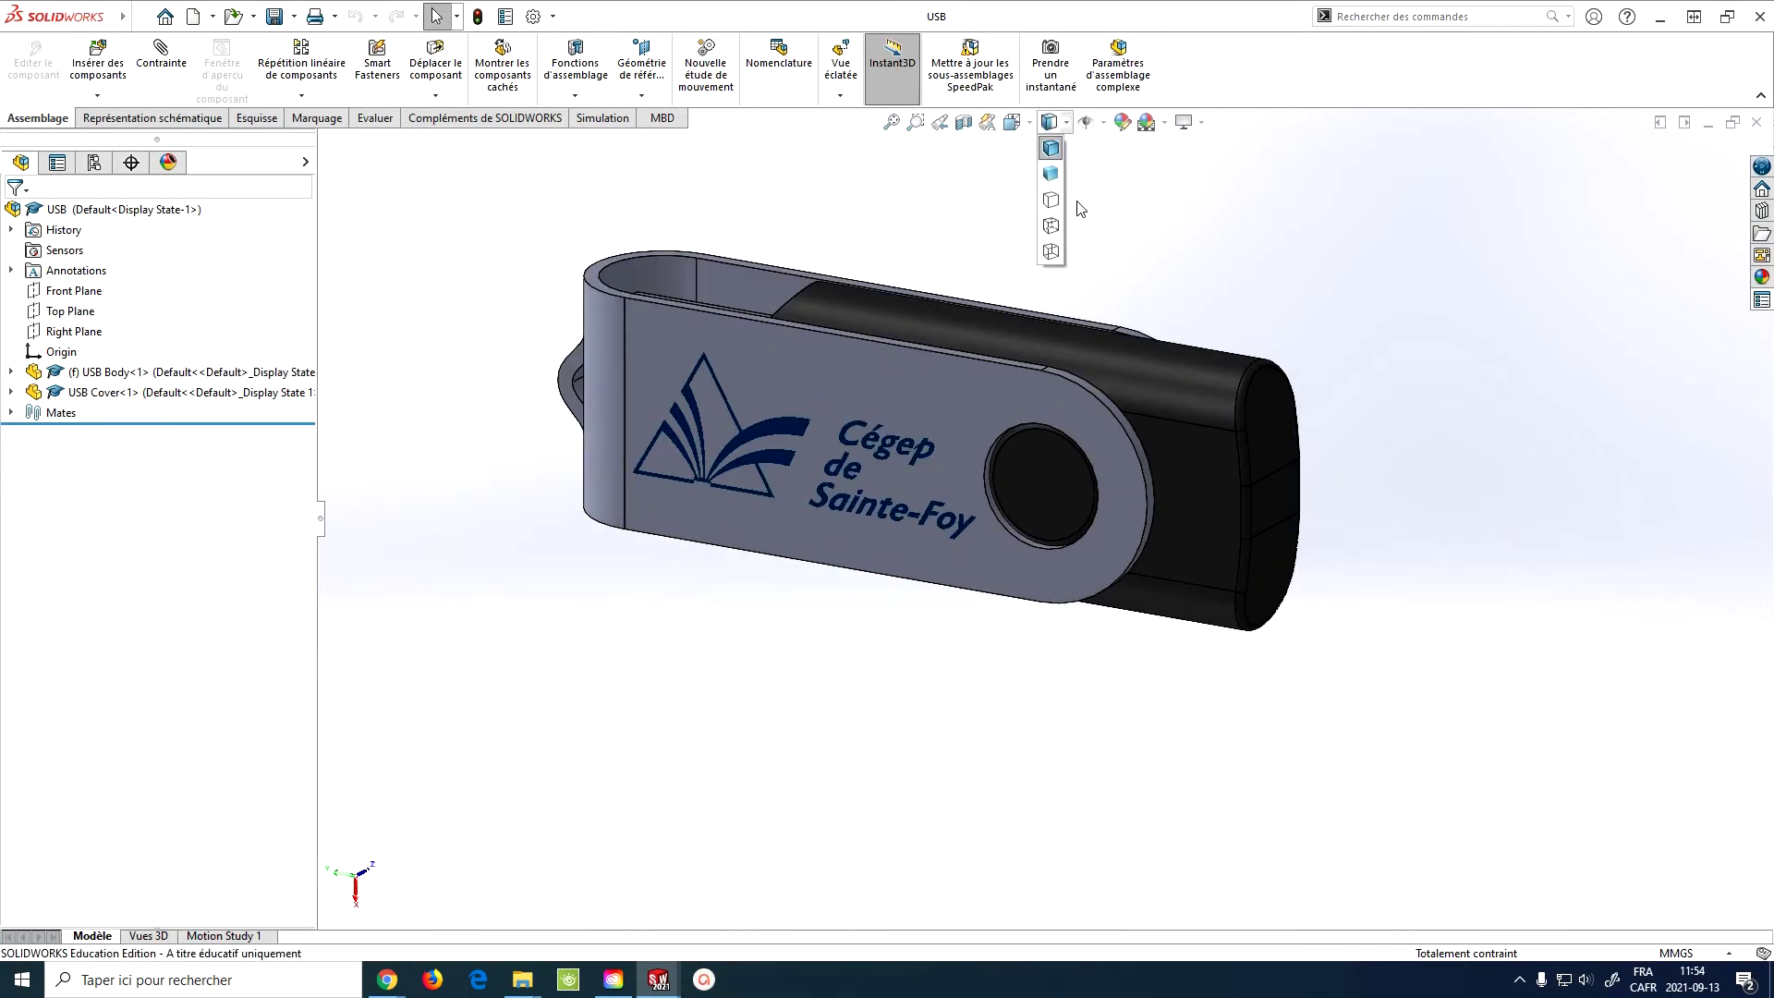
{"action": "left_click", "coordinate": [1051, 211]}
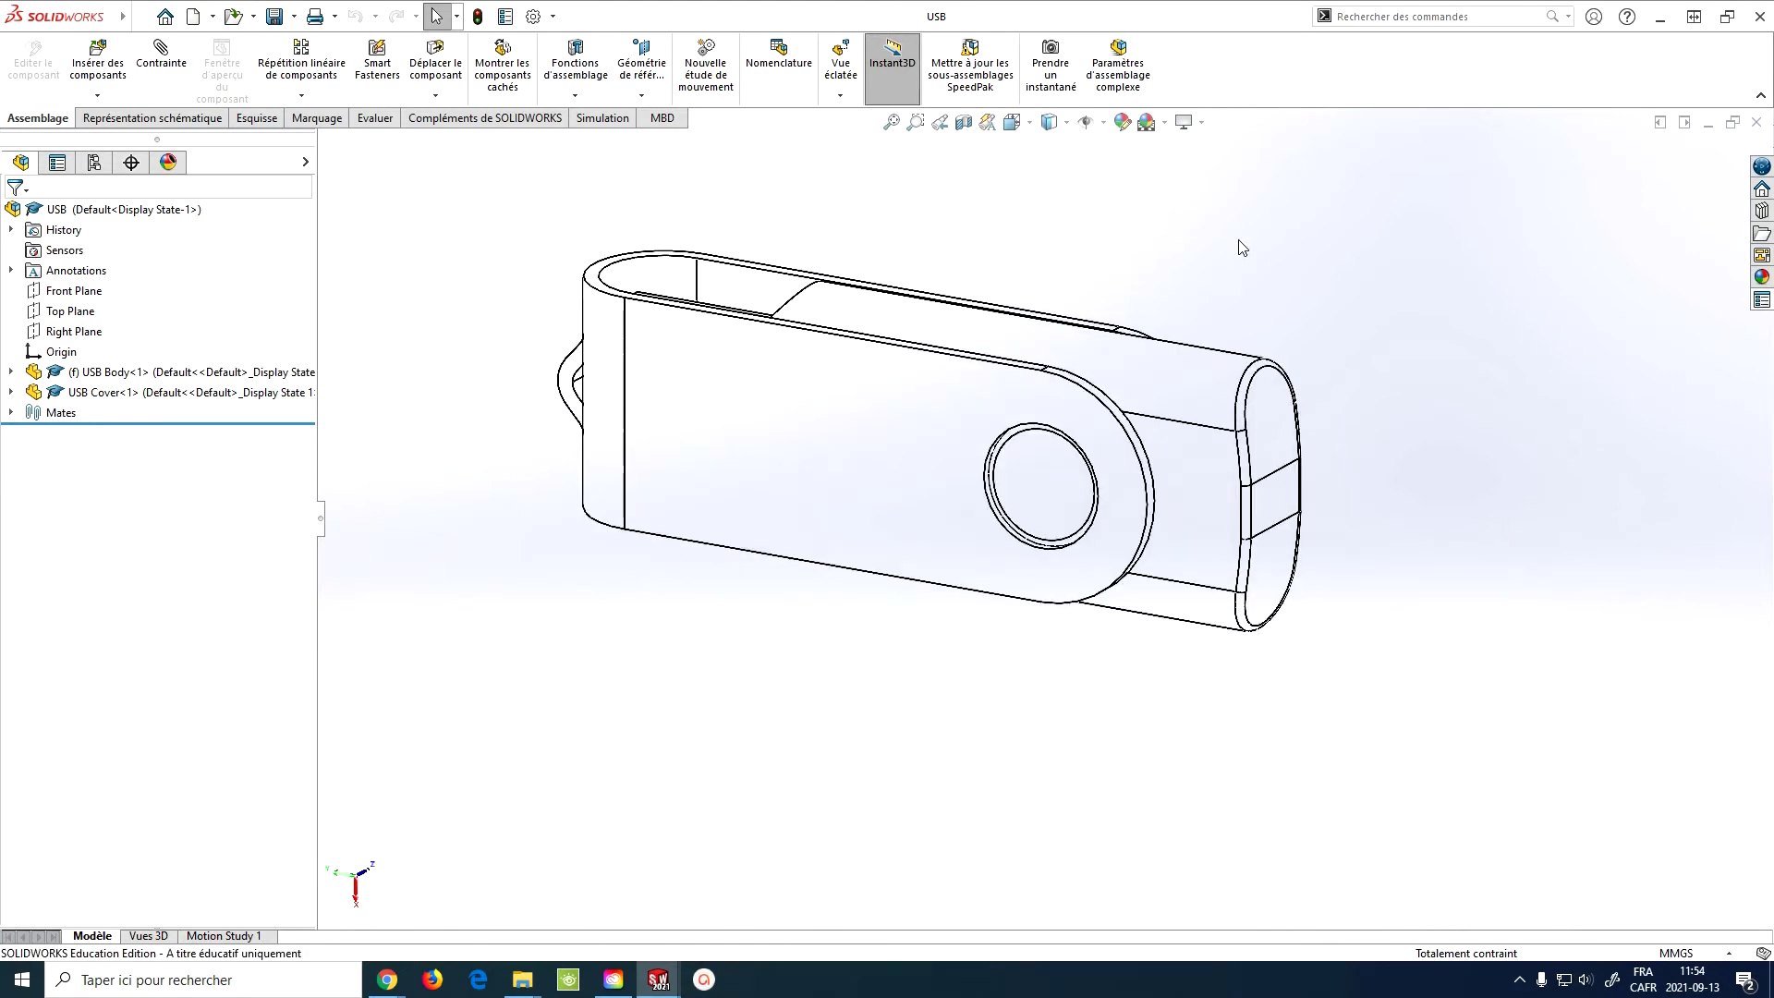
{"action": "left_click", "coordinate": [1066, 122]}
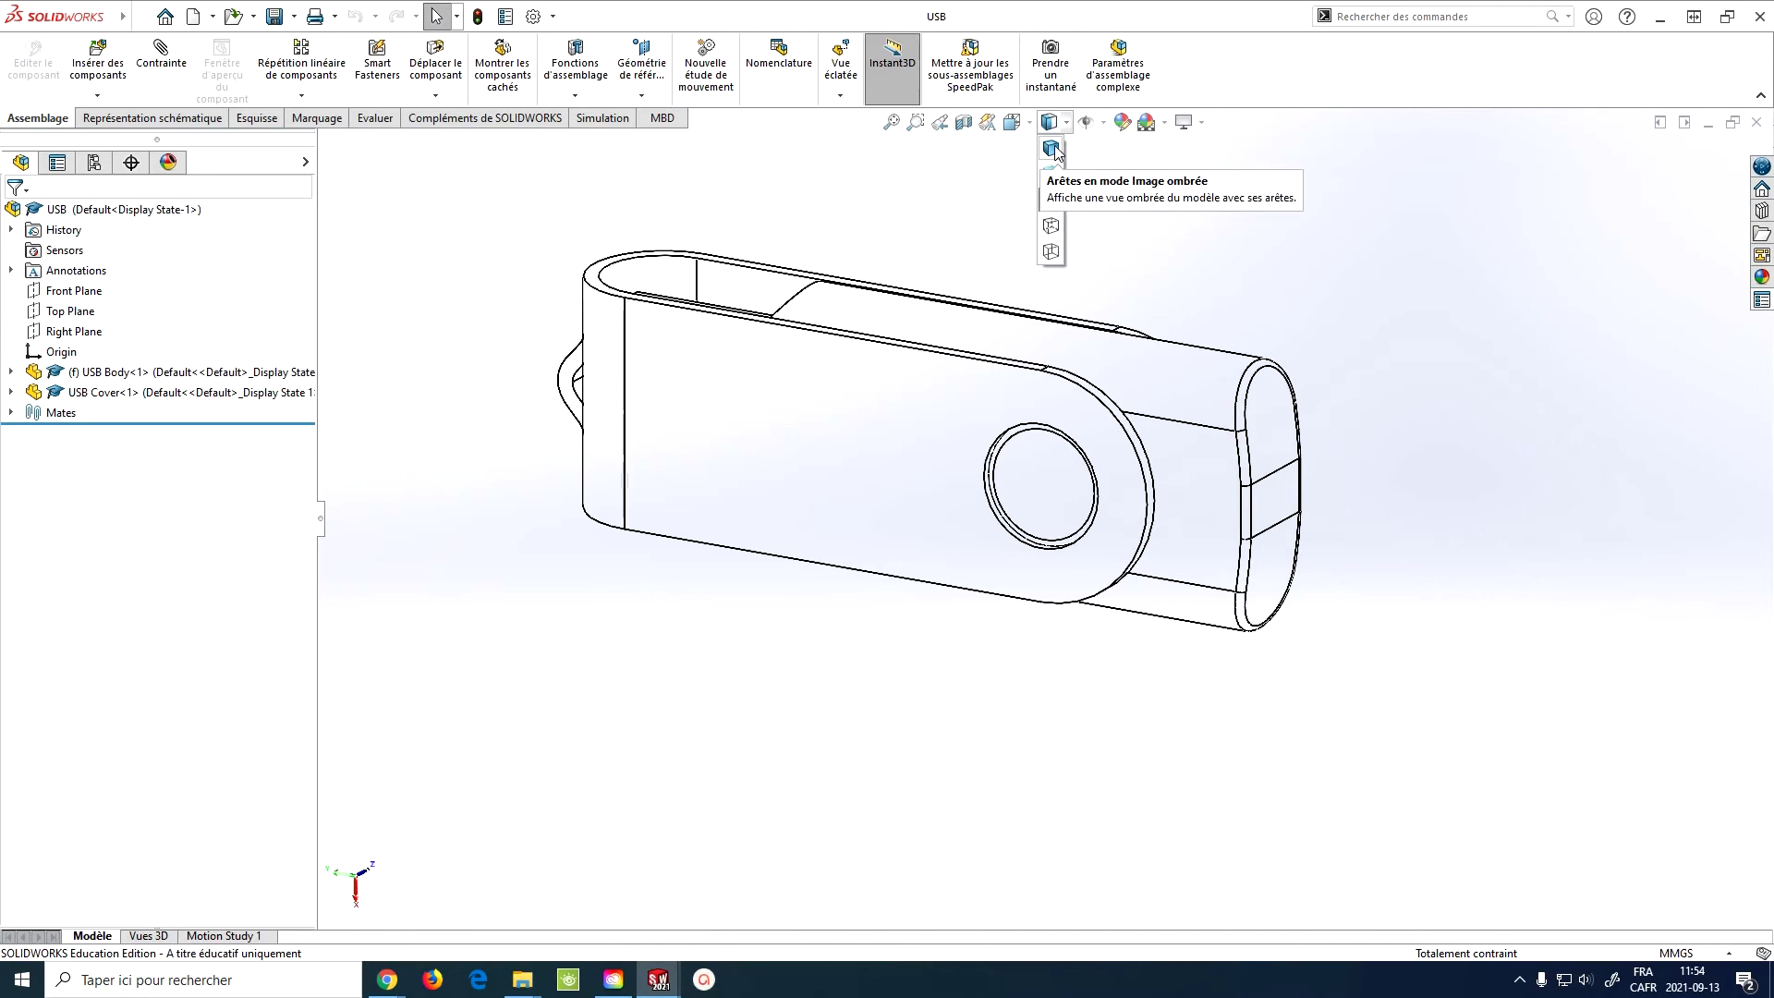
{"action": "left_click", "coordinate": [1053, 149]}
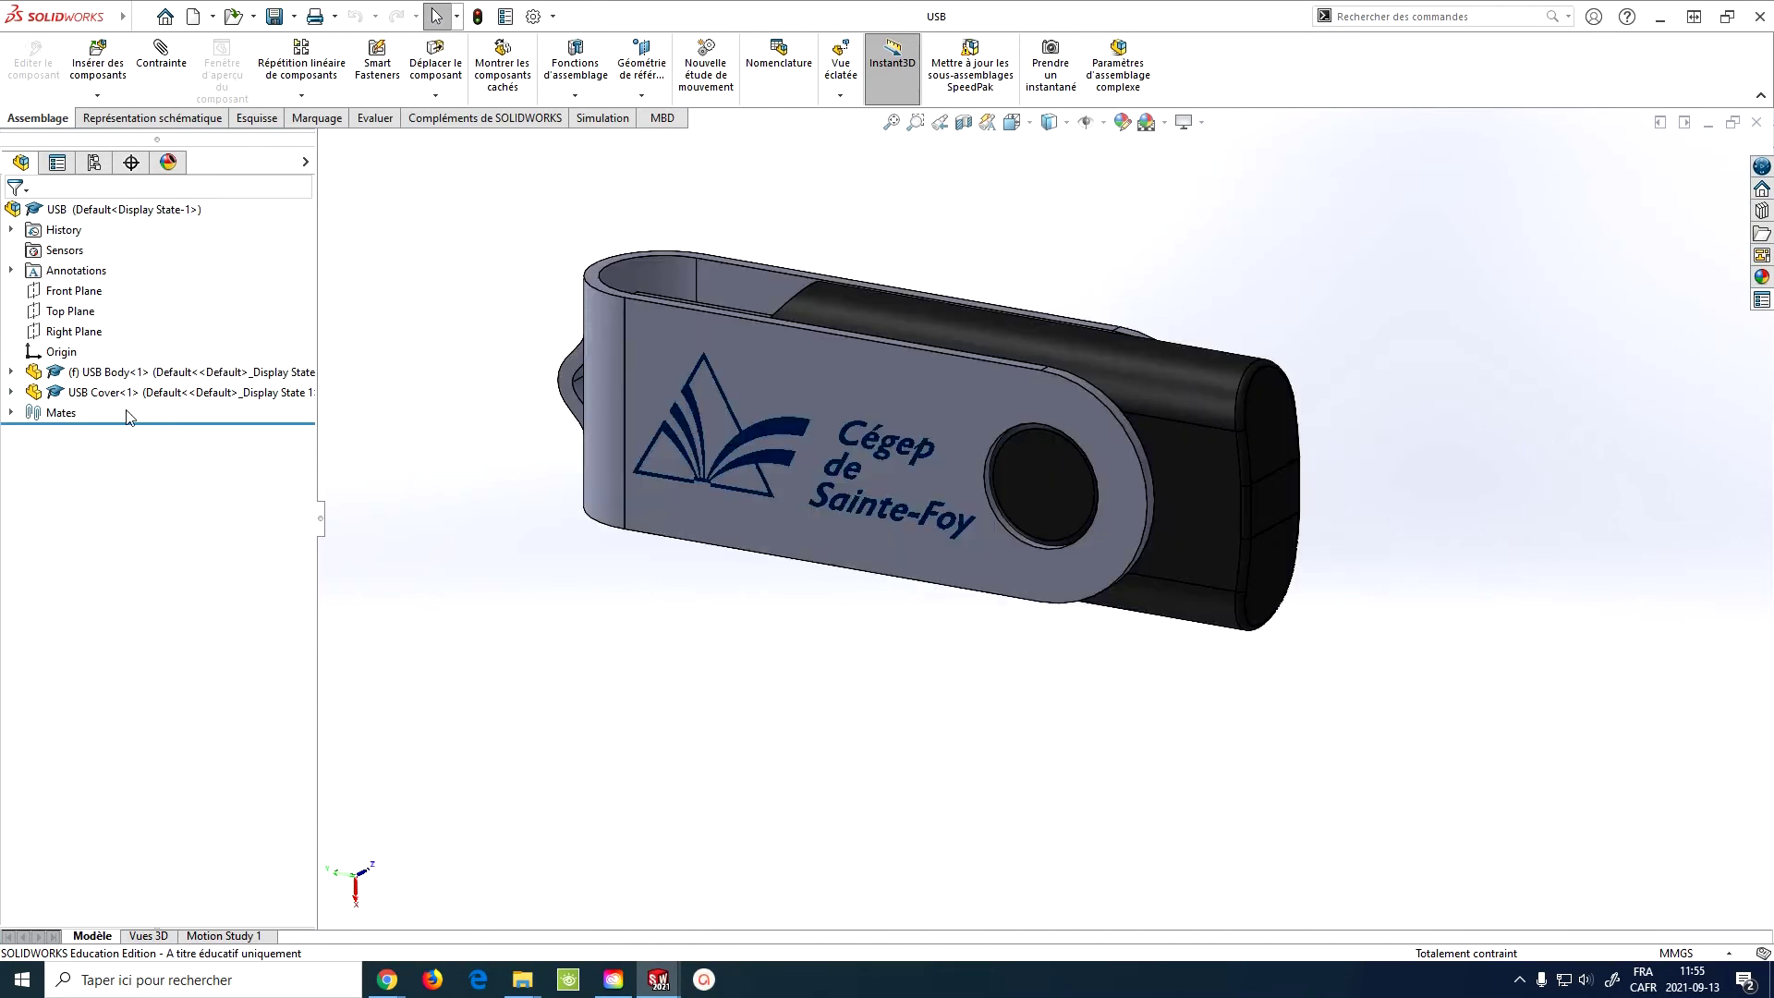
- Add a new display state to the USB assembly and name it "filaire logo assy"
{"action": "left_click", "coordinate": [94, 162]}
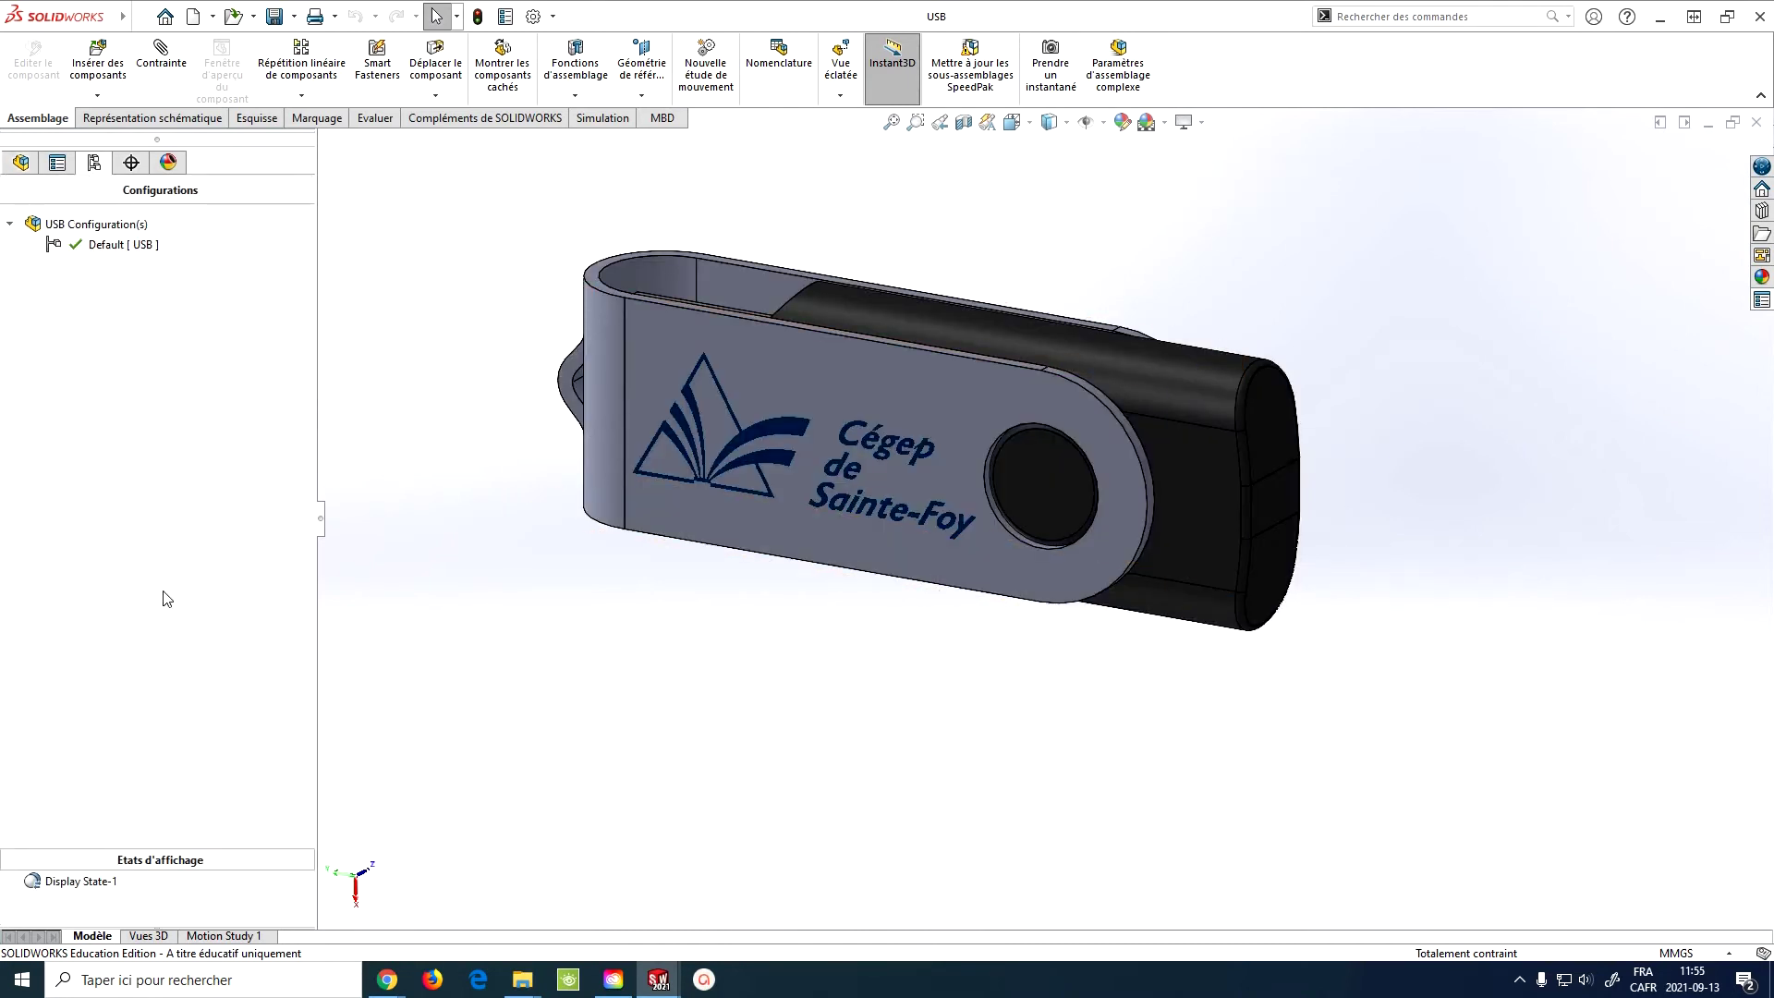
{"action": "left_click_drag", "start_coordinate": [231, 866], "coordinate": [237, 641]}
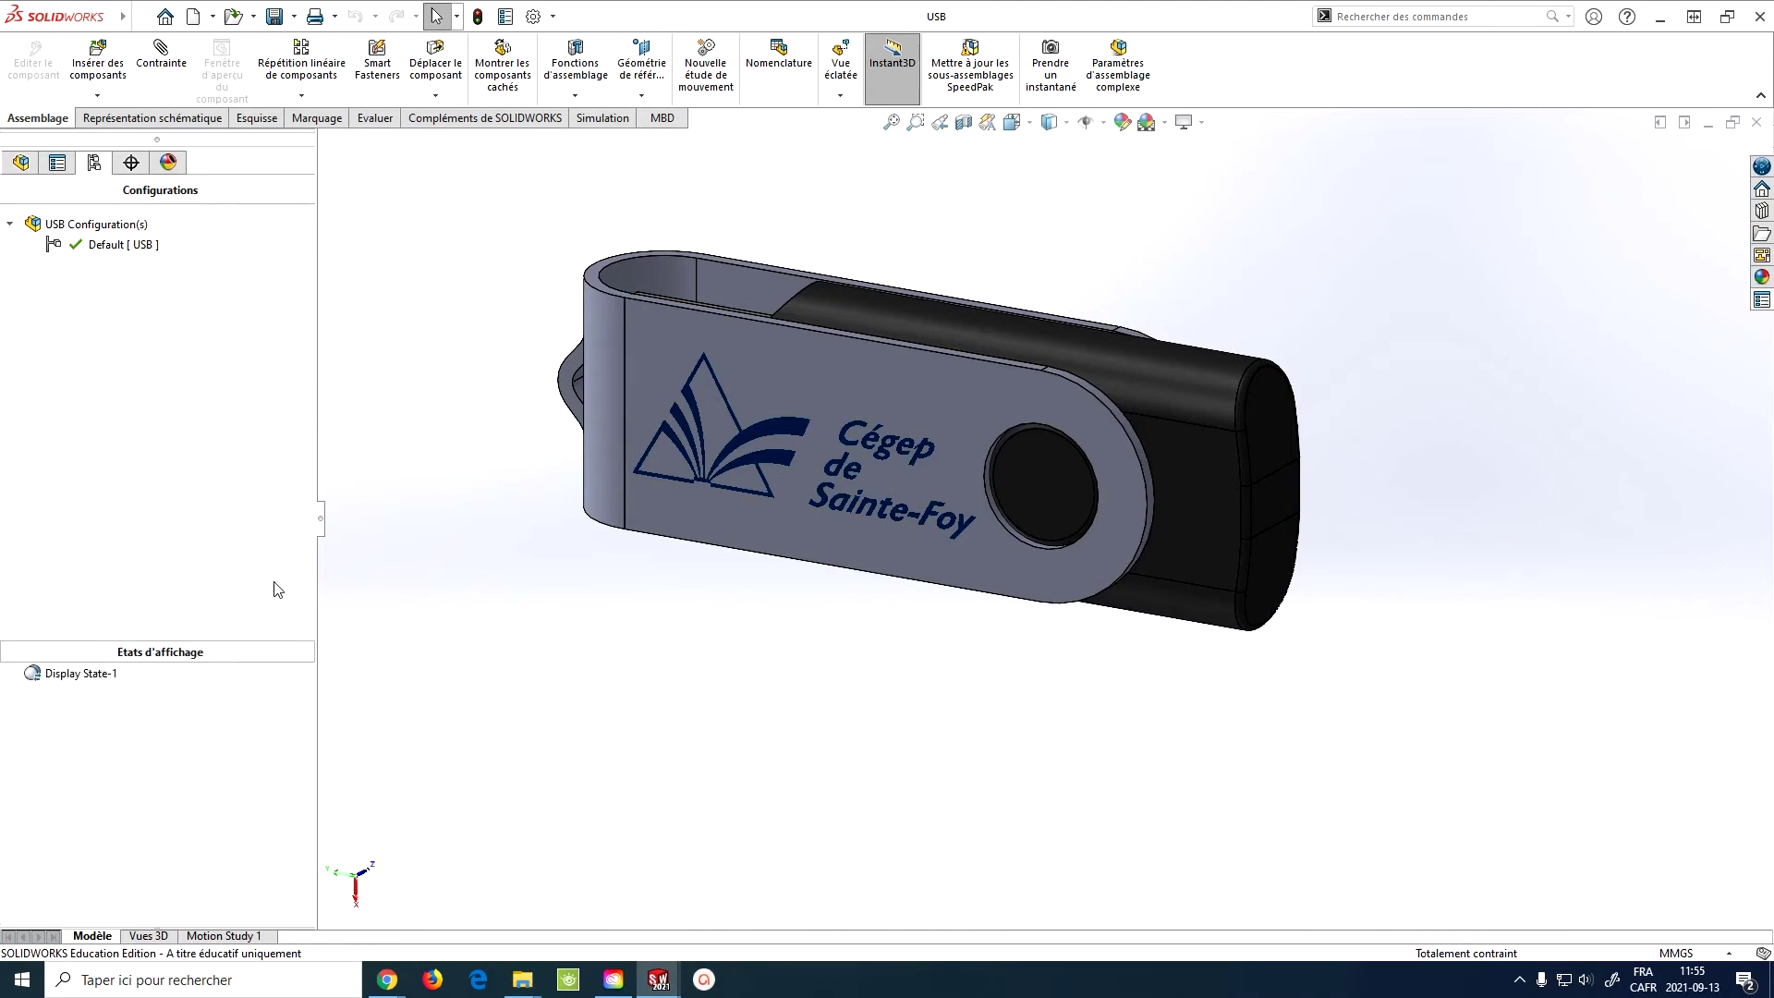
{"action": "right_click", "coordinate": [95, 682]}
{"action": "left_click", "coordinate": [134, 715]}
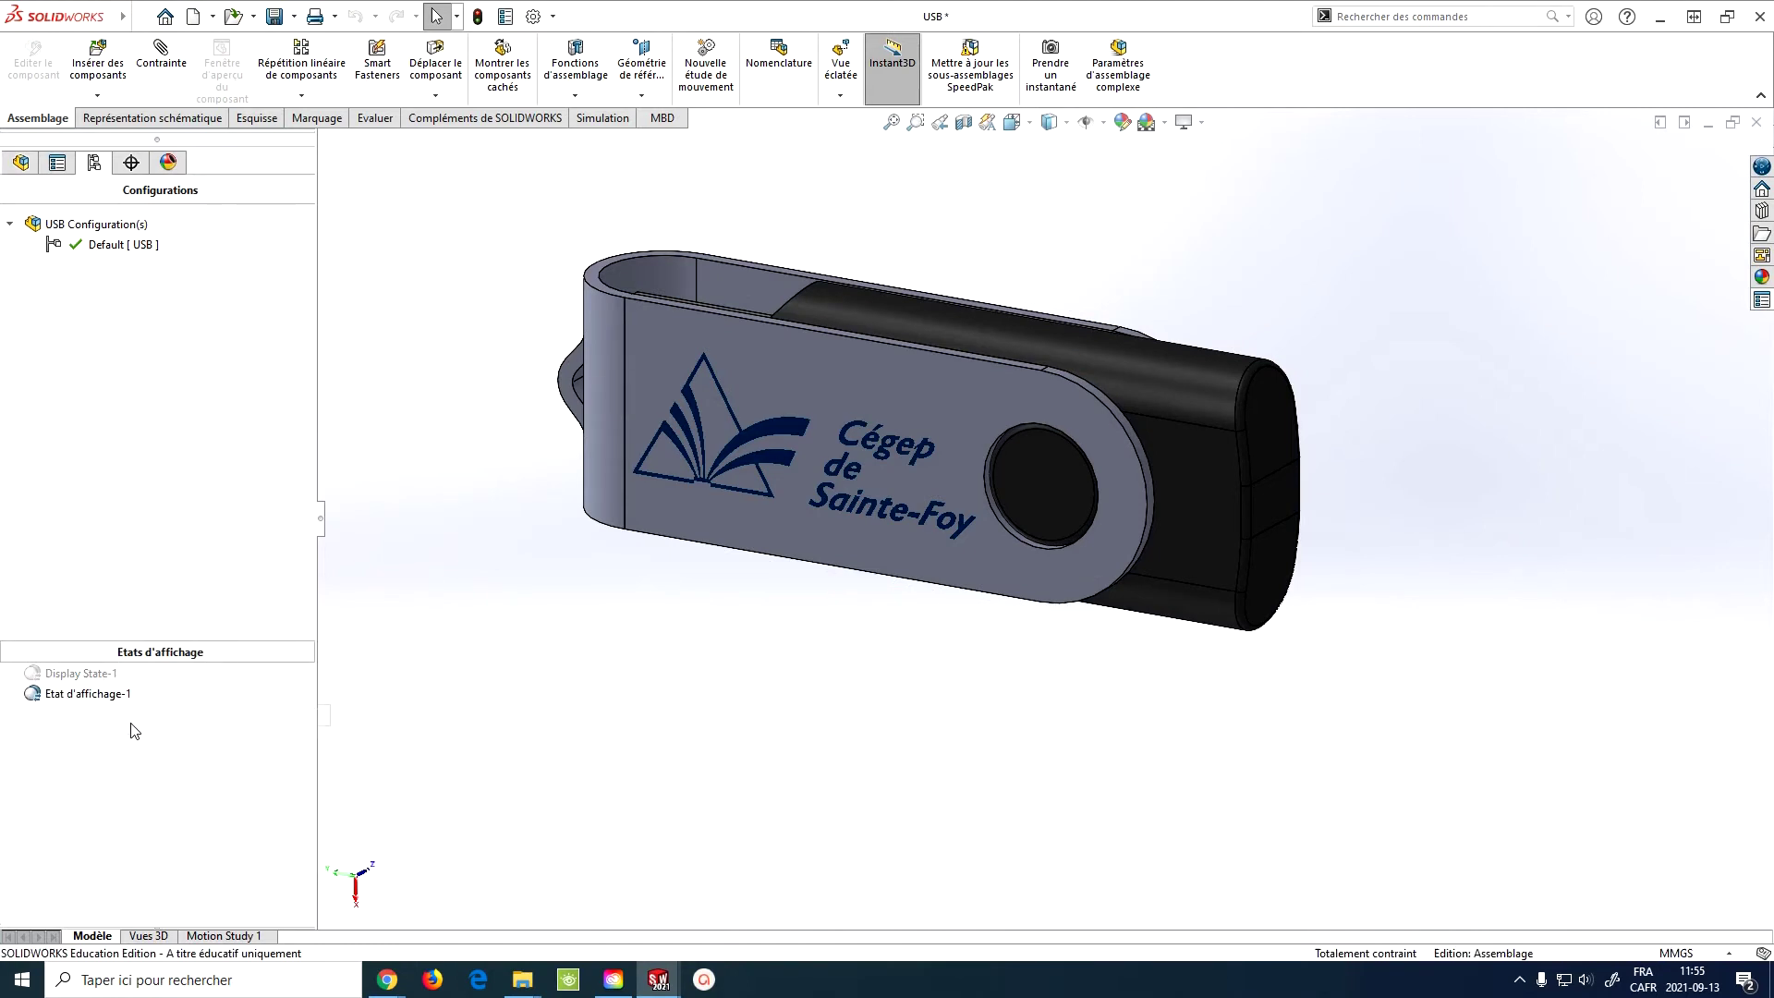
{"action": "left_click", "coordinate": [82, 695]}
{"action": "type", "text": "li"}
{"action": "key", "text": "BackSpace"}
{"action": "key", "text": "Return"}
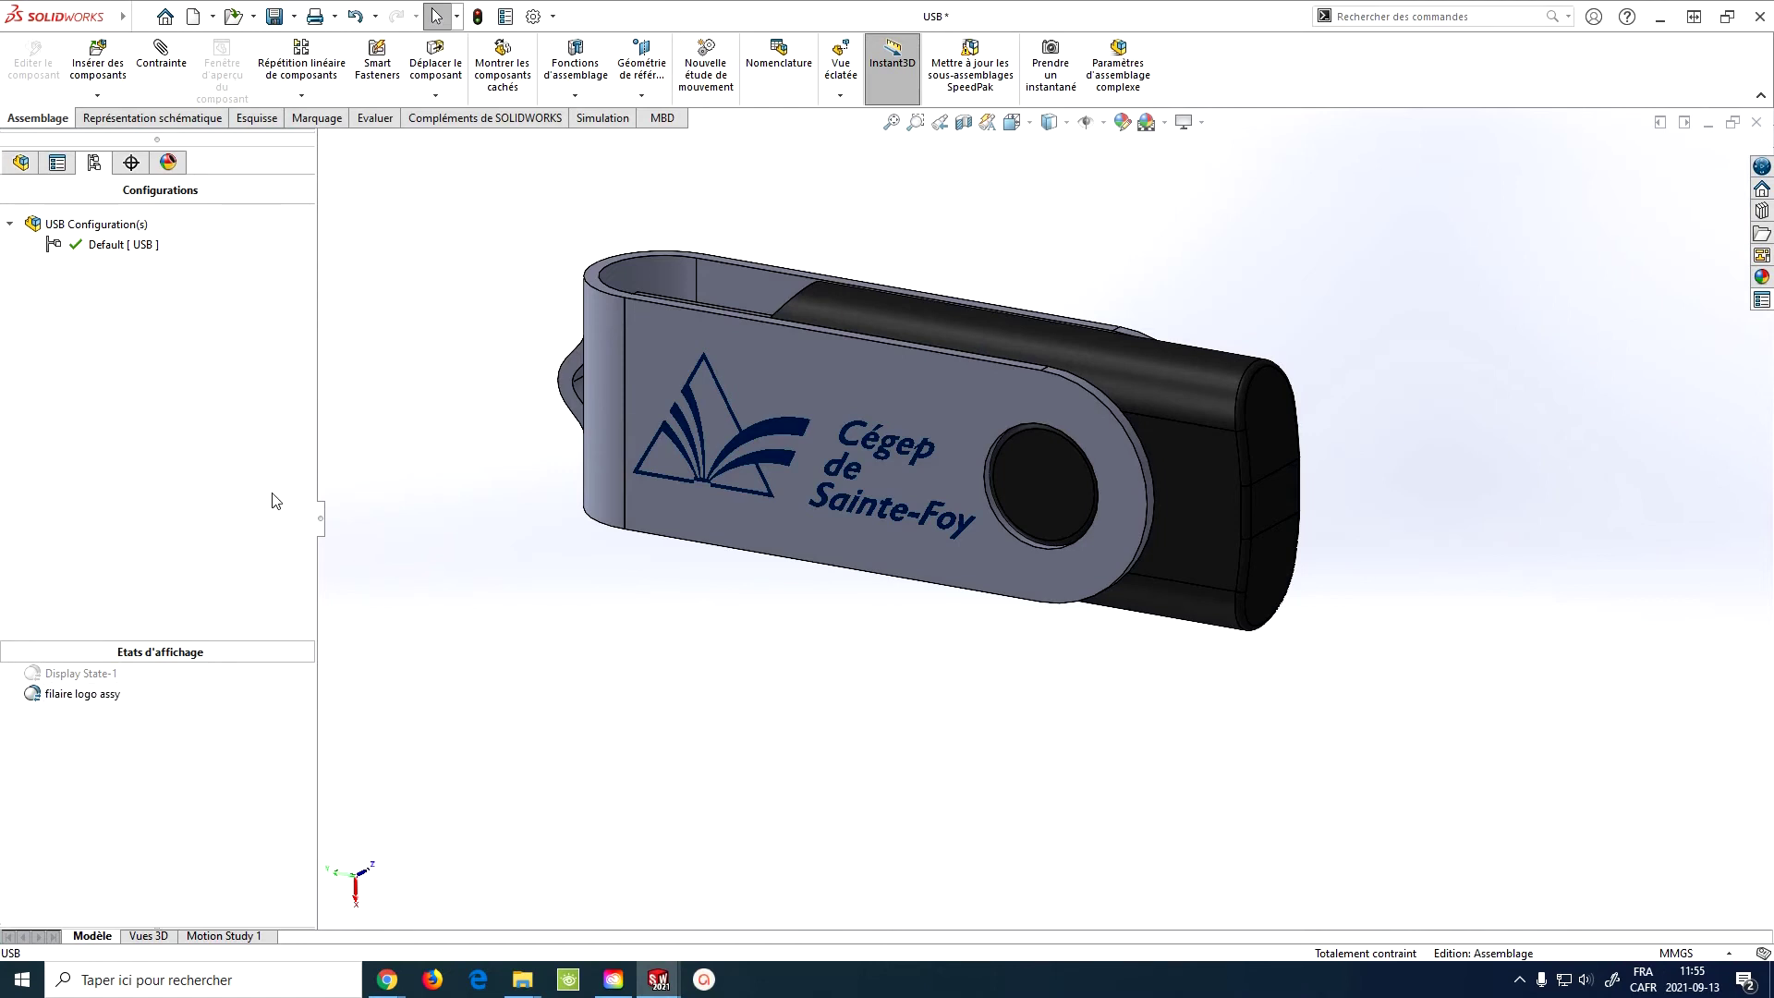
- Set the display mode of the USB Cover and USB Body components to Hidden Lines Removed in the filaire logo assy state
{"action": "left_click", "coordinate": [22, 164]}
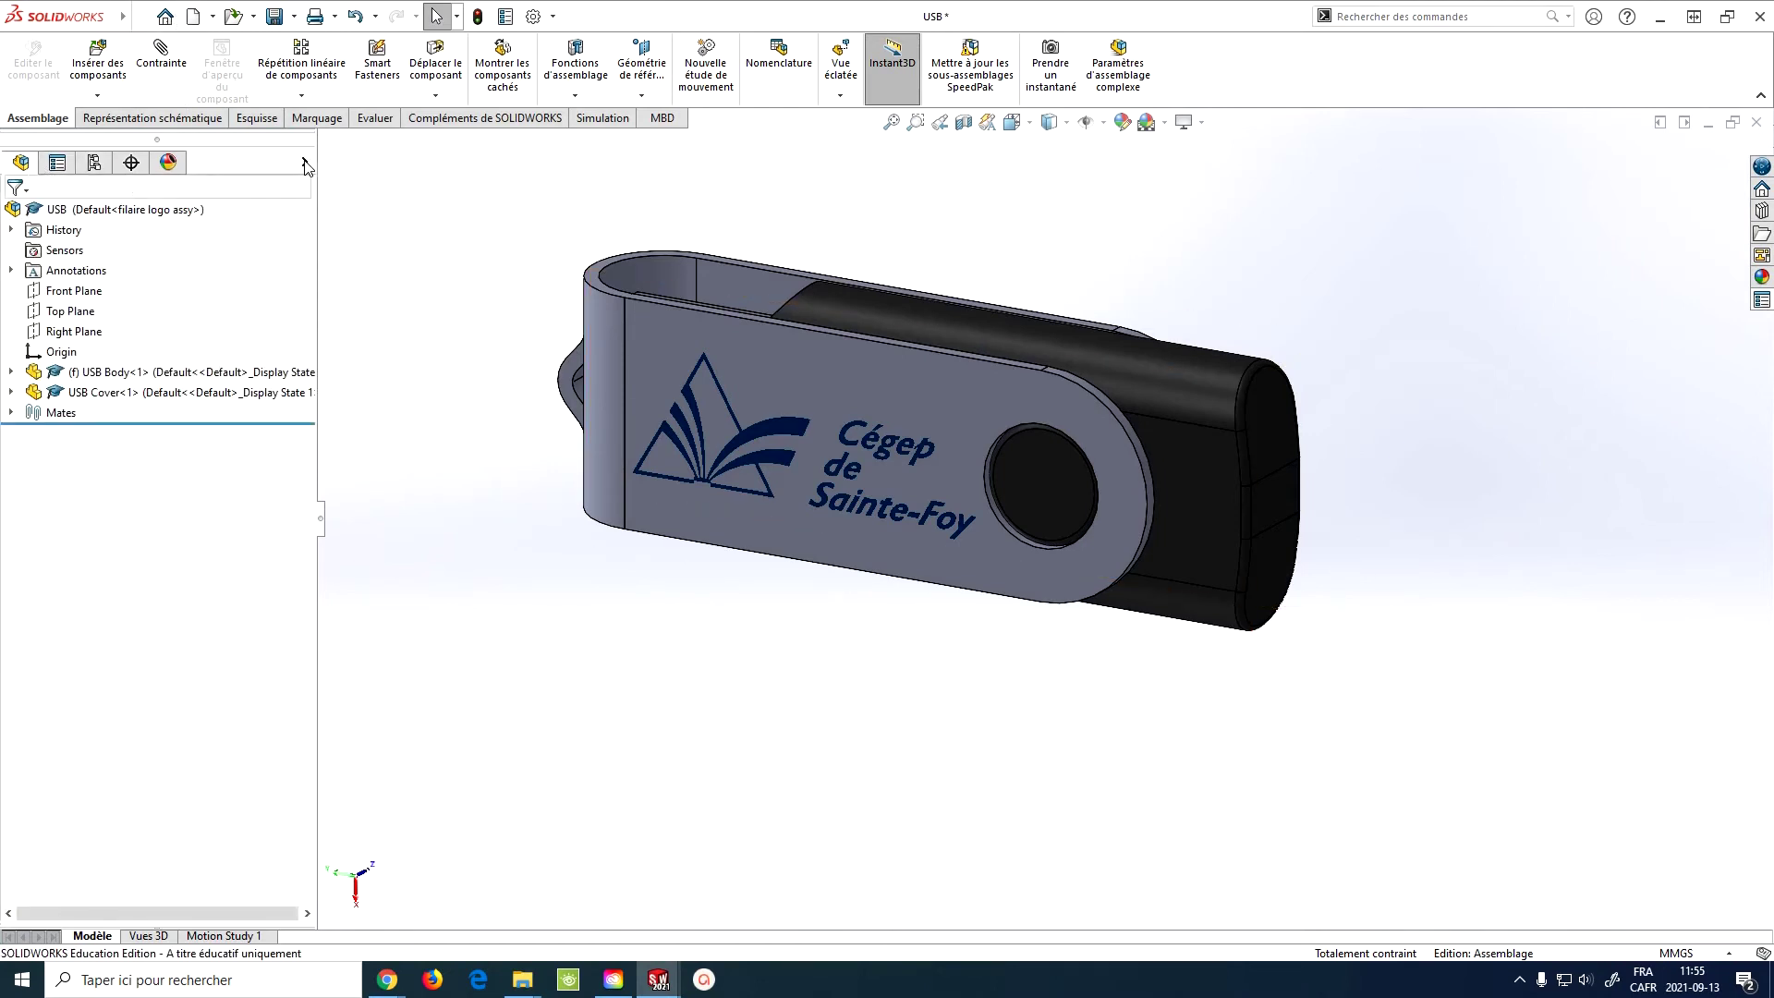
{"action": "left_click", "coordinate": [305, 164]}
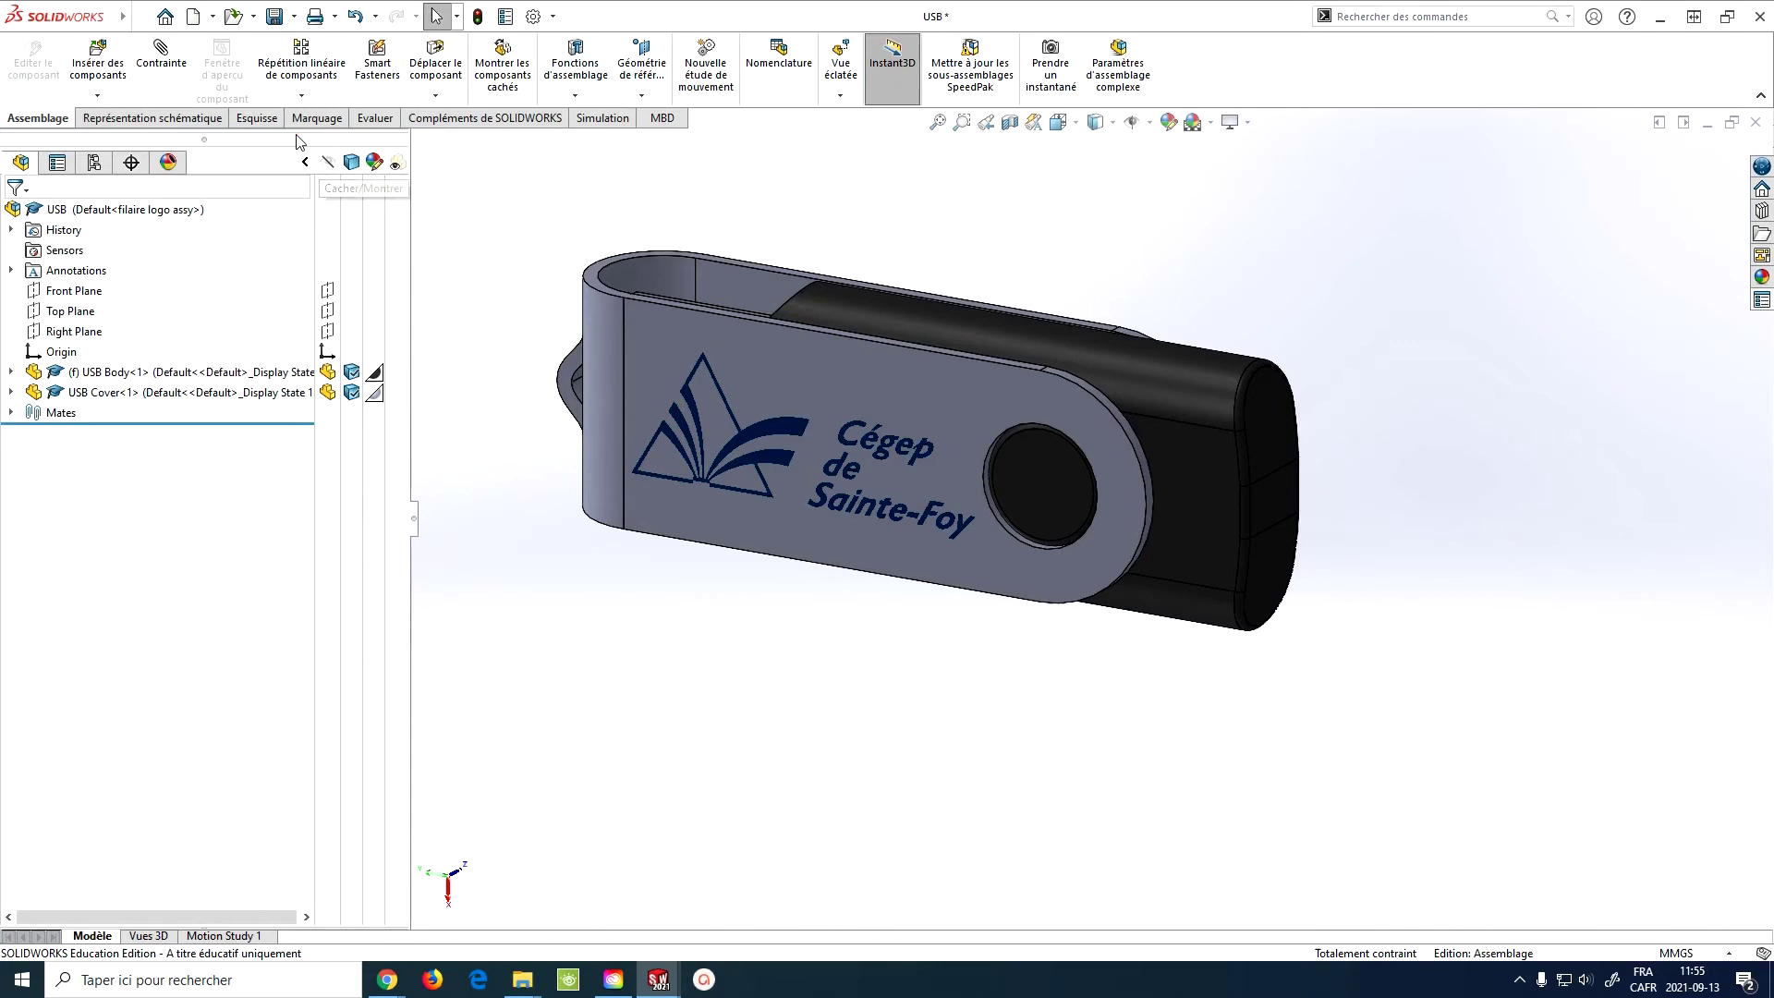
{"action": "left_click", "coordinate": [354, 399]}
{"action": "left_click", "coordinate": [380, 407]}
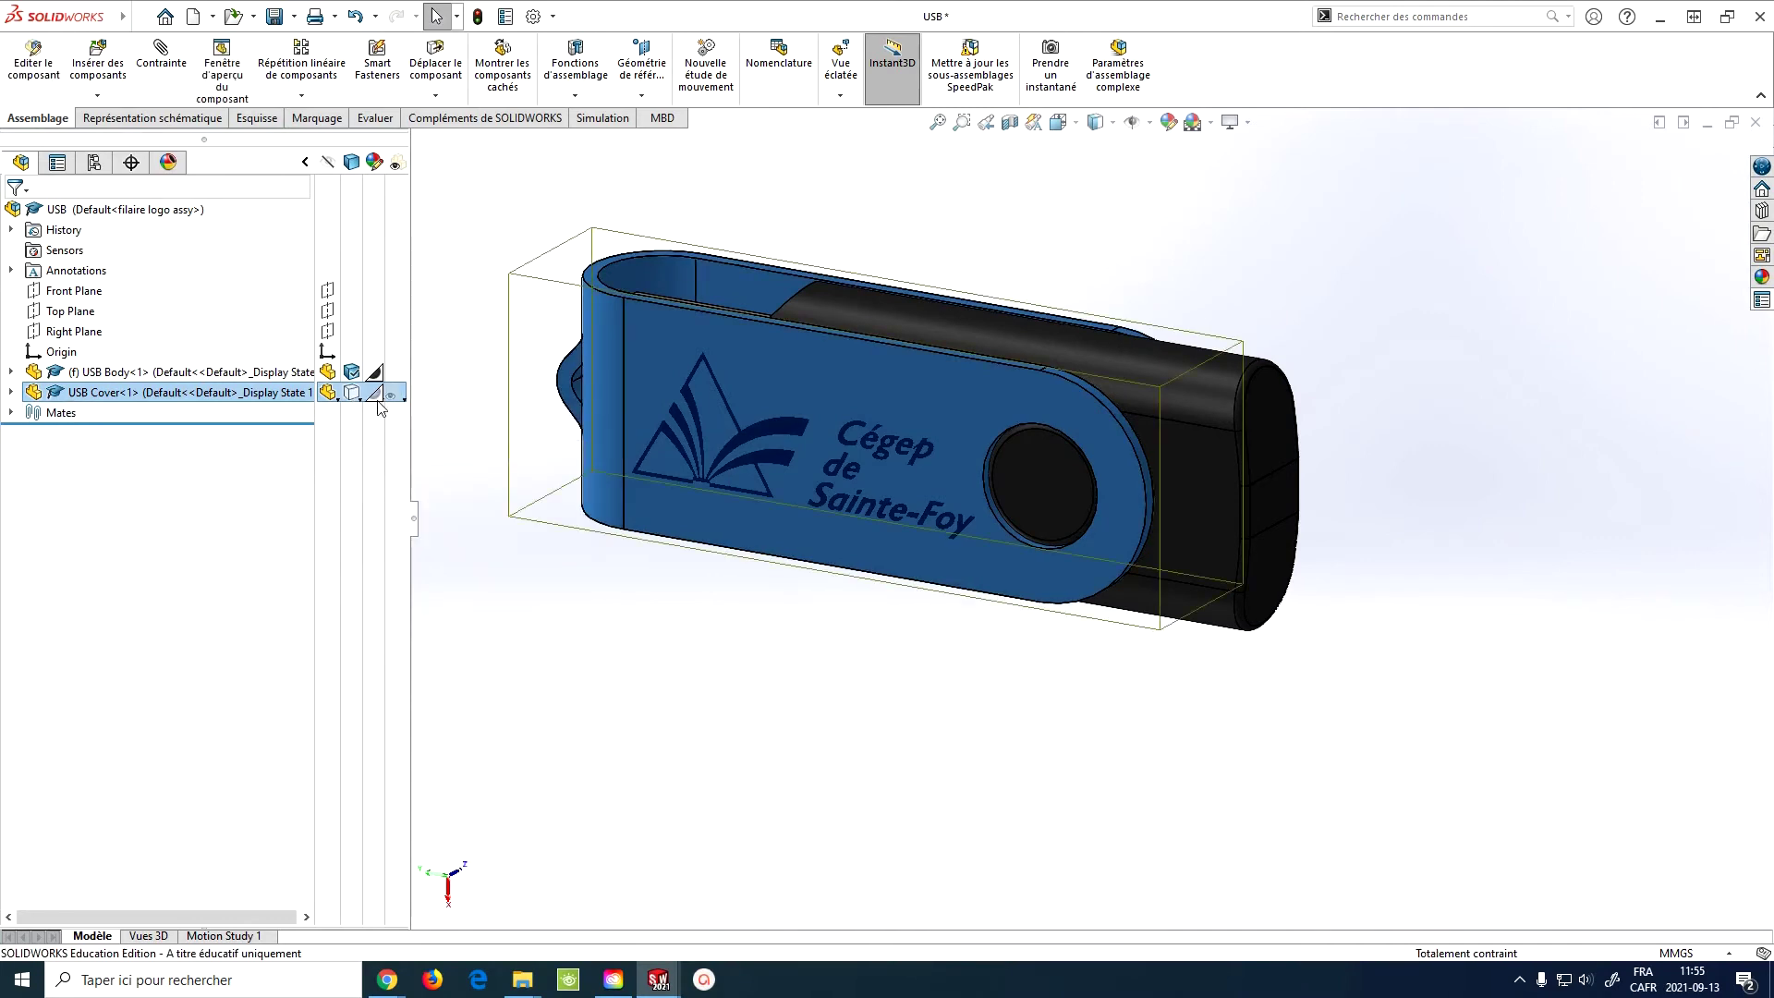
{"action": "left_click", "coordinate": [351, 372]}
{"action": "left_click", "coordinate": [434, 431]}
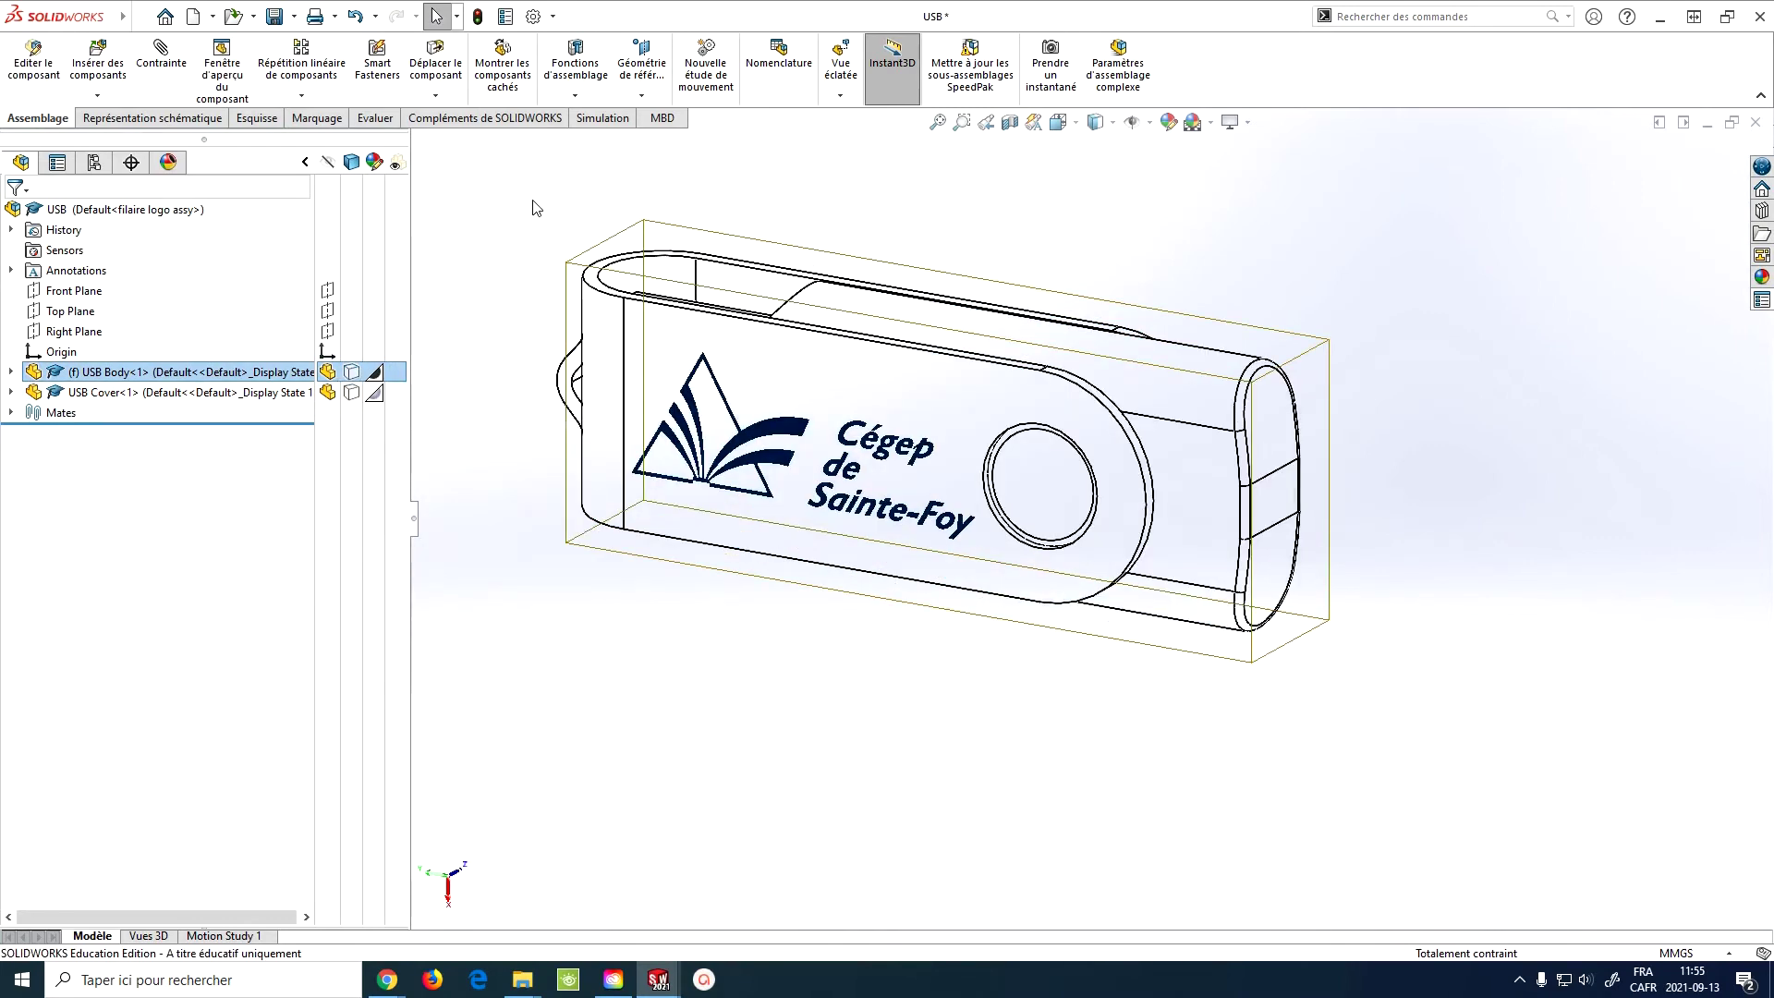
{"action": "left_click", "coordinate": [504, 249]}
{"action": "middle_click_drag", "start_coordinate": [495, 293], "coordinate": [492, 278]}
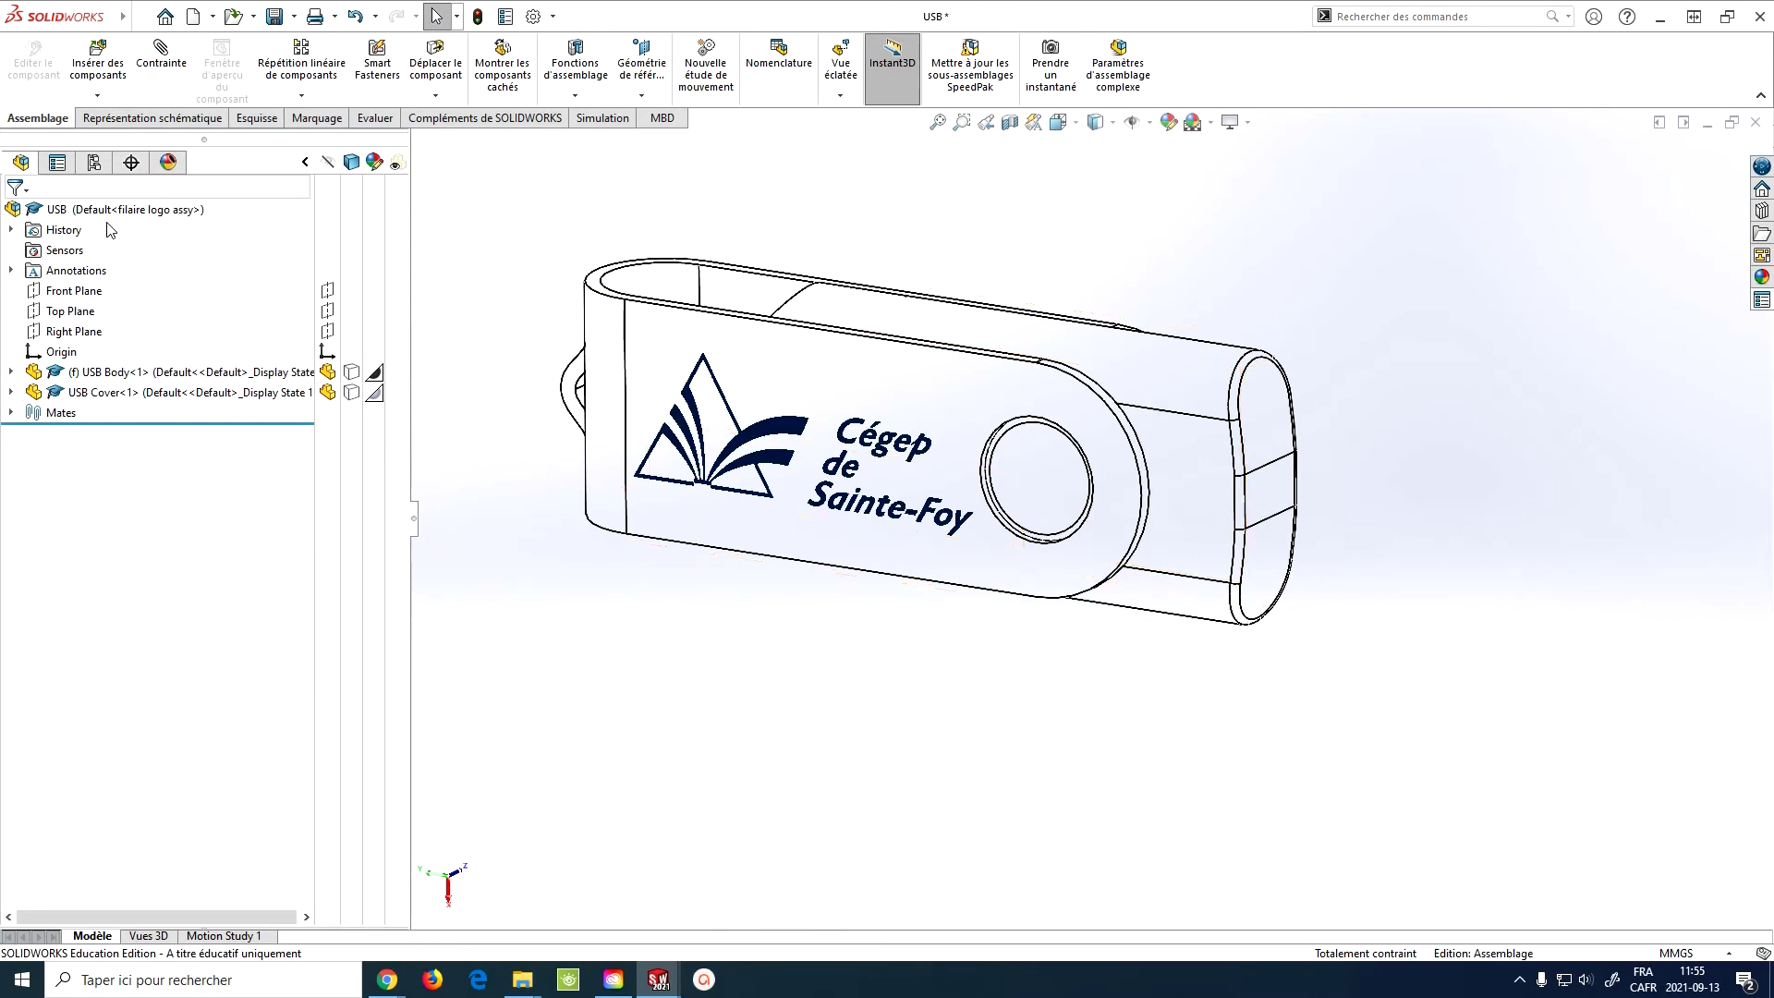
- Compare the Display State-1 and filaire logo assy display states, leave filaire logo assy active, and save the assembly
{"action": "left_click", "coordinate": [93, 162]}
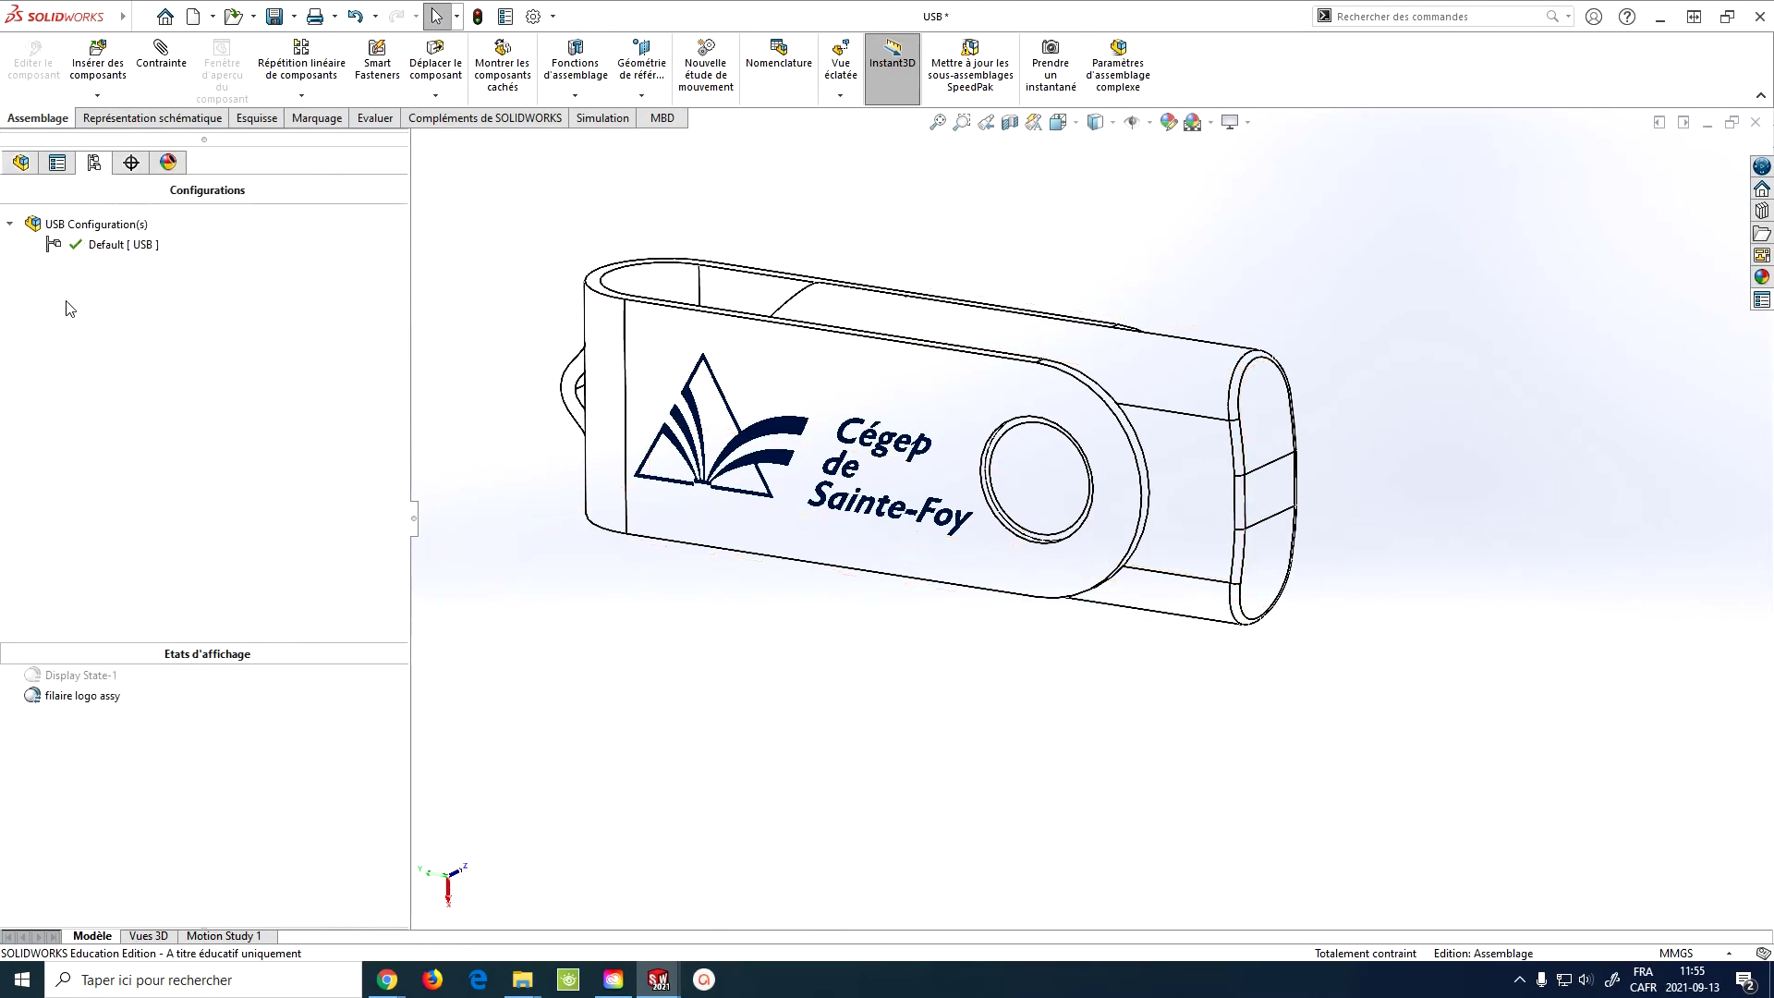
{"action": "double_click", "coordinate": [80, 675]}
{"action": "double_click", "coordinate": [82, 695]}
{"action": "left_click", "coordinate": [274, 16]}
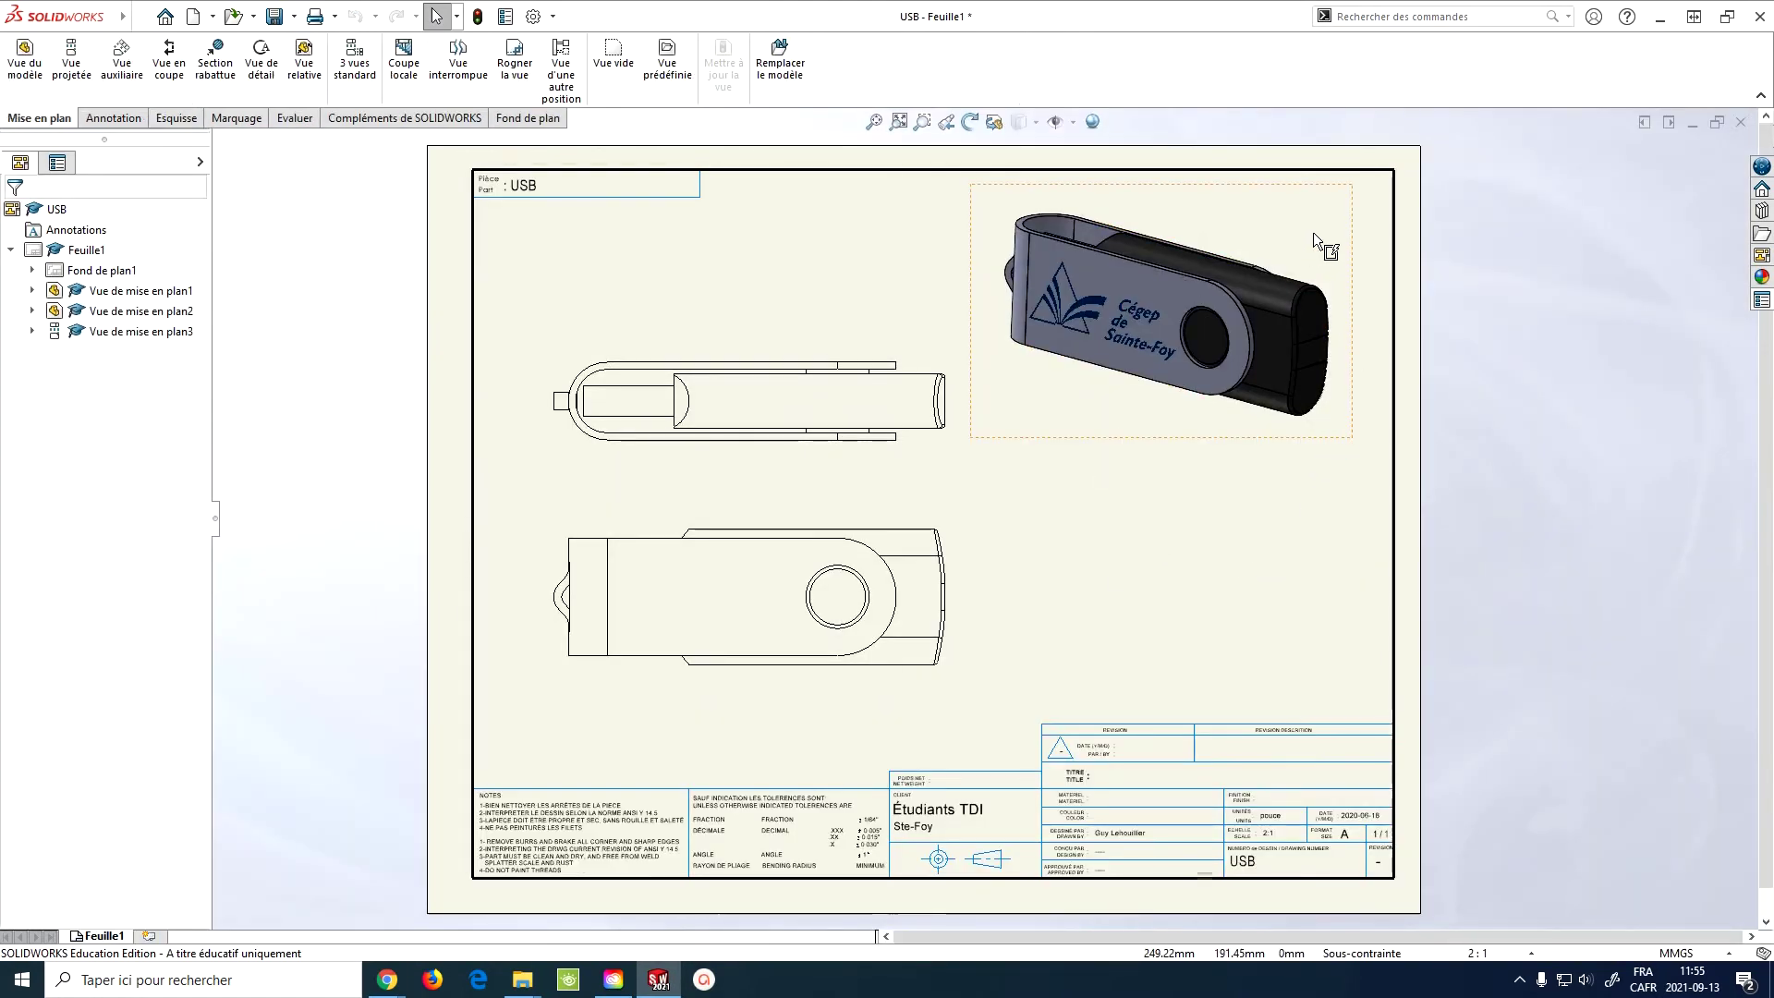
- In the USB drawing, assign the filaire logo assy display state to the lower view, Vue de mise en plan2
{"action": "left_click", "coordinate": [1313, 233]}
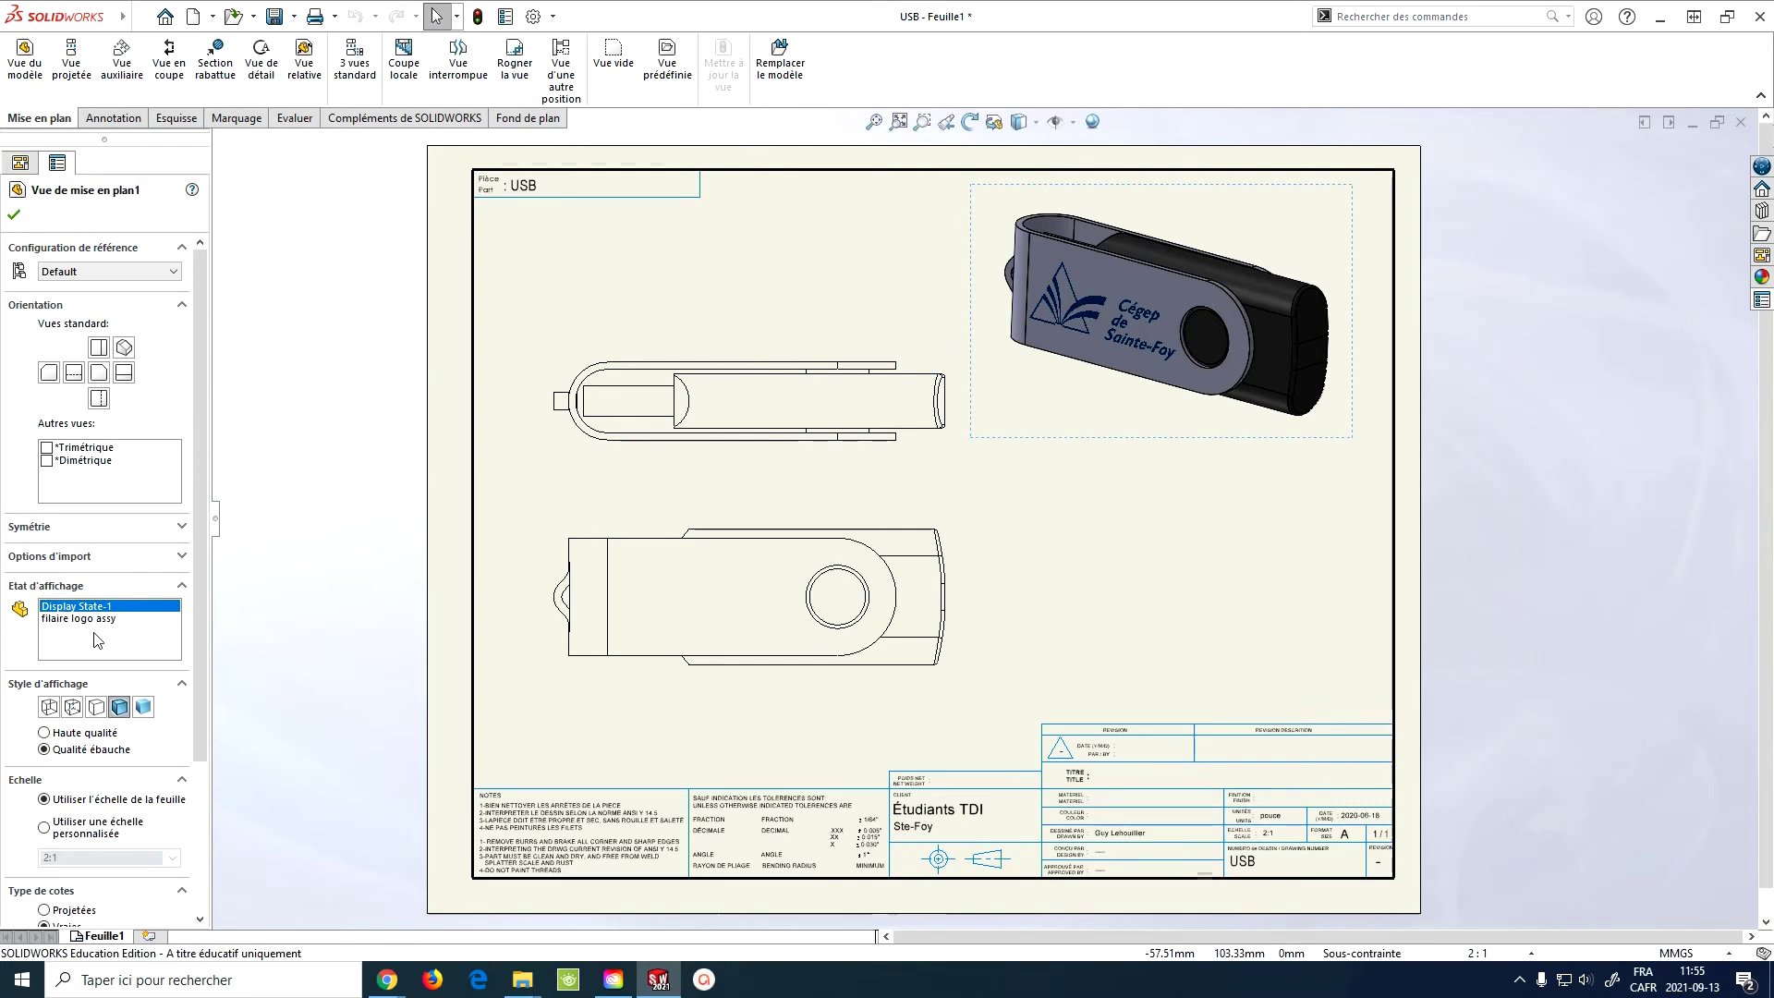
{"action": "left_click", "coordinate": [1012, 543]}
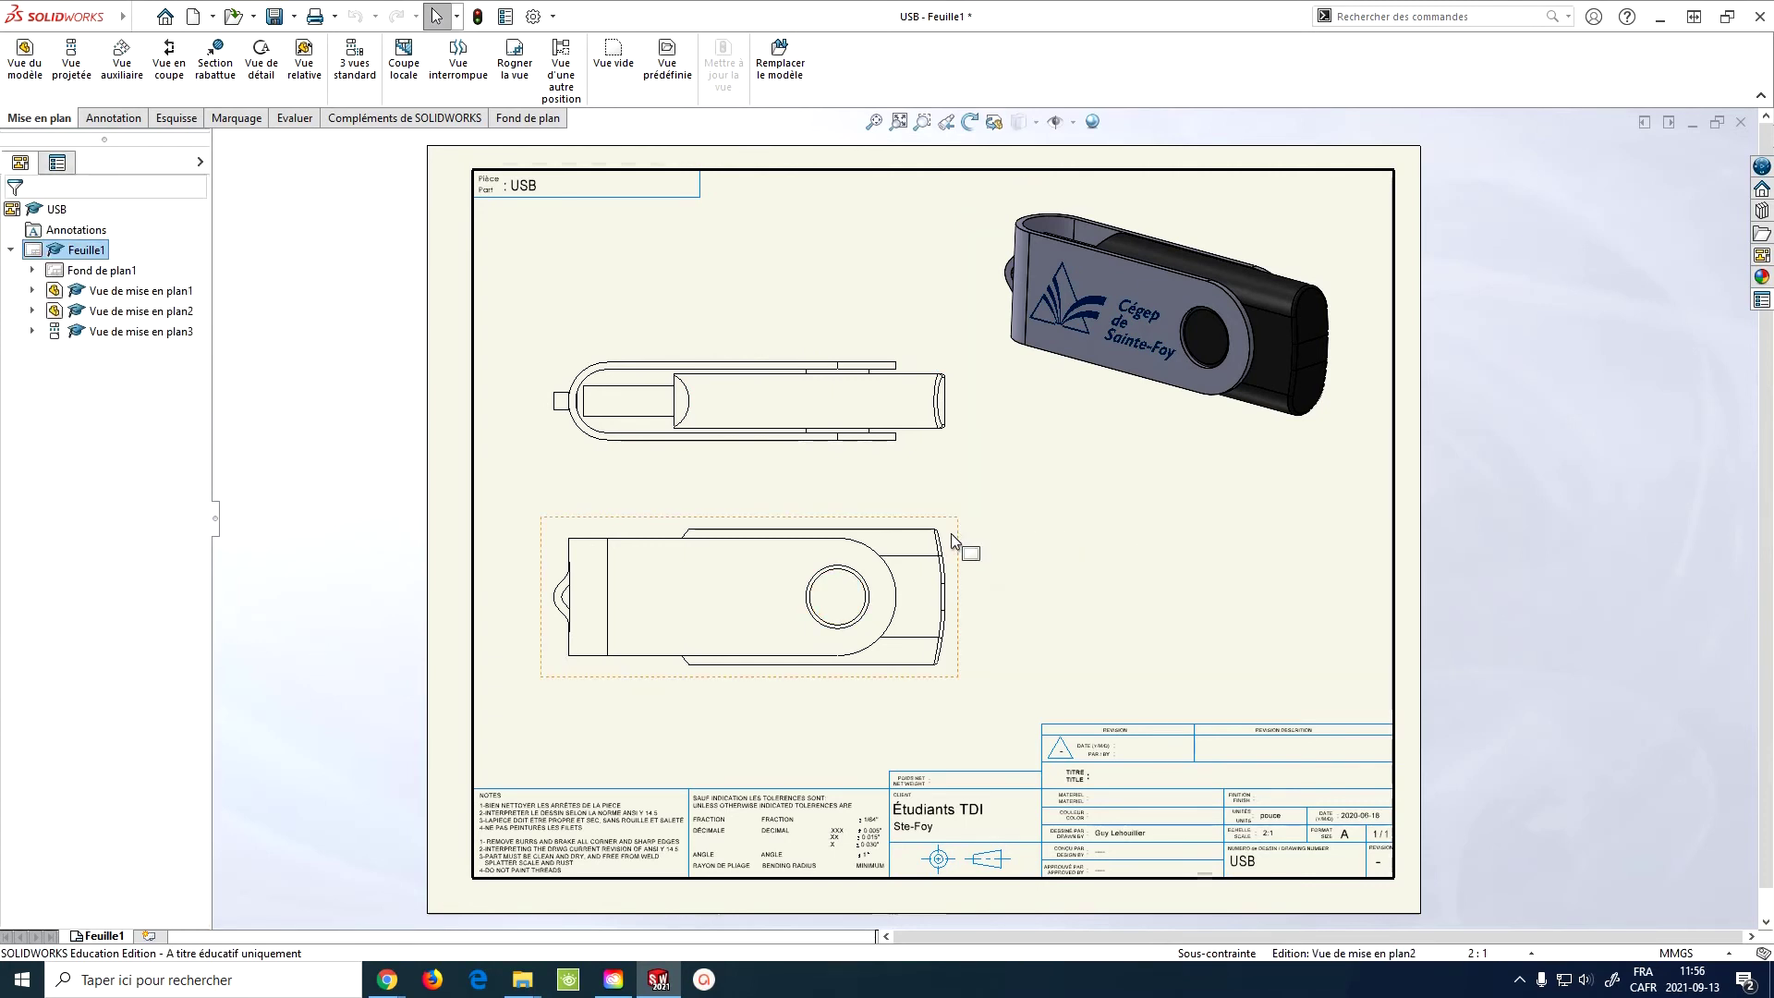
{"action": "left_click", "coordinate": [952, 541]}
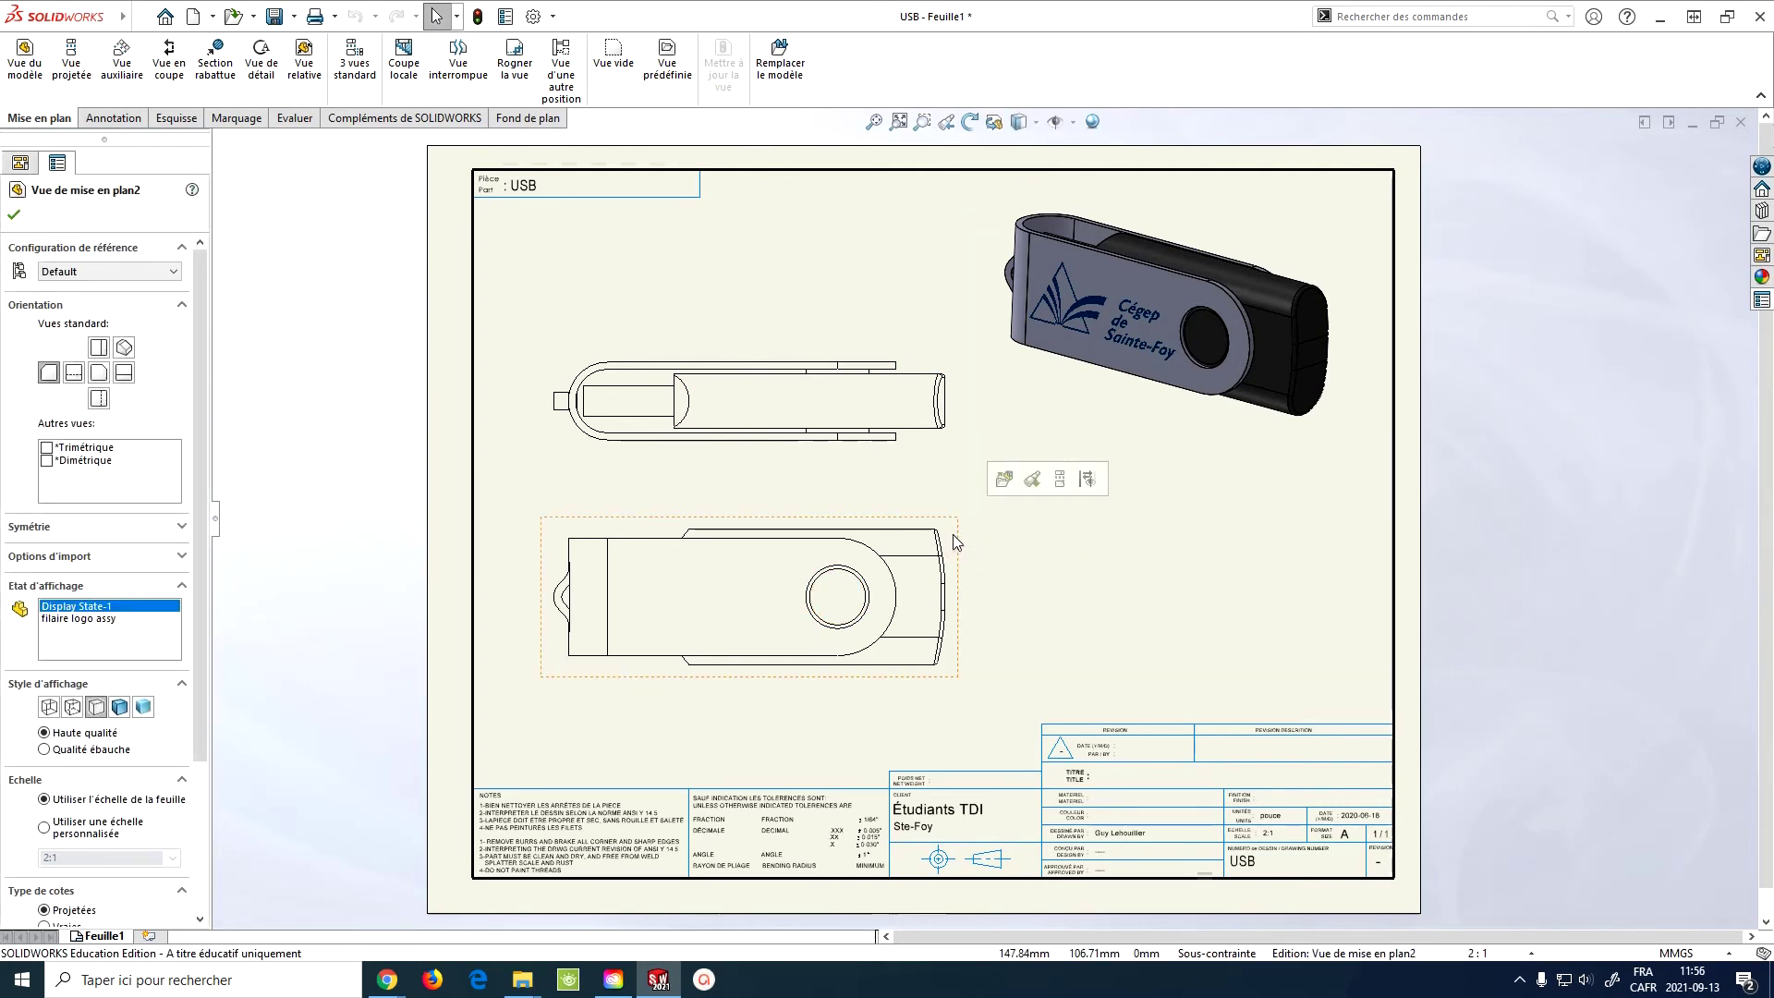
{"action": "left_click", "coordinate": [70, 619]}
{"action": "left_click", "coordinate": [14, 215]}
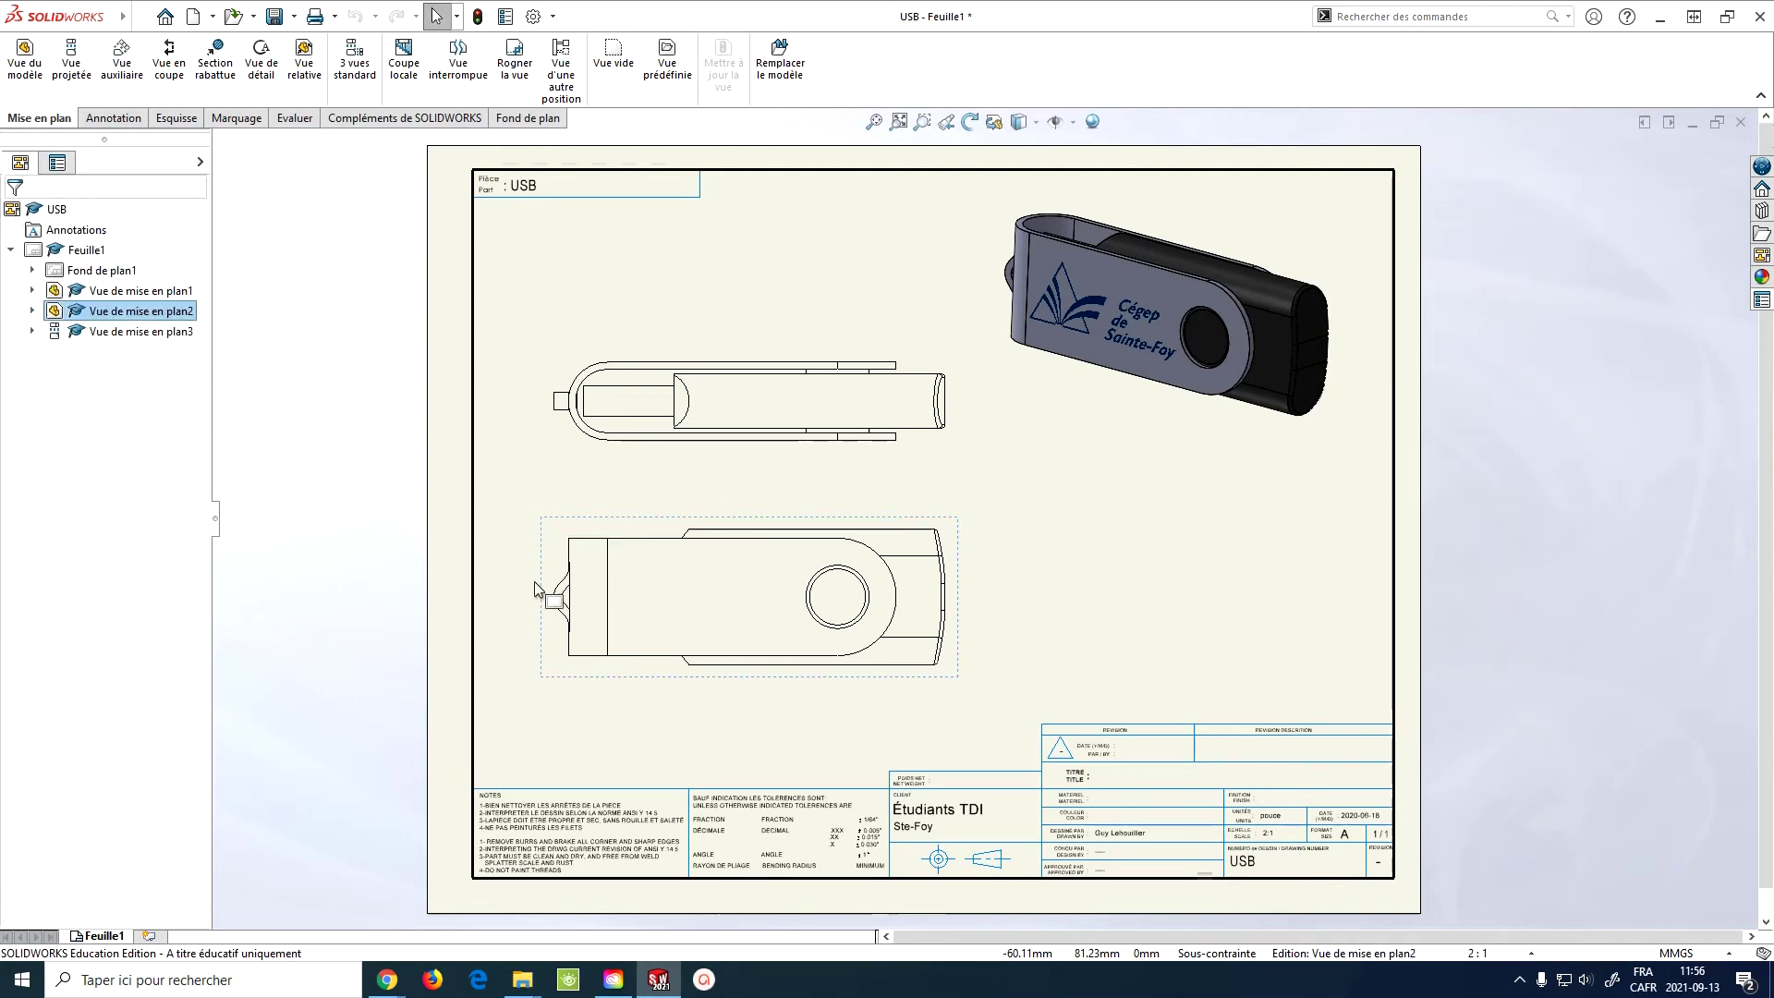
{"action": "left_click", "coordinate": [1055, 561]}
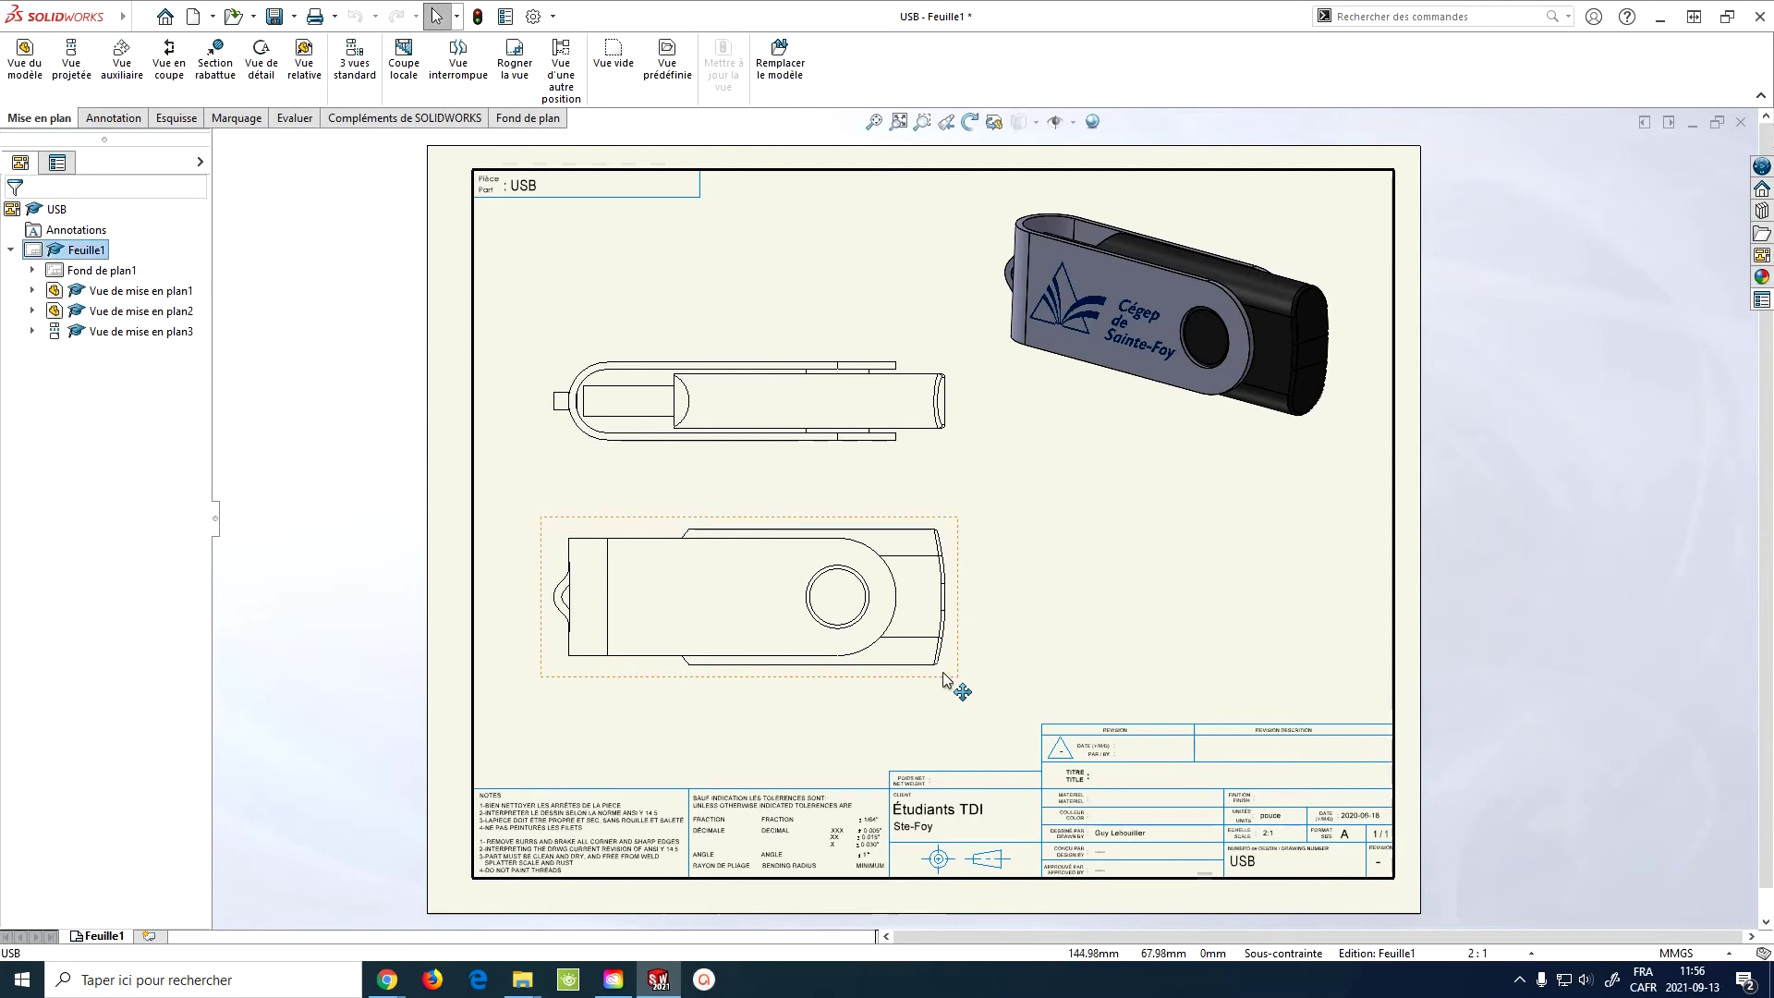
- Set the display style of Vue de mise en plan2 to Shaded With Edges (Arêtes en mode Image ombrée)
{"action": "left_click", "coordinate": [948, 674]}
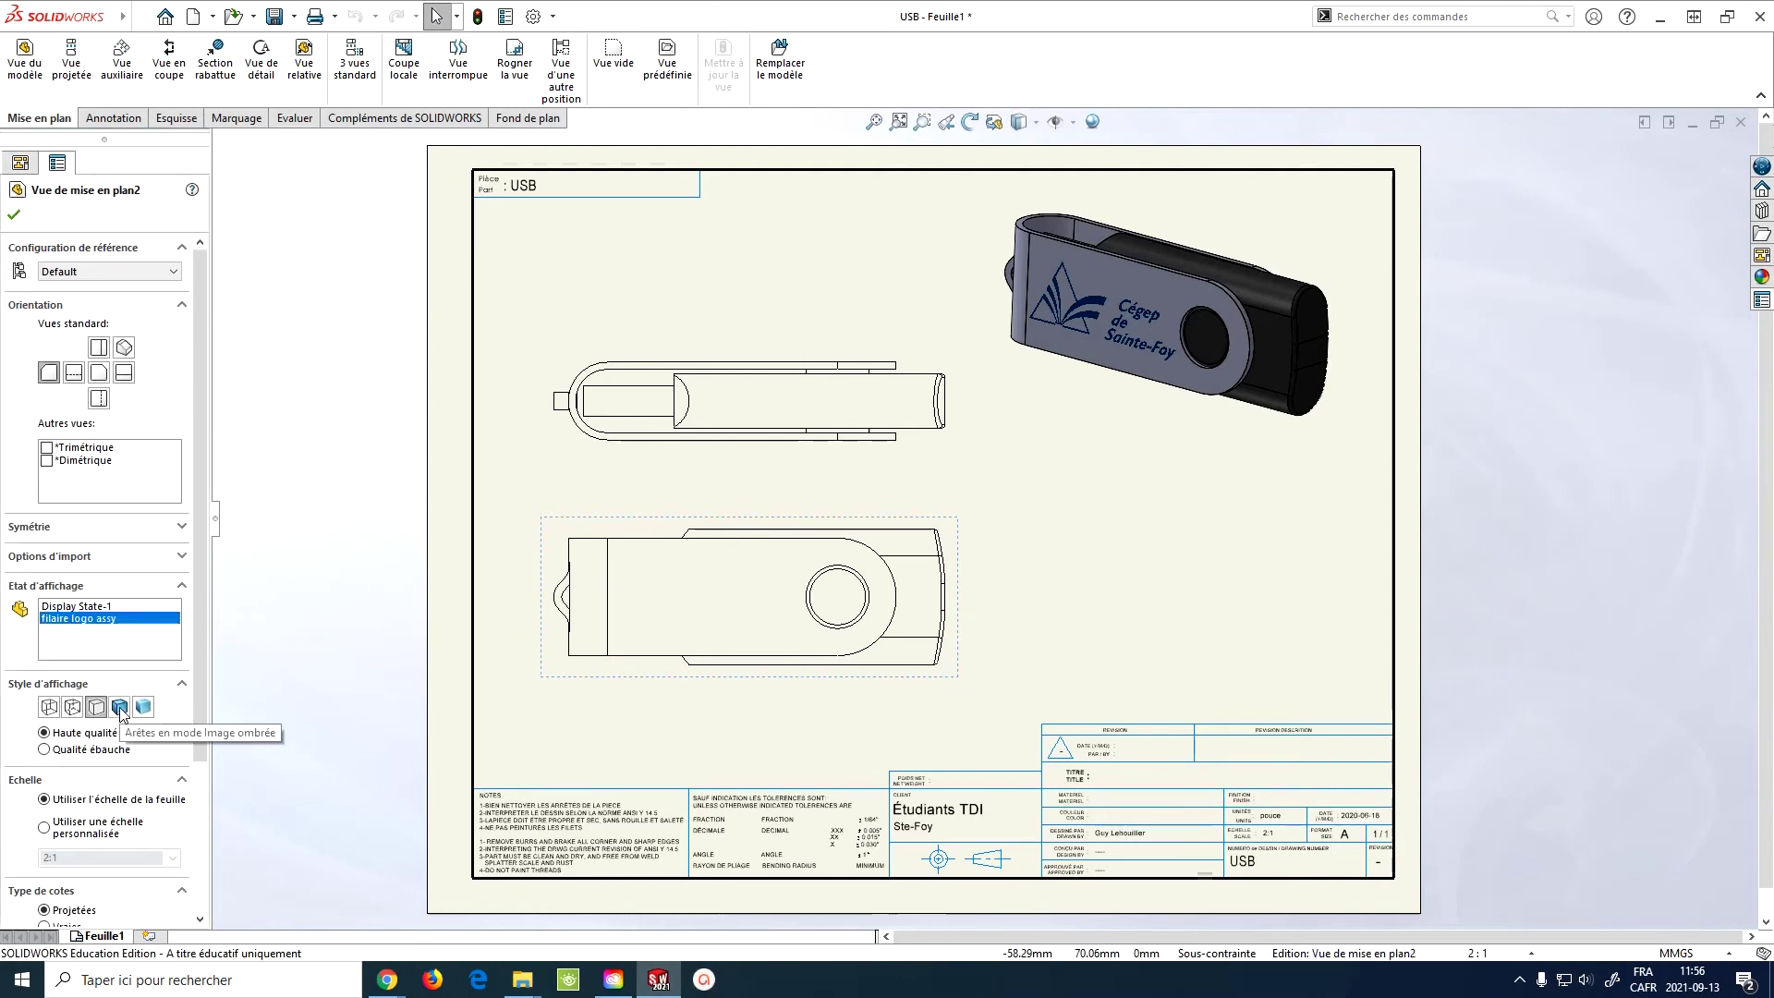
{"action": "left_click", "coordinate": [119, 707]}
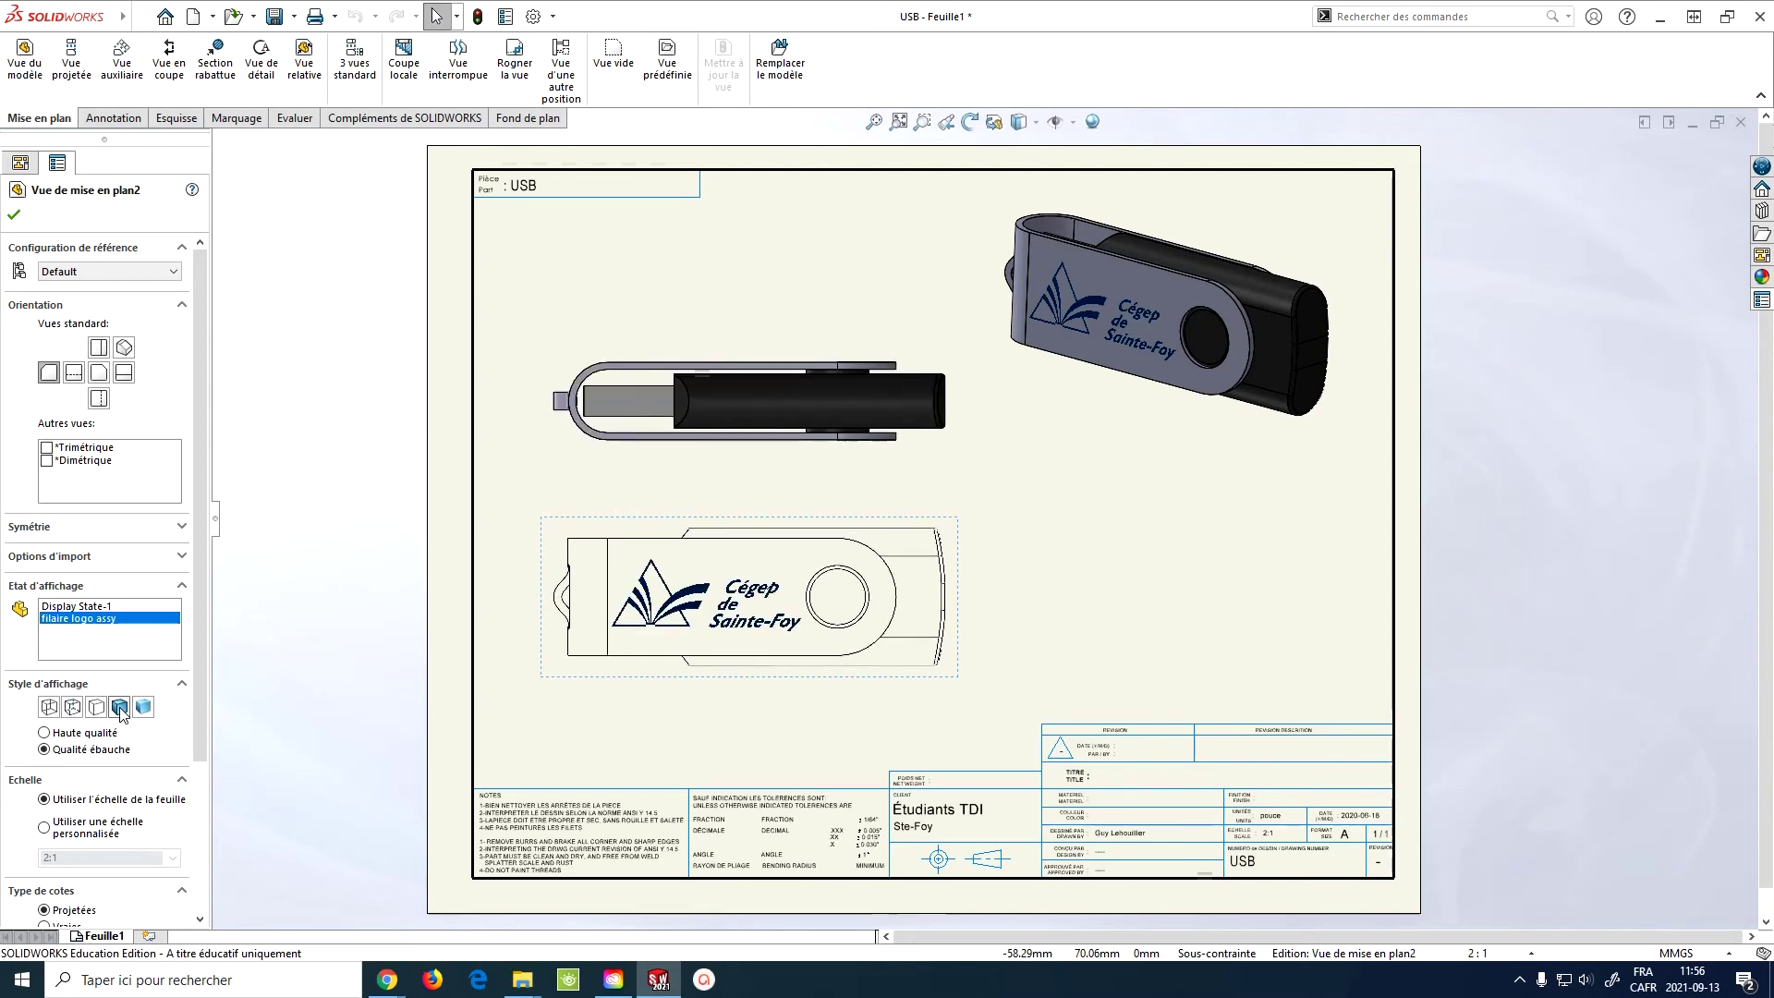
{"action": "left_click", "coordinate": [1018, 519]}
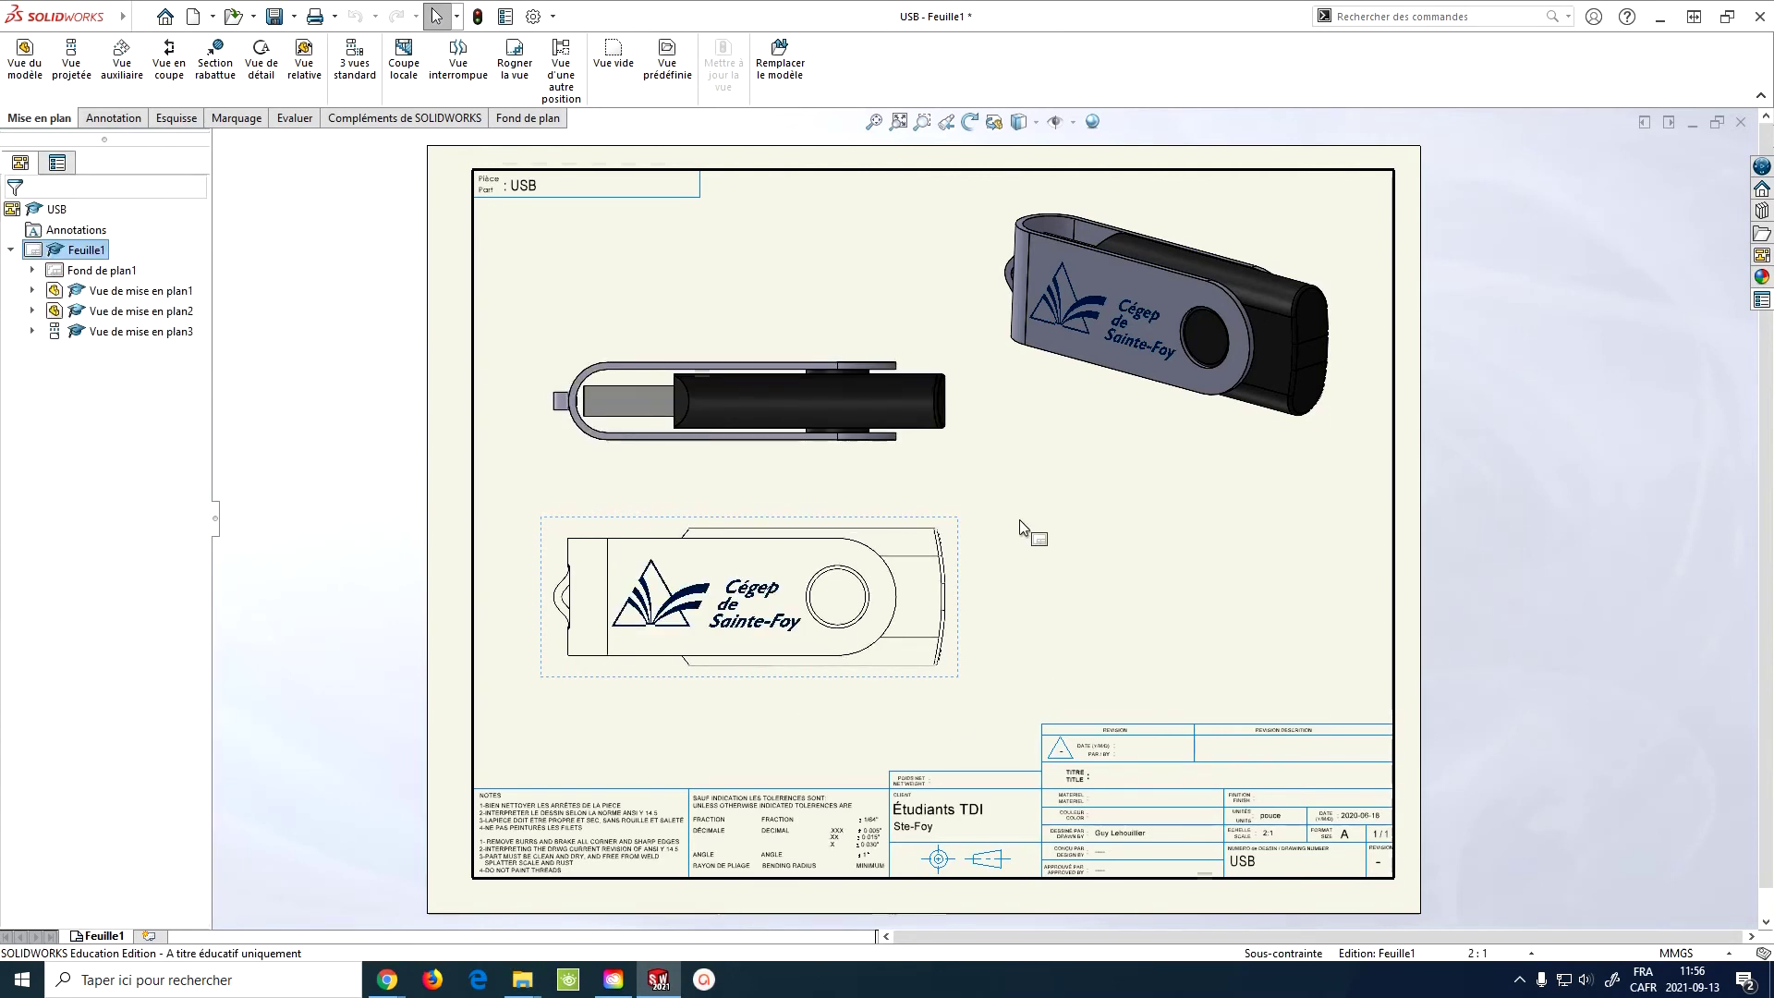
- Assign the filaire logo assy display state to the projected view above it, Vue de mise en plan3
{"action": "left_click", "coordinate": [939, 445]}
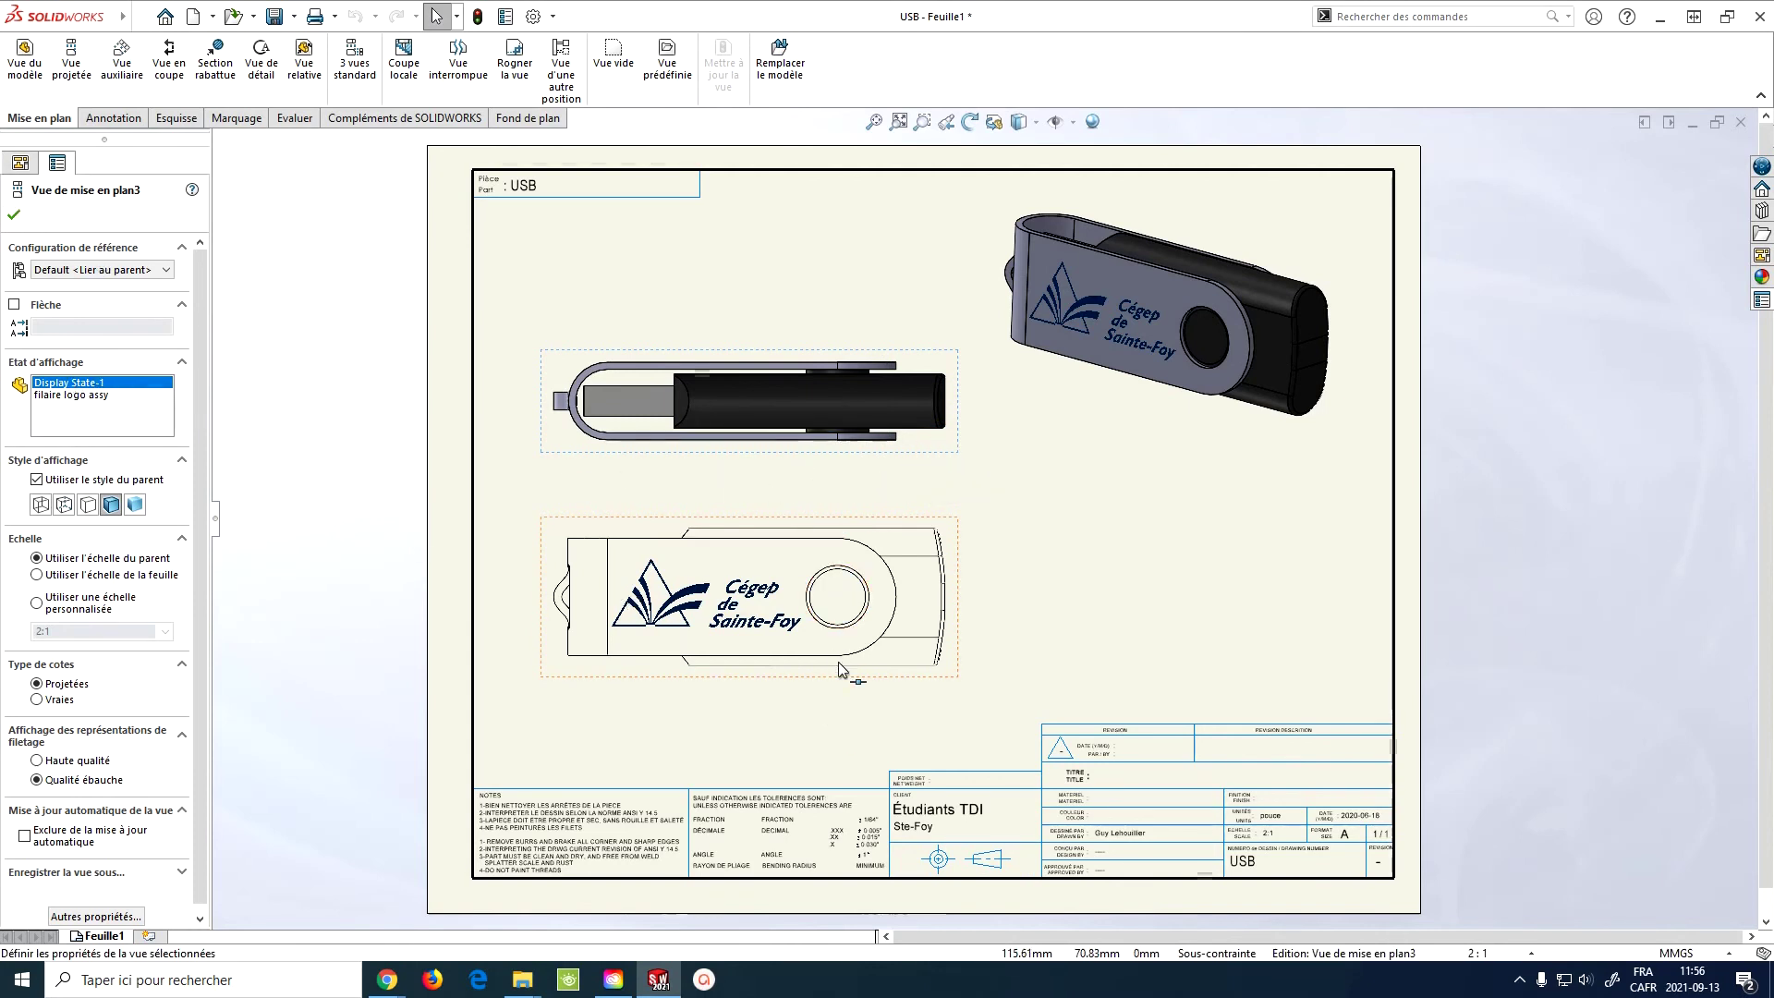
{"action": "left_click", "coordinate": [72, 394]}
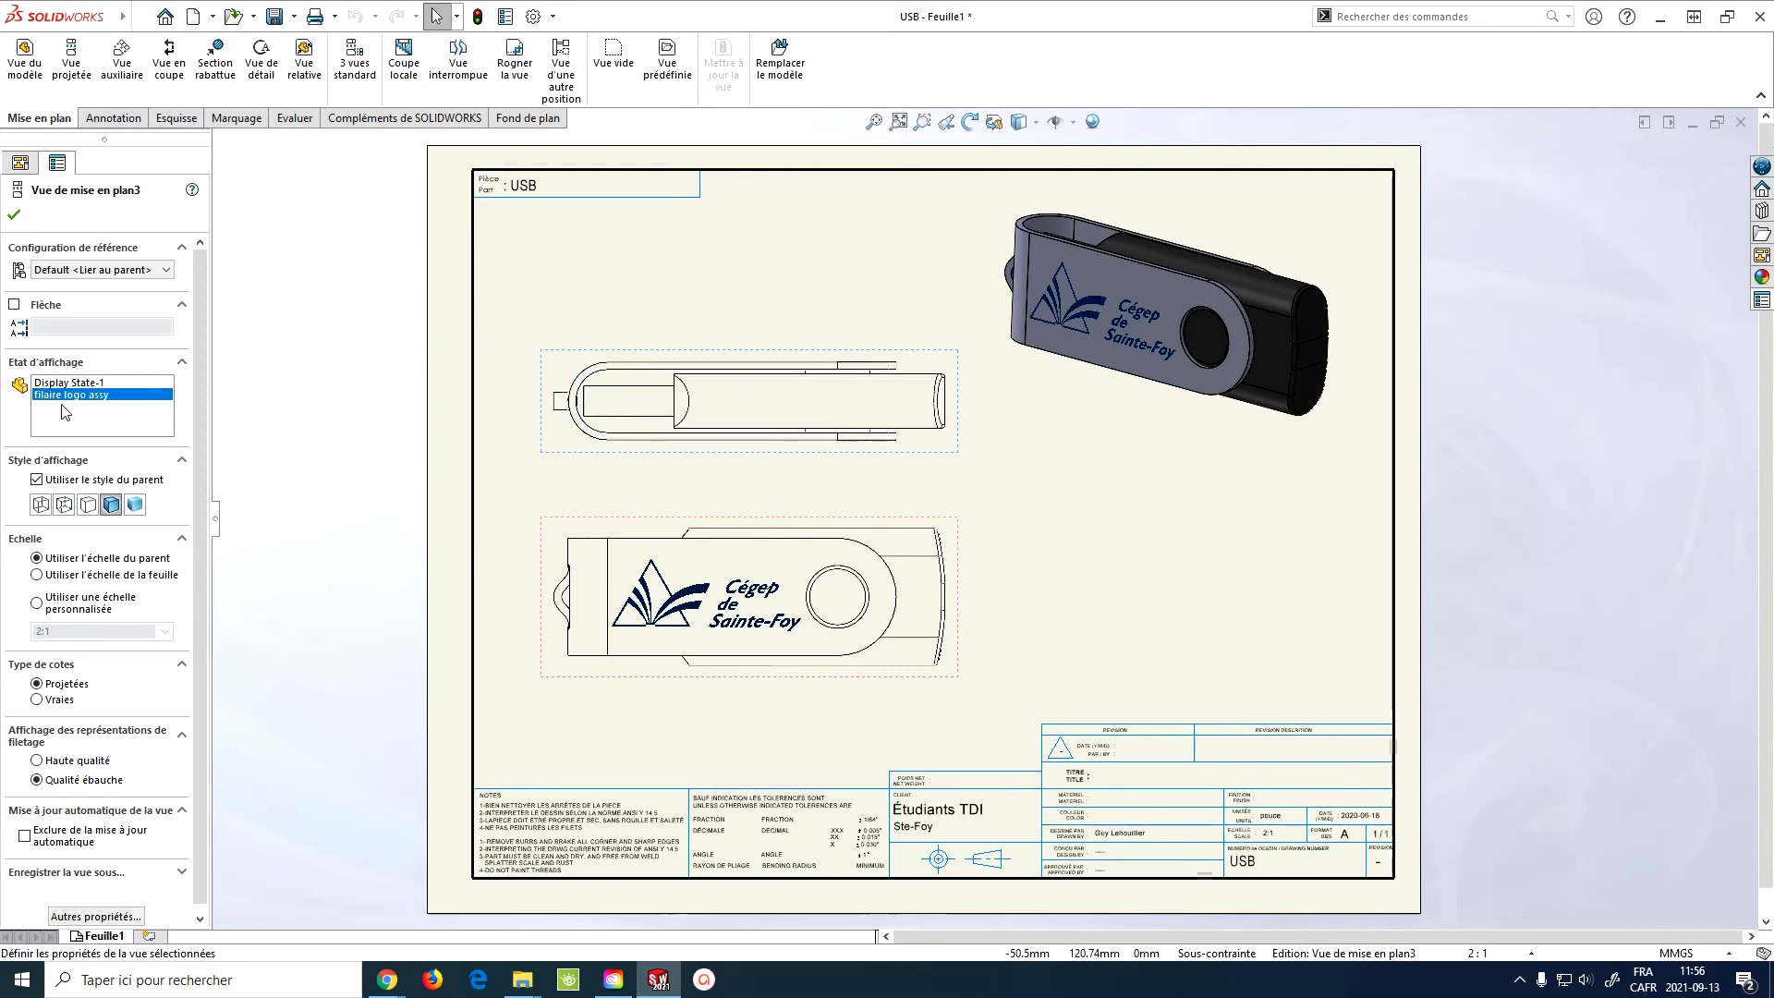
{"action": "left_click", "coordinate": [753, 309]}
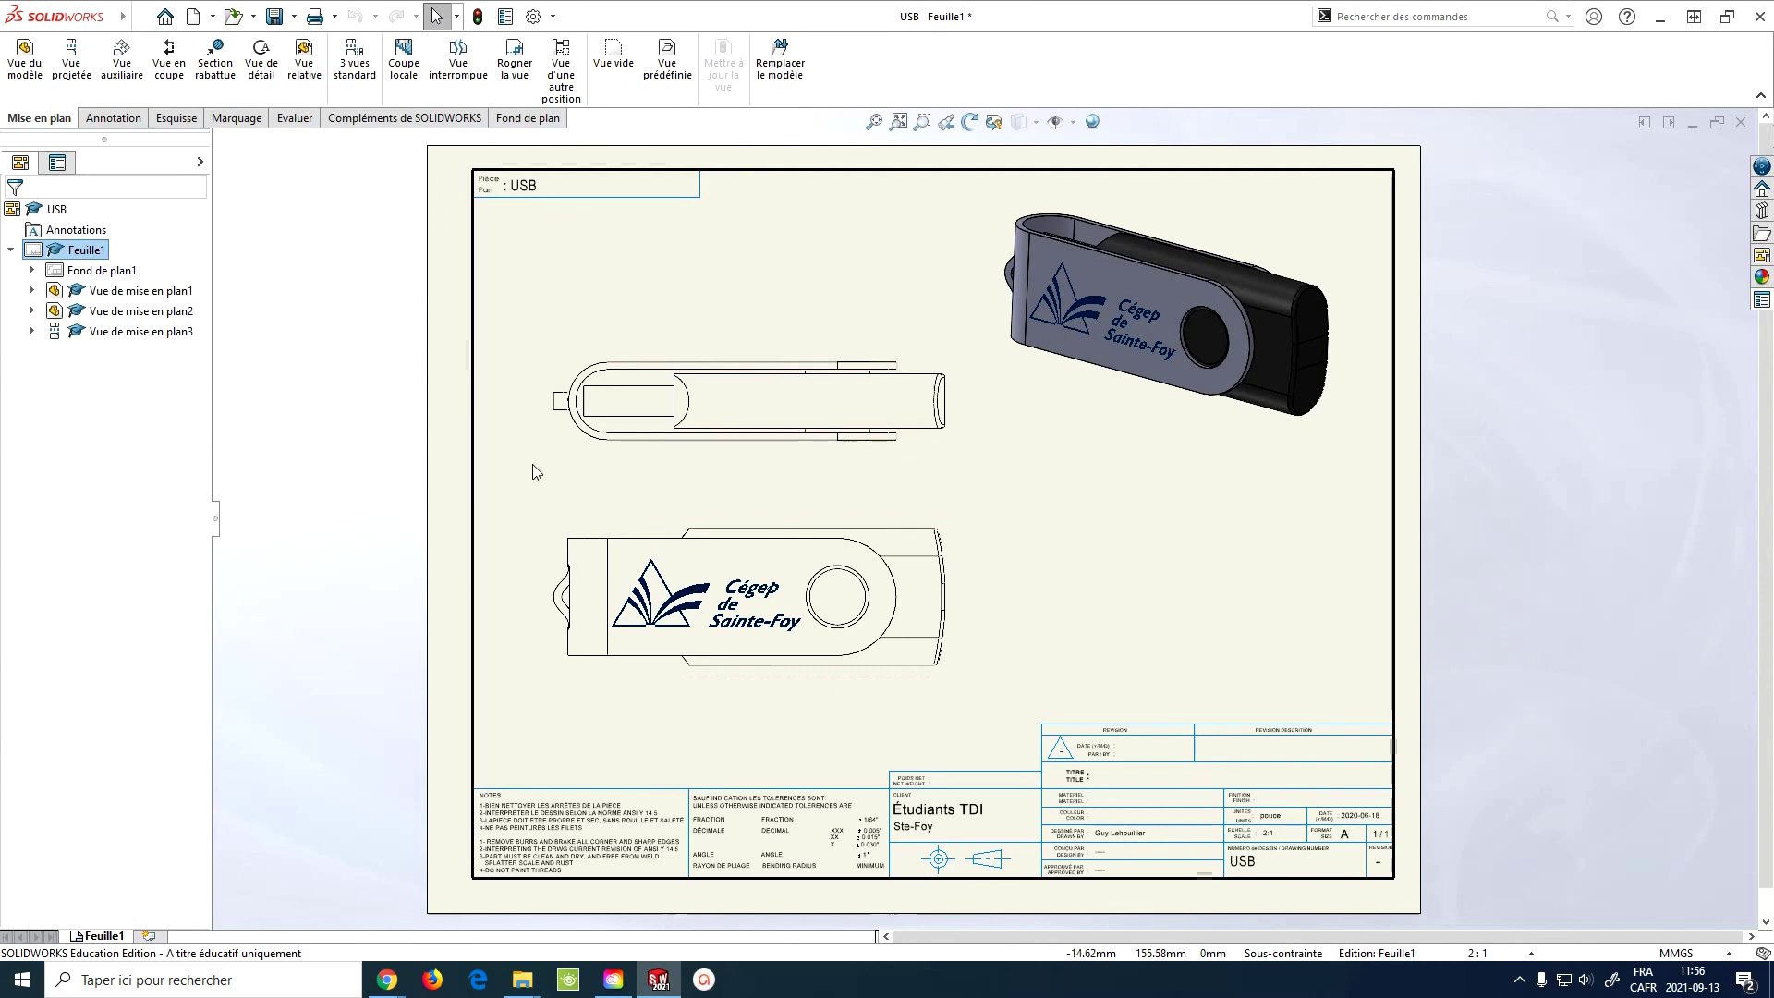